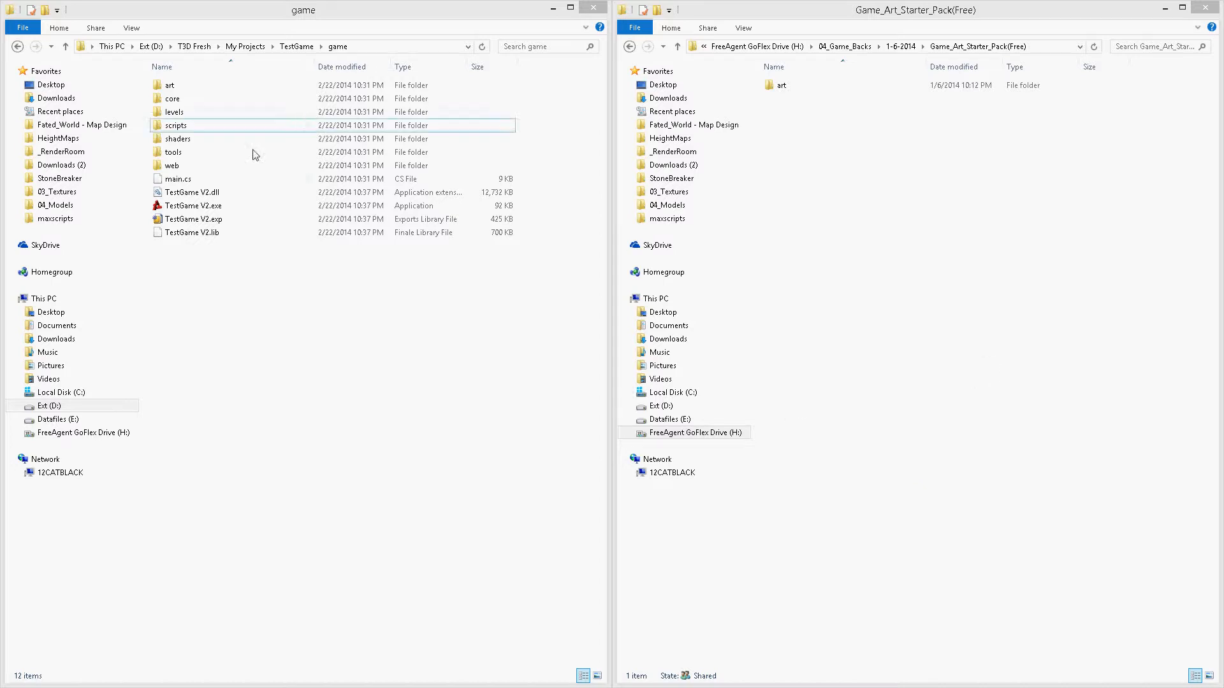
# Launch TestGame V2.exe, start a new game and open the world editor in a maximized window
pyautogui.click(192, 206)
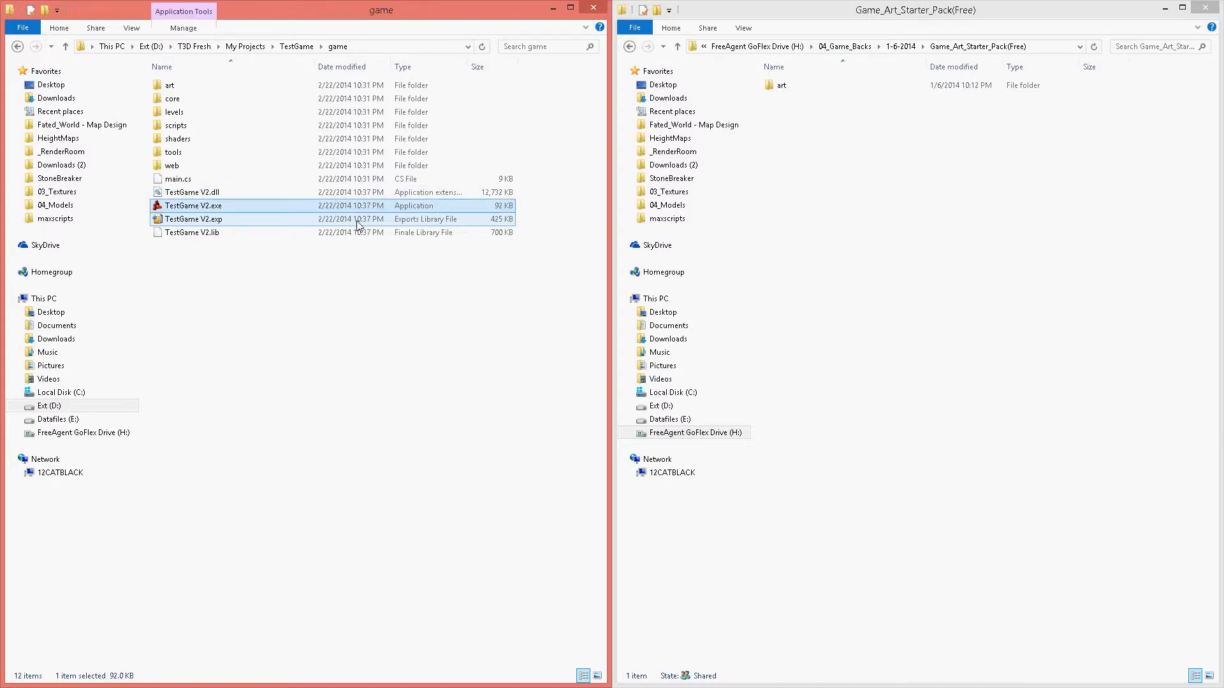
pyautogui.press('Return')
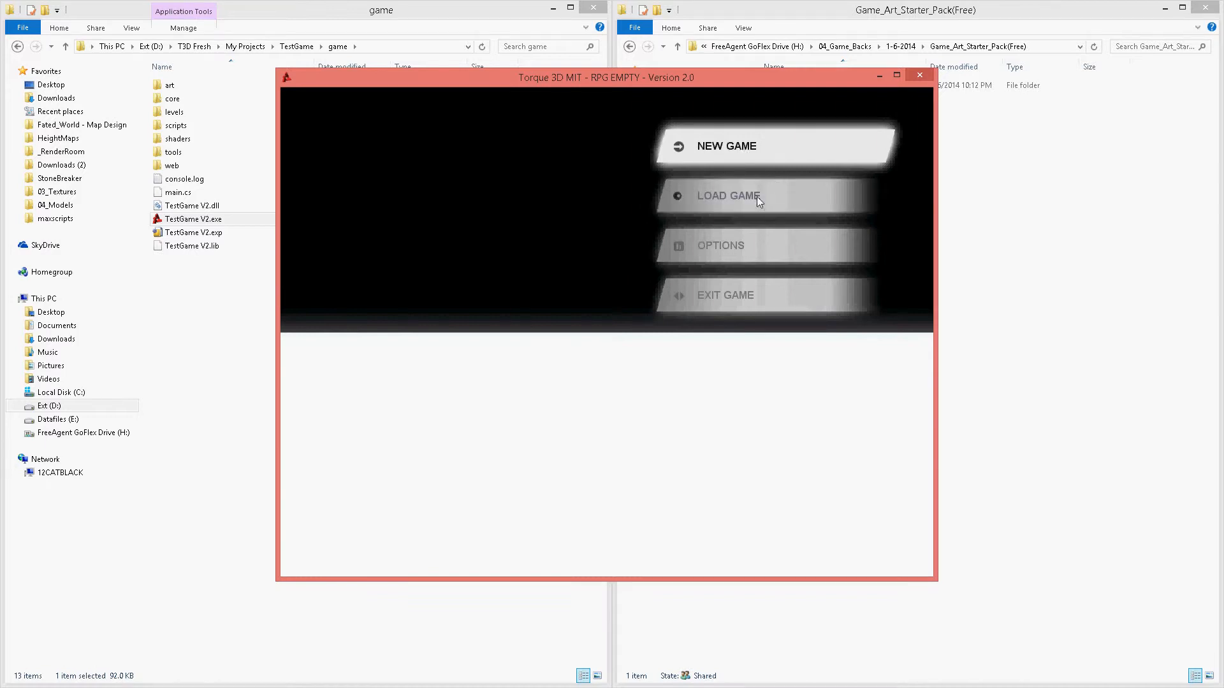
pyautogui.click(771, 146)
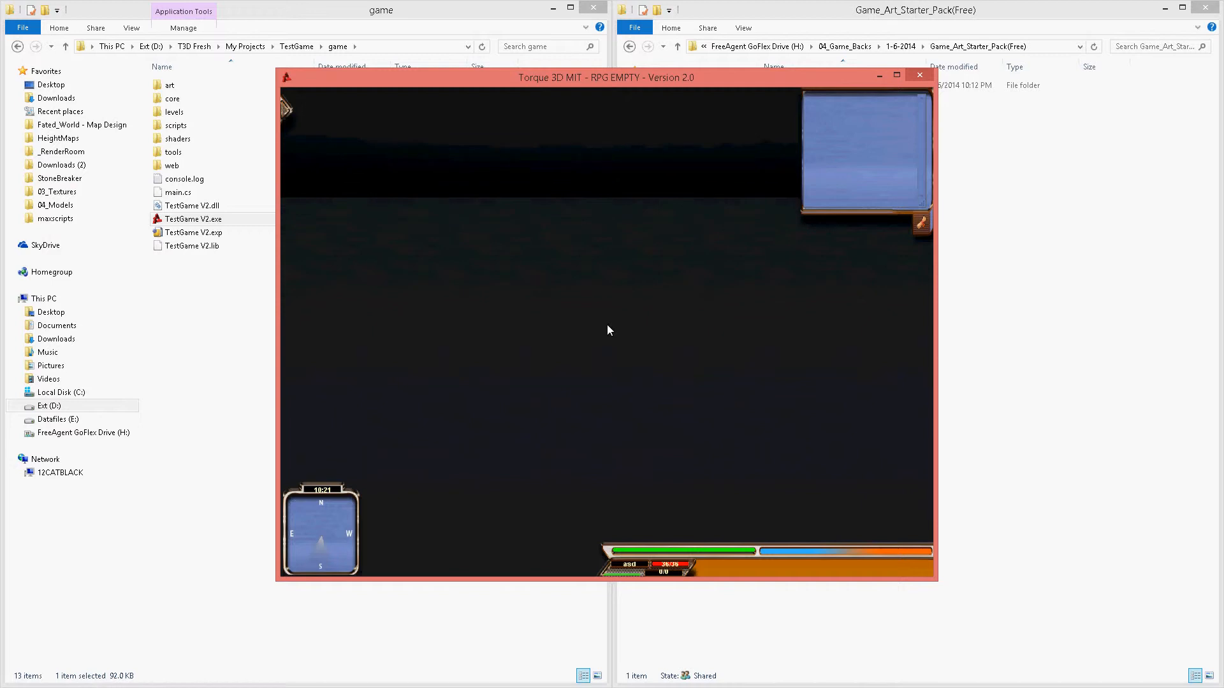
pyautogui.press('F11')
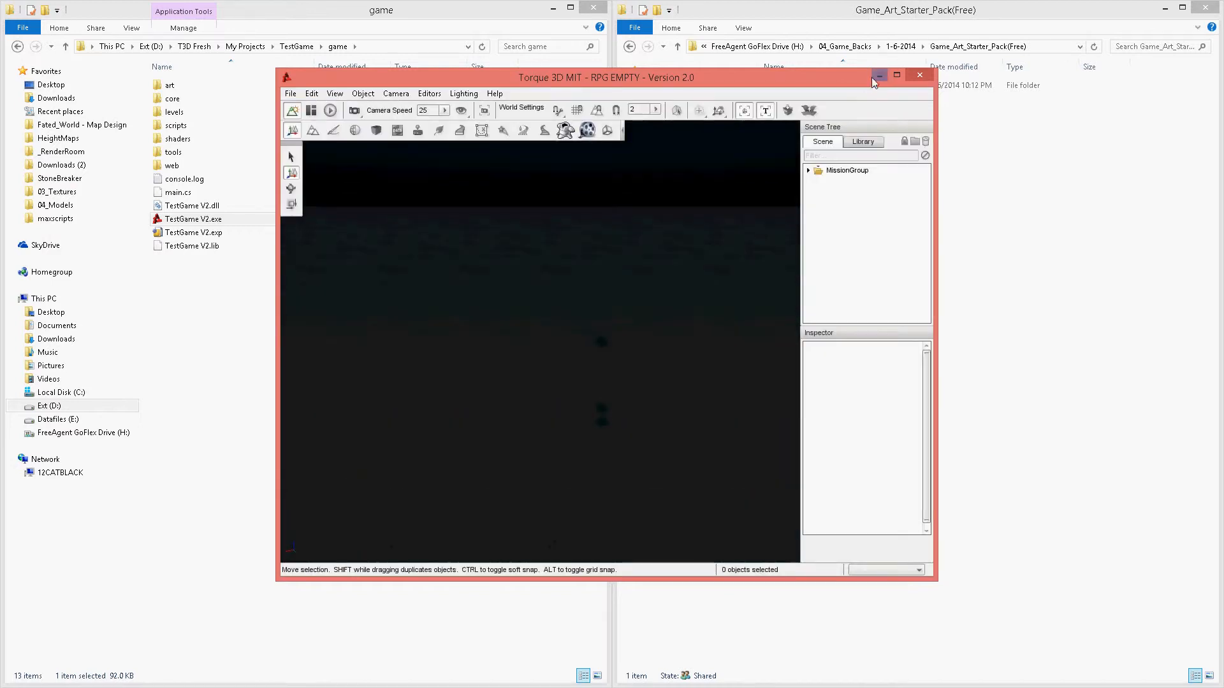
pyautogui.click(896, 75)
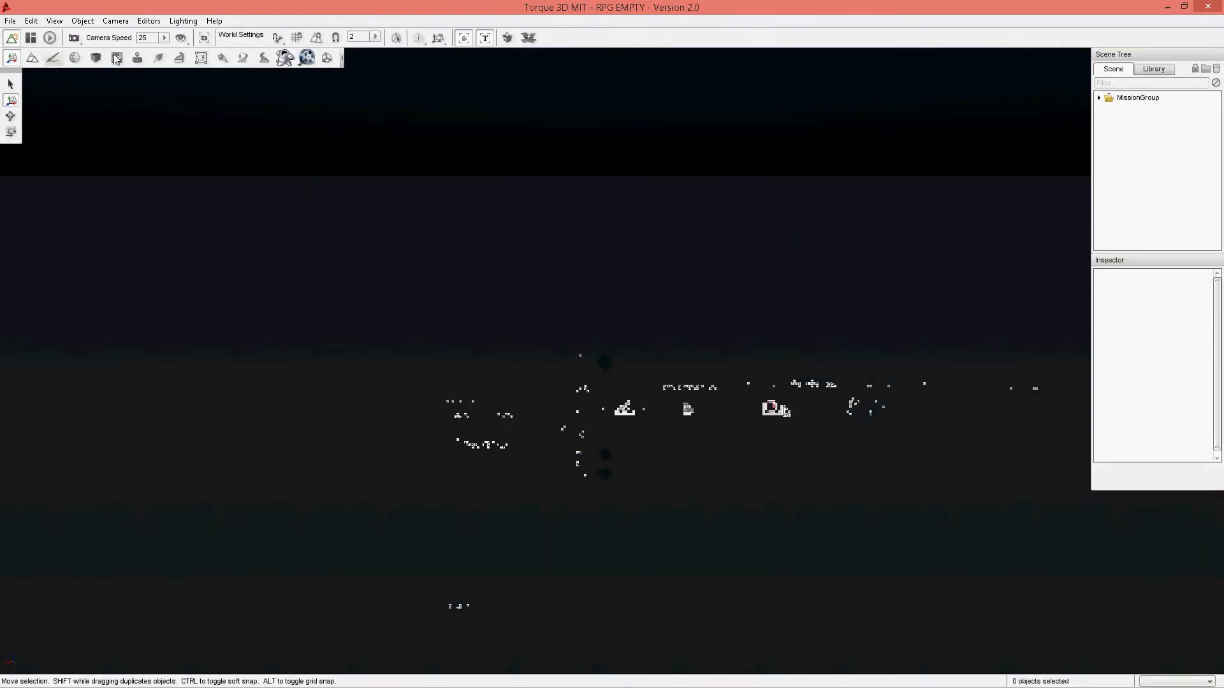
# Examine the Events, Party and NPC GEN sections of the RPG Editor and quit the game
pyautogui.click(286, 58)
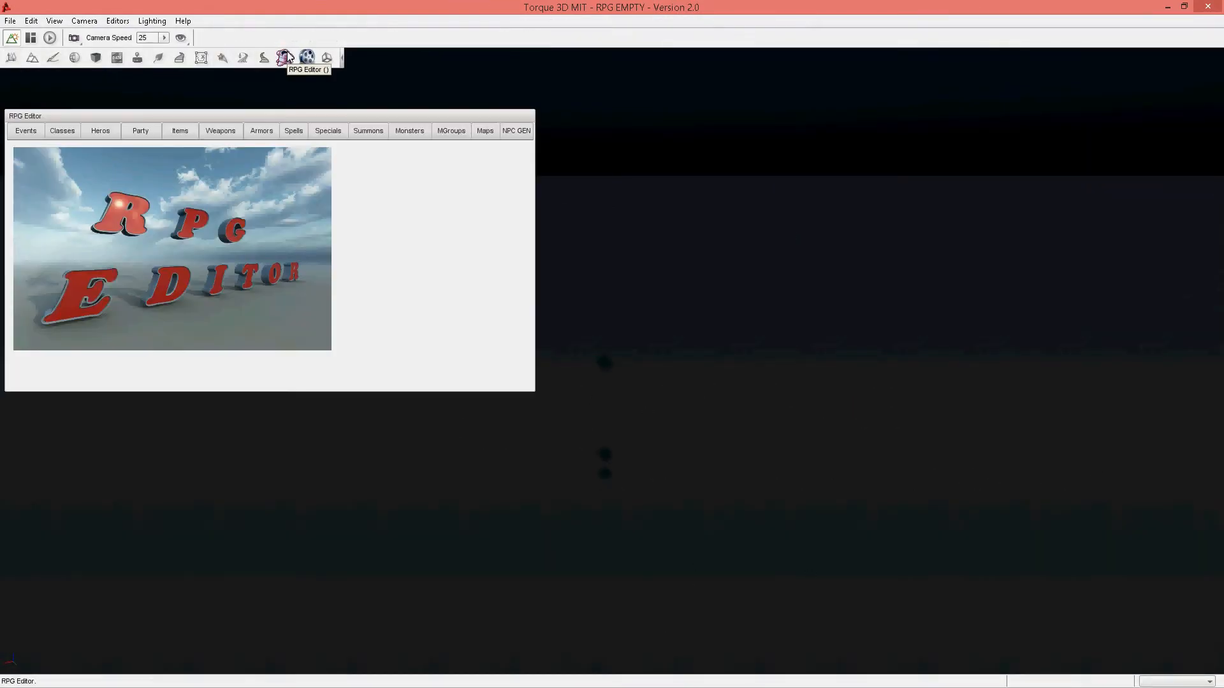
pyautogui.click(33, 135)
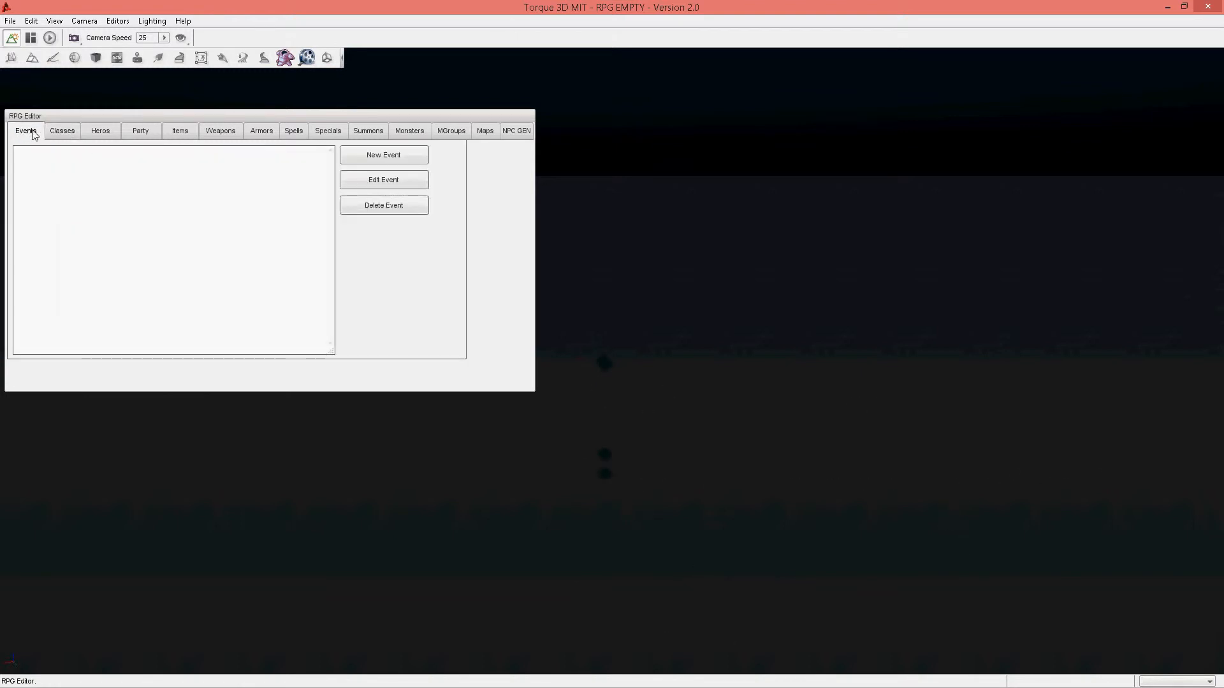
pyautogui.click(145, 130)
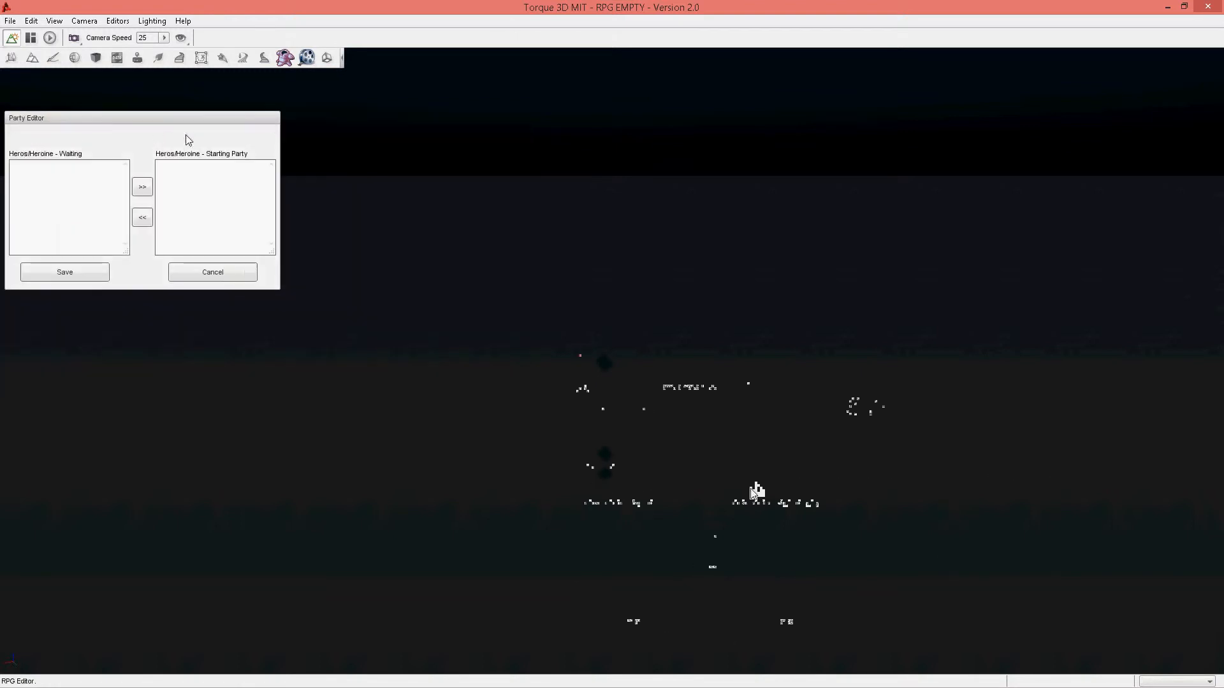
pyautogui.click(212, 272)
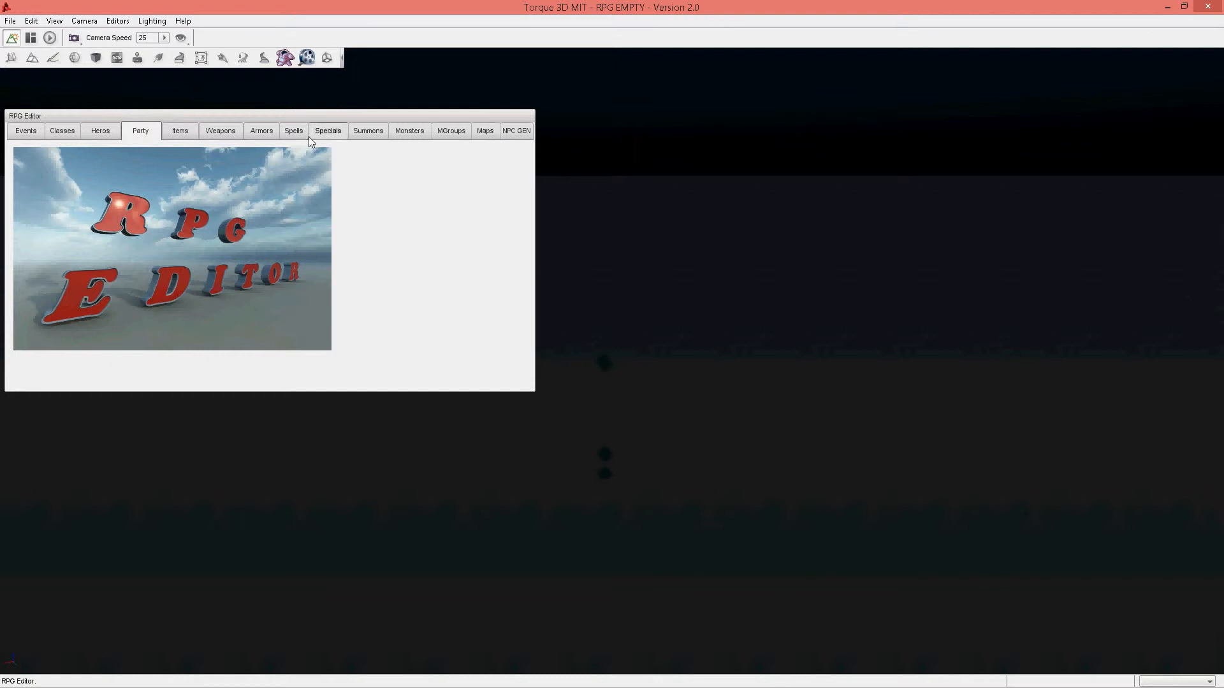
pyautogui.click(513, 132)
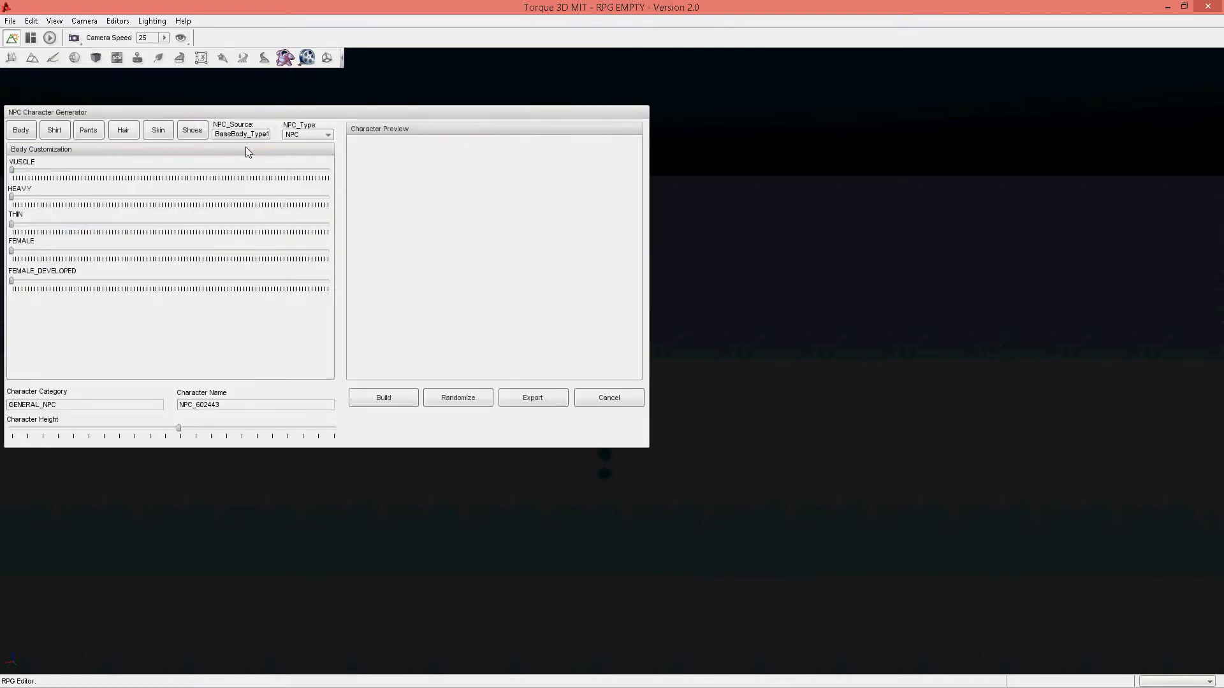
pyautogui.click(596, 398)
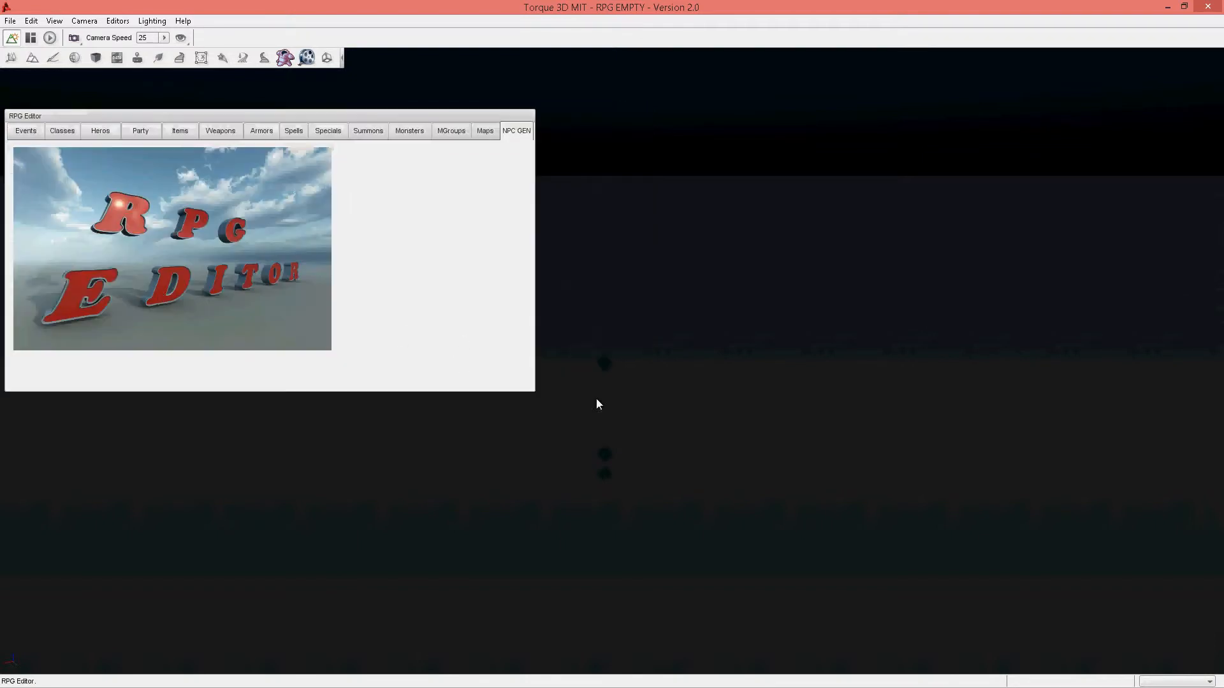
pyautogui.click(11, 21)
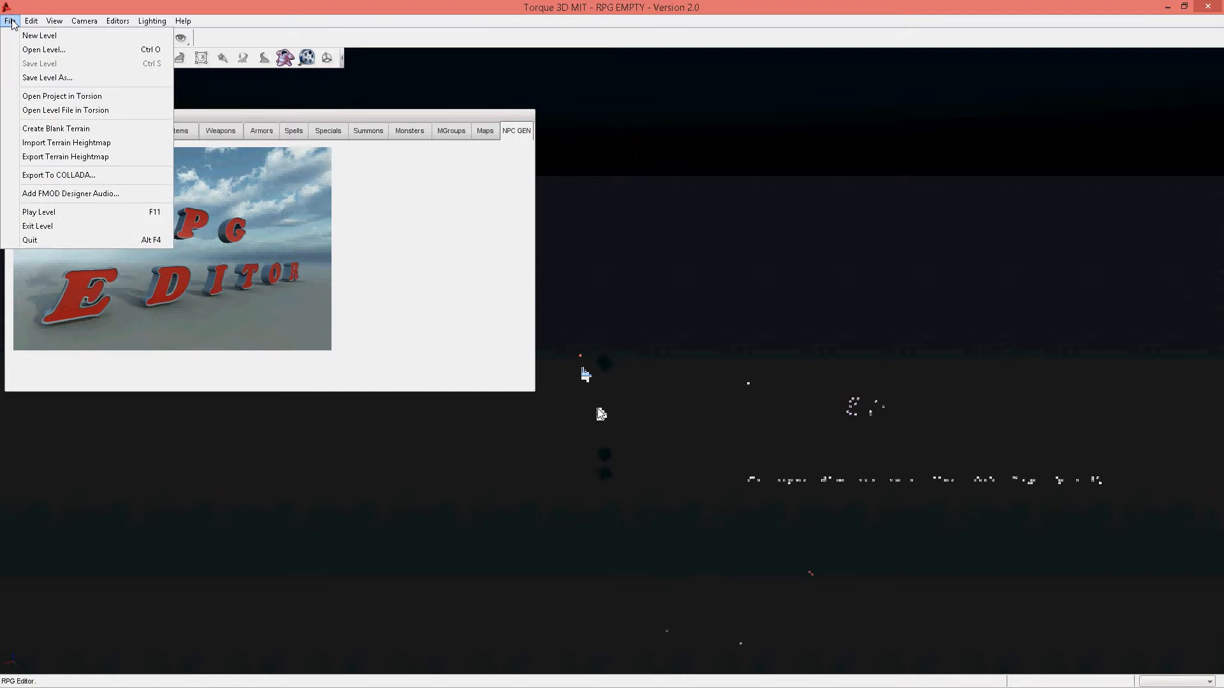
pyautogui.click(55, 240)
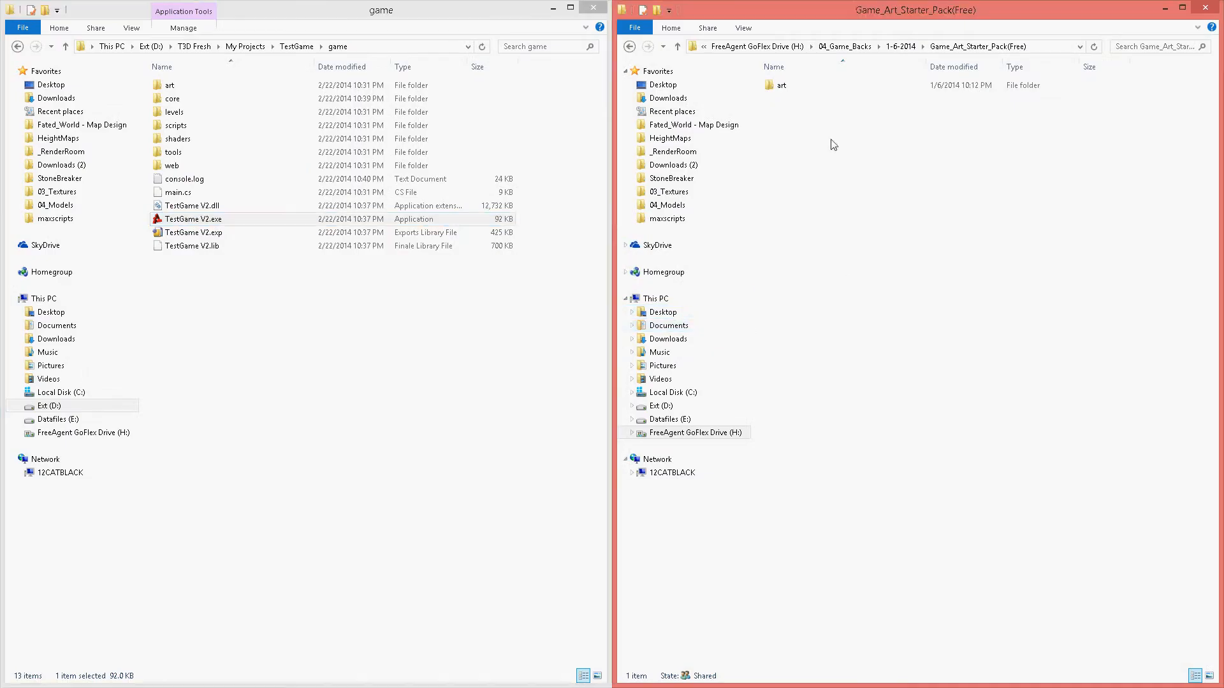
pyautogui.click(872, 88)
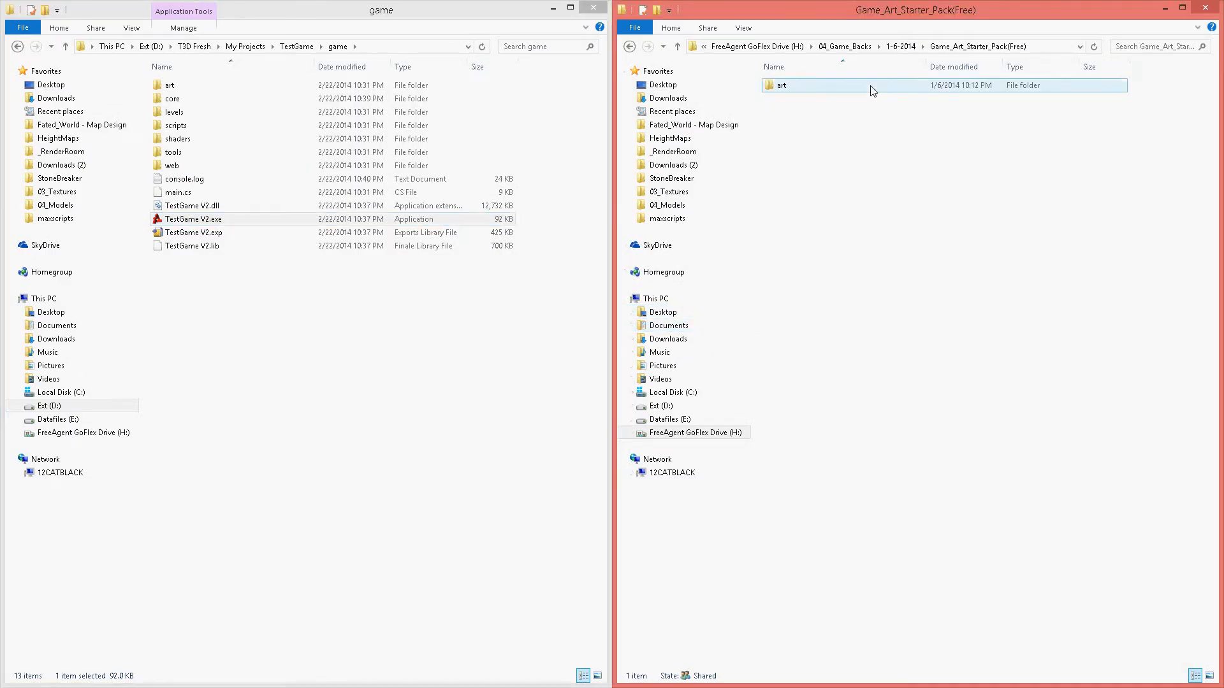
pyautogui.rightClick(823, 89)
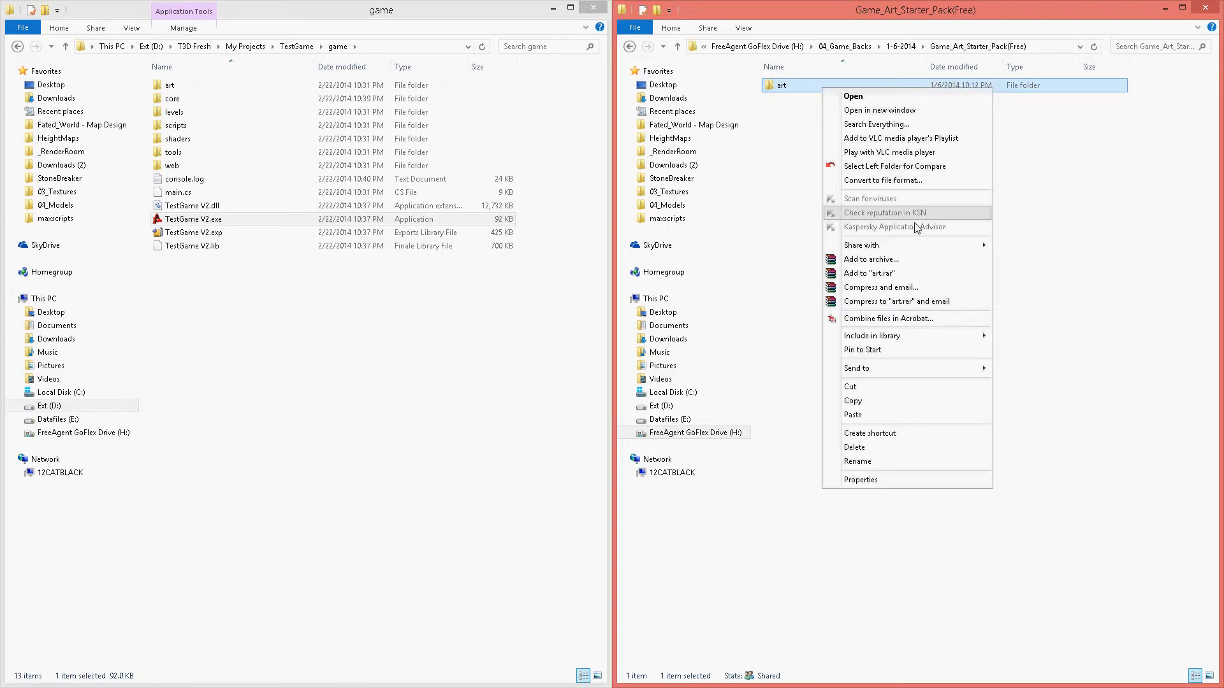
pyautogui.click(886, 166)
pyautogui.click(277, 319)
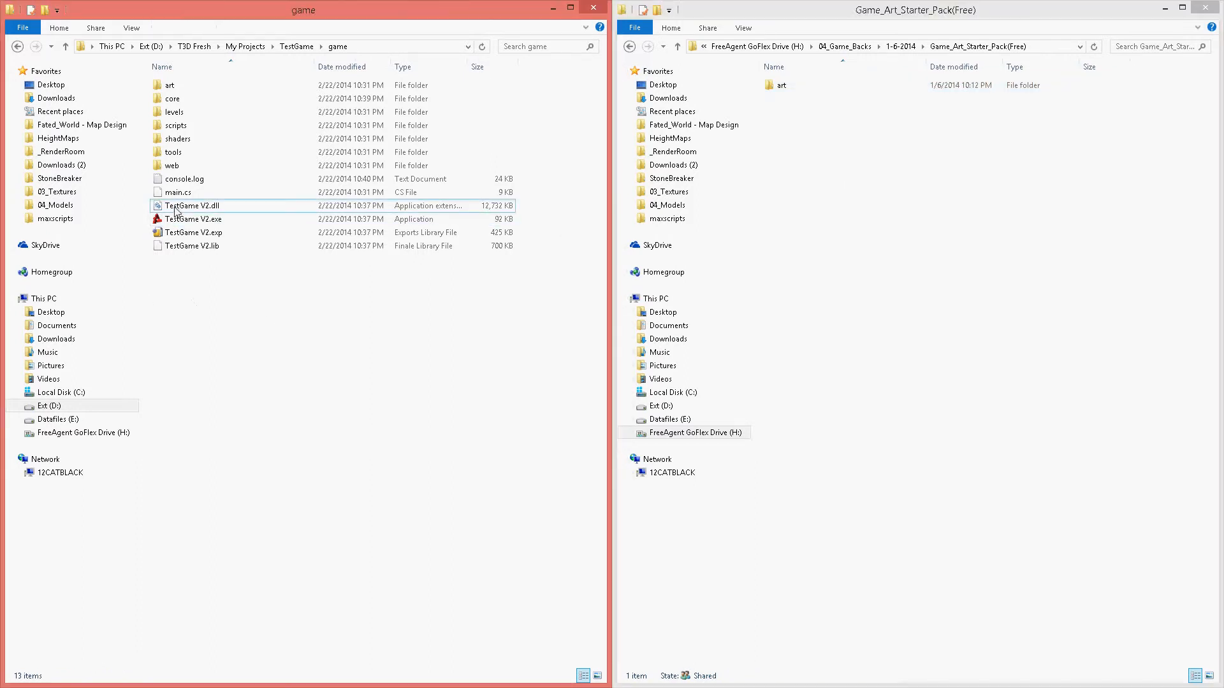
pyautogui.click(788, 89)
pyautogui.rightClick(788, 90)
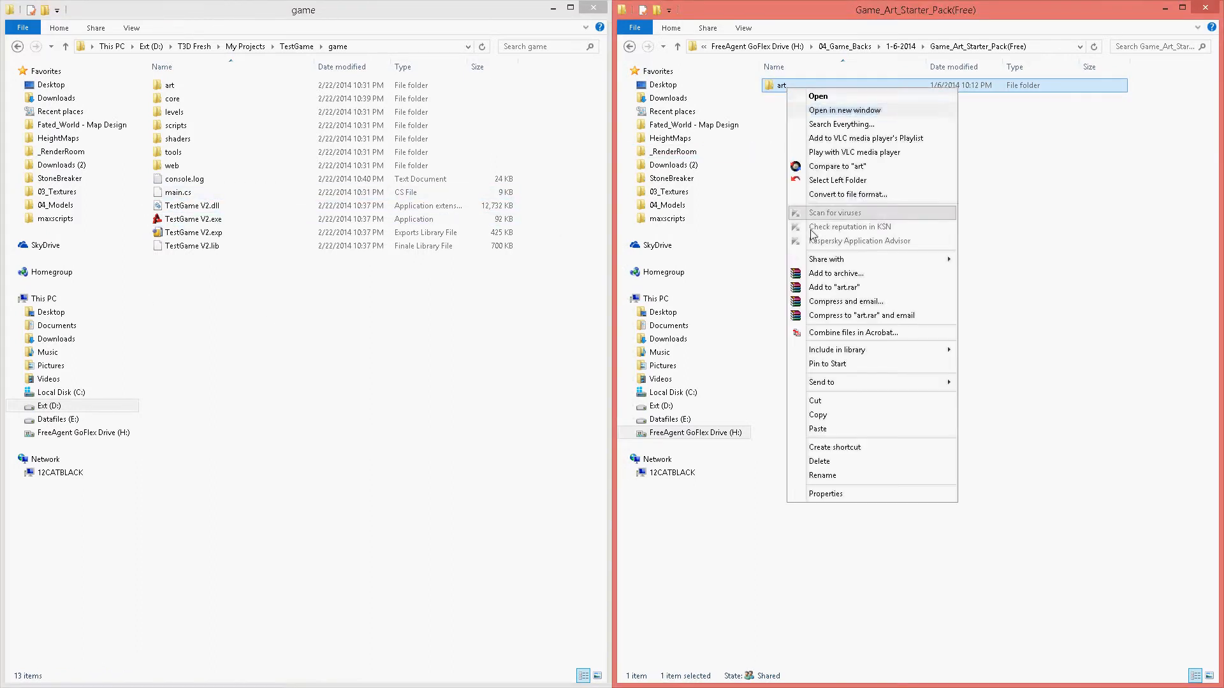
pyautogui.click(840, 169)
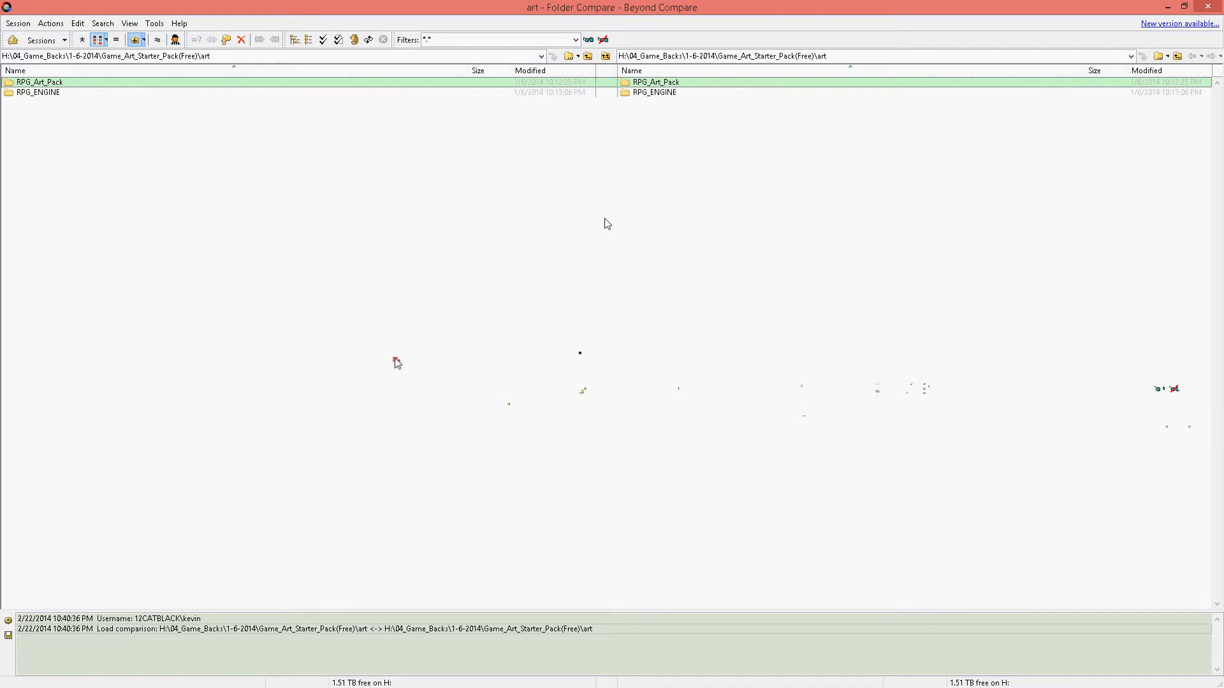
pyautogui.click(1168, 7)
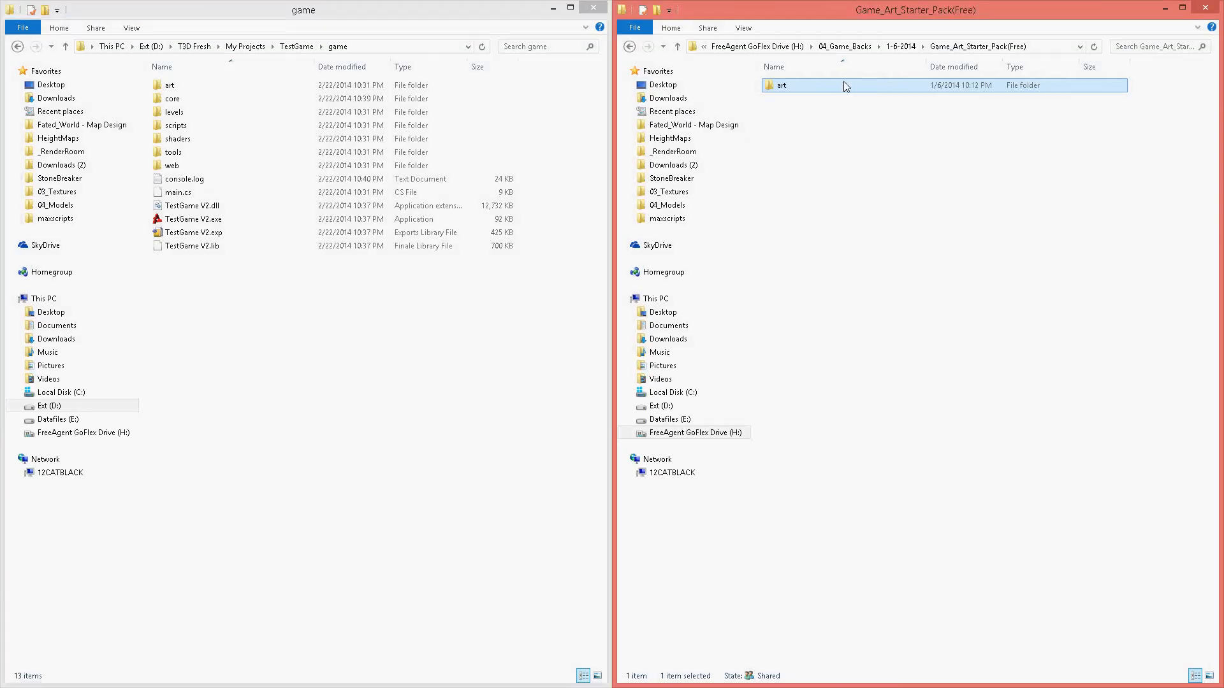
# Compare the starter pack's art folder as the left side with TestGame's art folder in Beyond Compare
pyautogui.rightClick(840, 84)
pyautogui.click(888, 160)
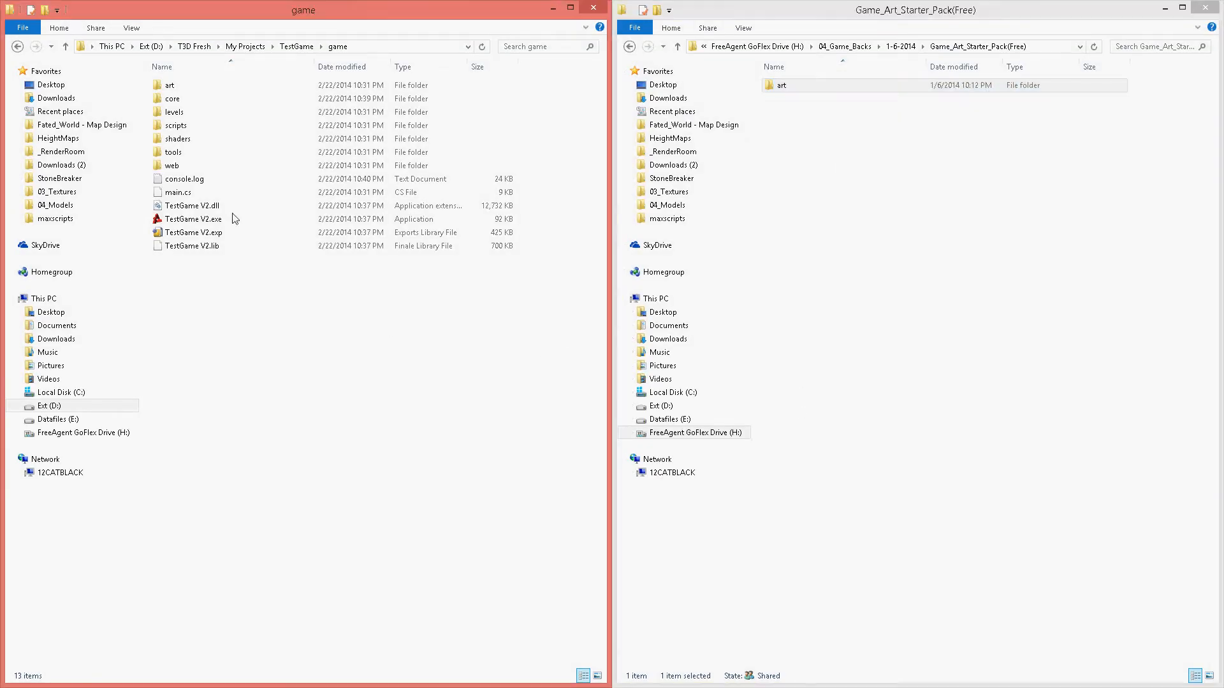
pyautogui.rightClick(172, 85)
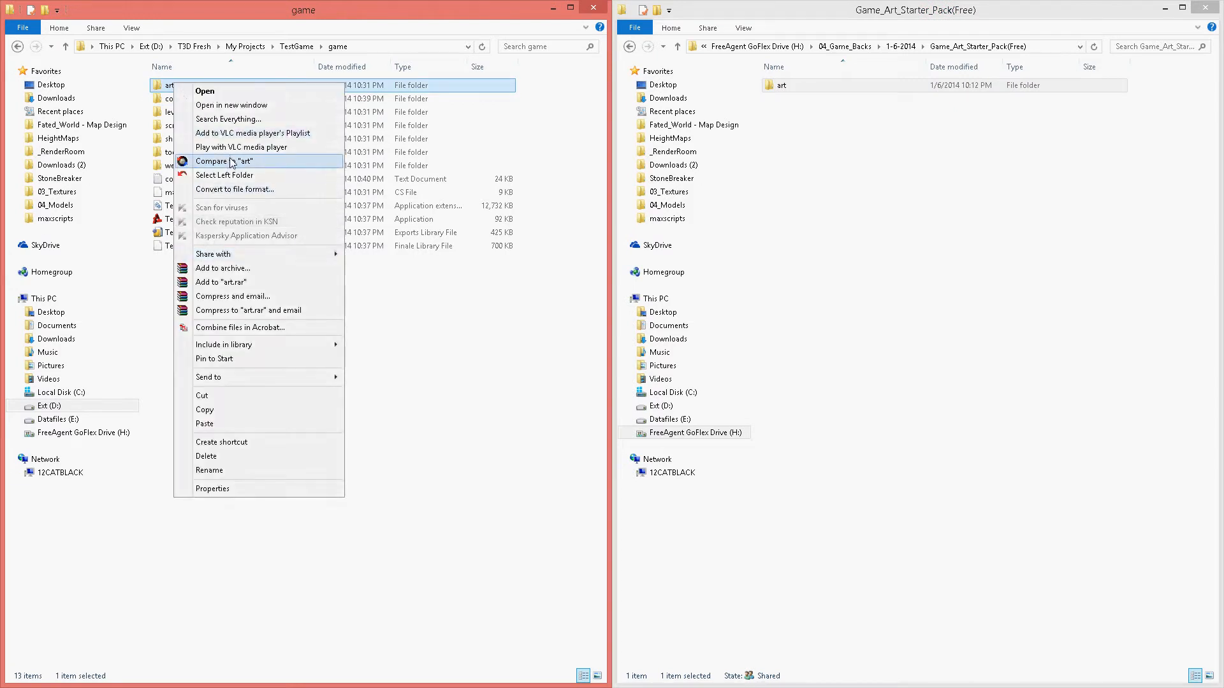
pyautogui.click(232, 163)
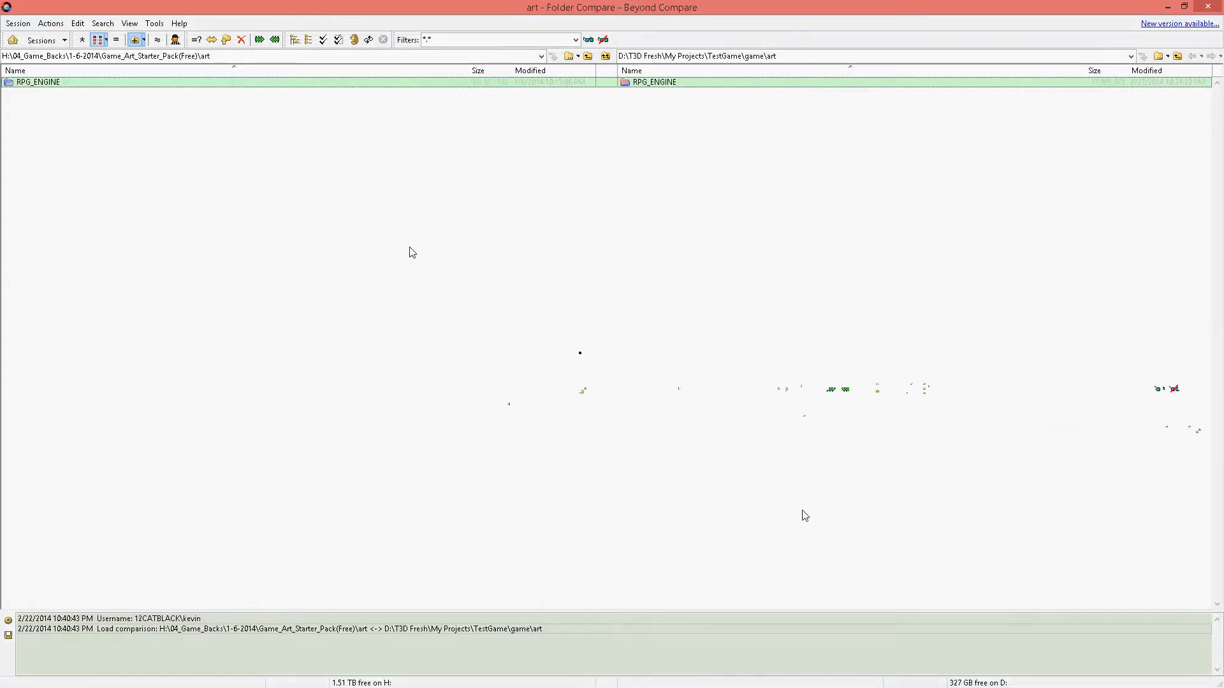
# Expand RPG_ENGINE and all subfolders of ArtElements in the comparison, including the contents of OtherProps
pyautogui.doubleClick(90, 86)
pyautogui.doubleClick(80, 96)
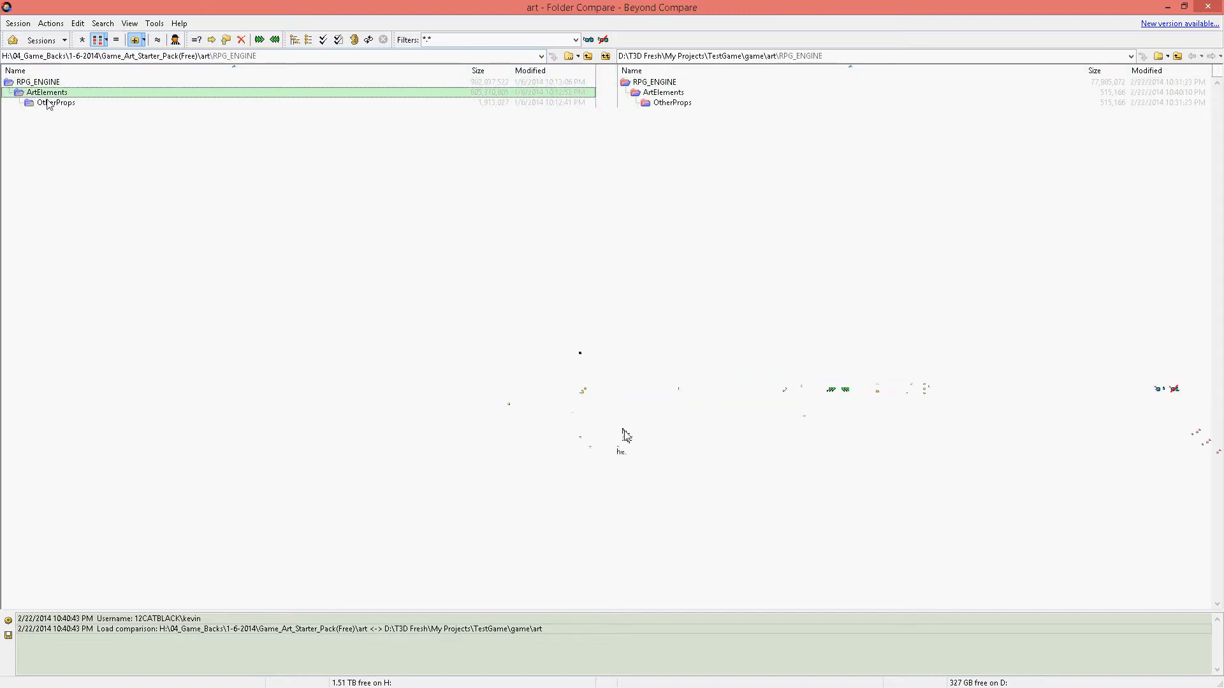
pyautogui.click(50, 23)
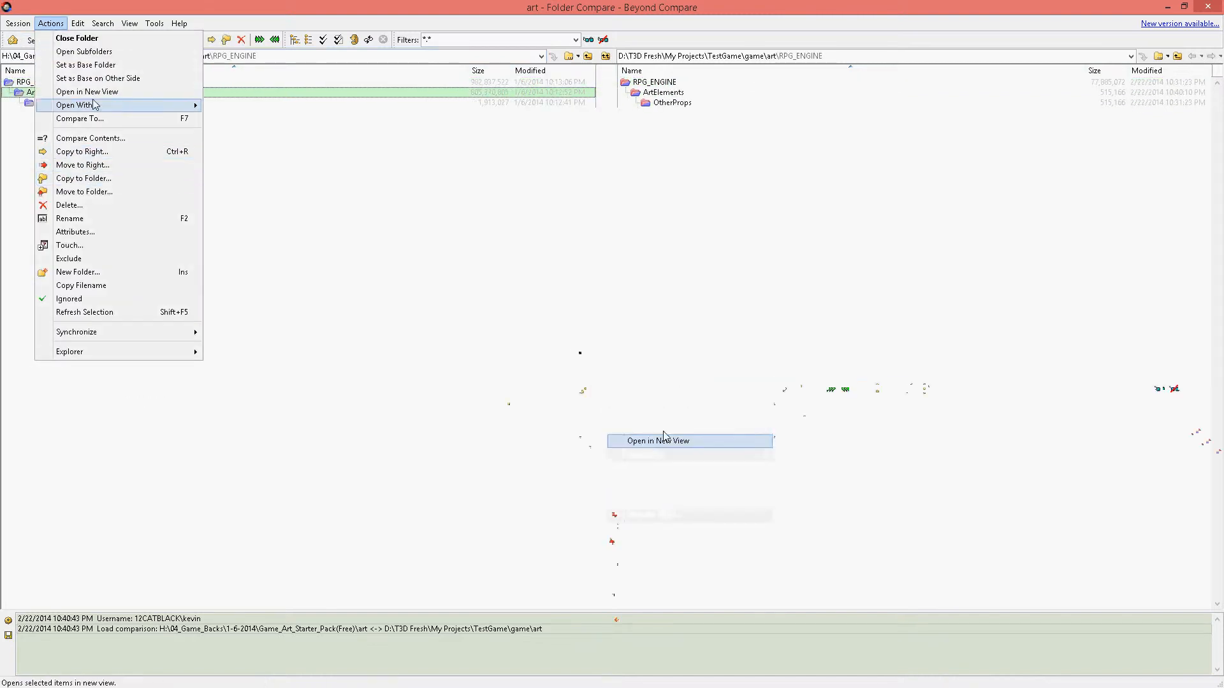
pyautogui.moveTo(78, 23)
pyautogui.click(105, 51)
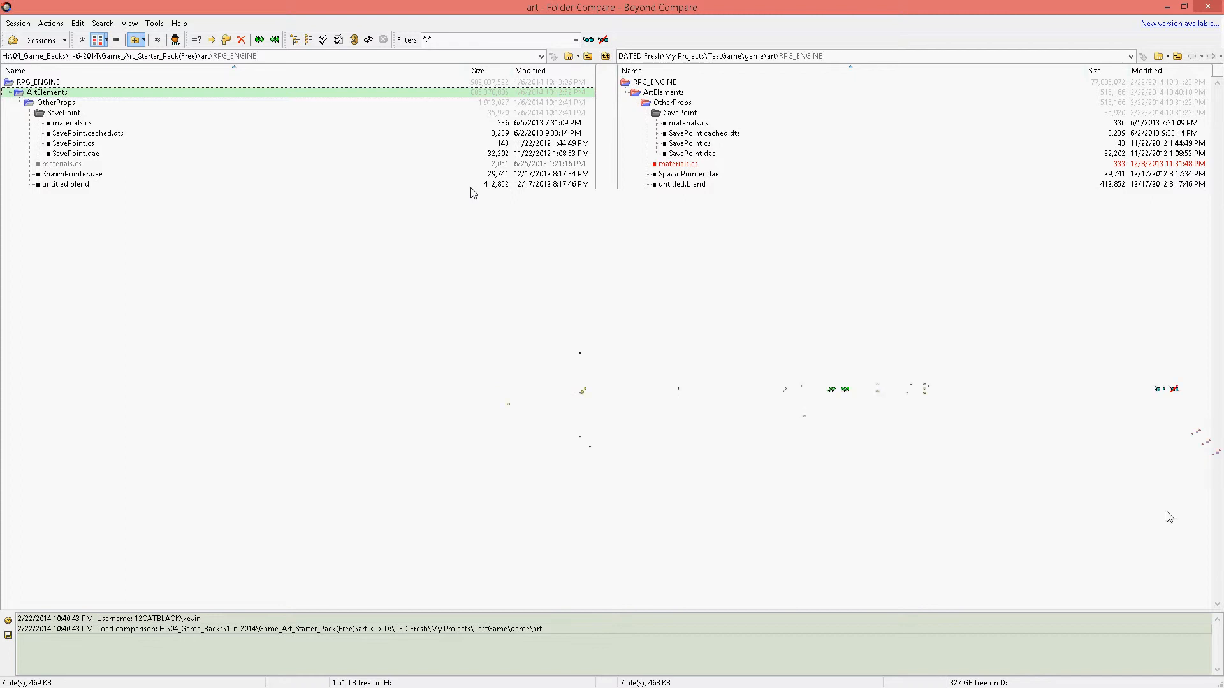
pyautogui.doubleClick(679, 104)
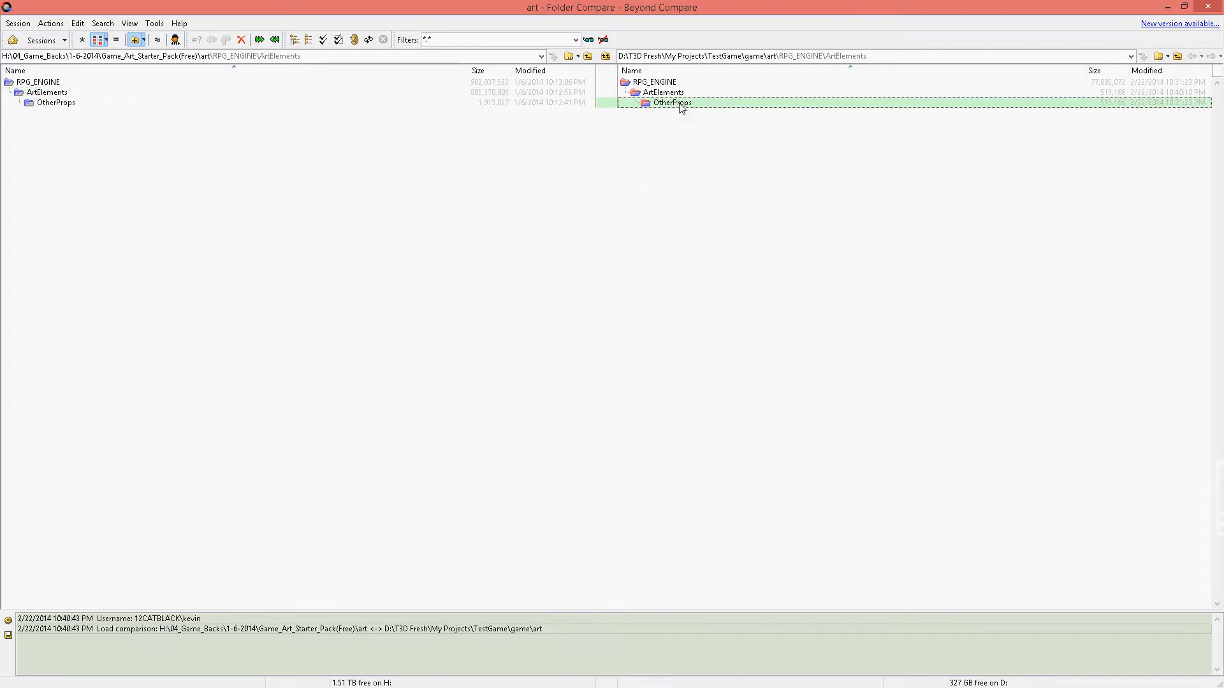
pyautogui.doubleClick(679, 103)
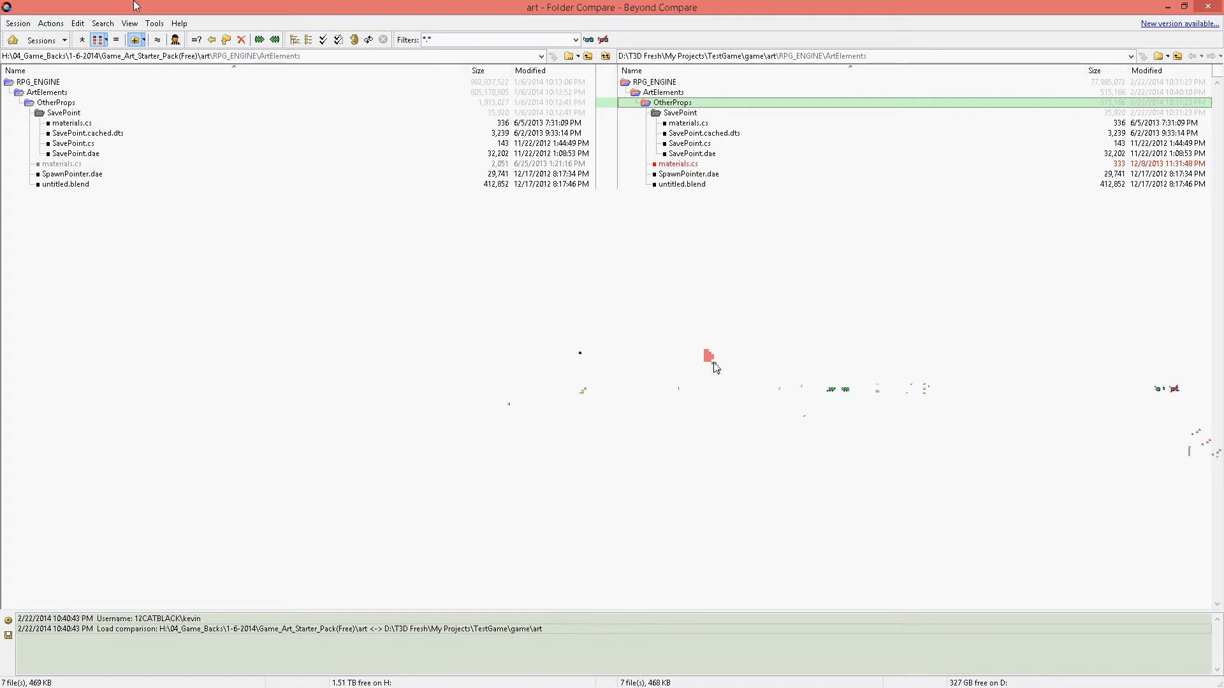
# Filter the comparison with Show Differences and expand the RPG_CHARACTER_GEN_2 folder under ArtElements
pyautogui.click(105, 40)
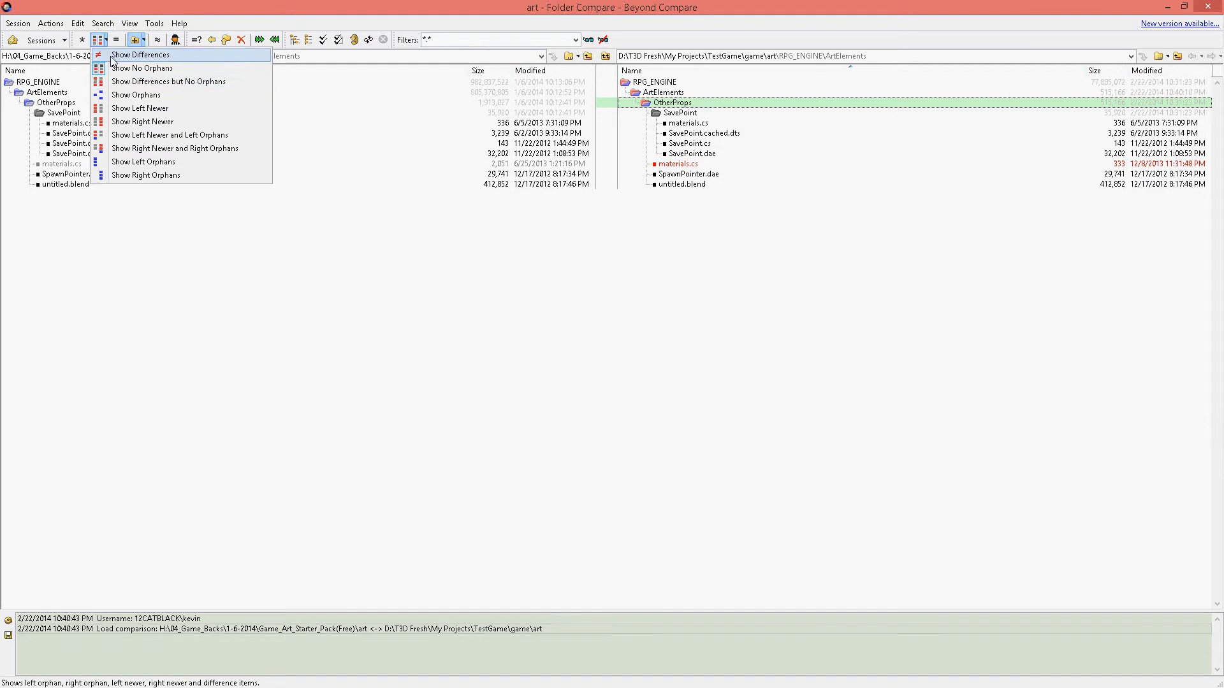
pyautogui.click(140, 55)
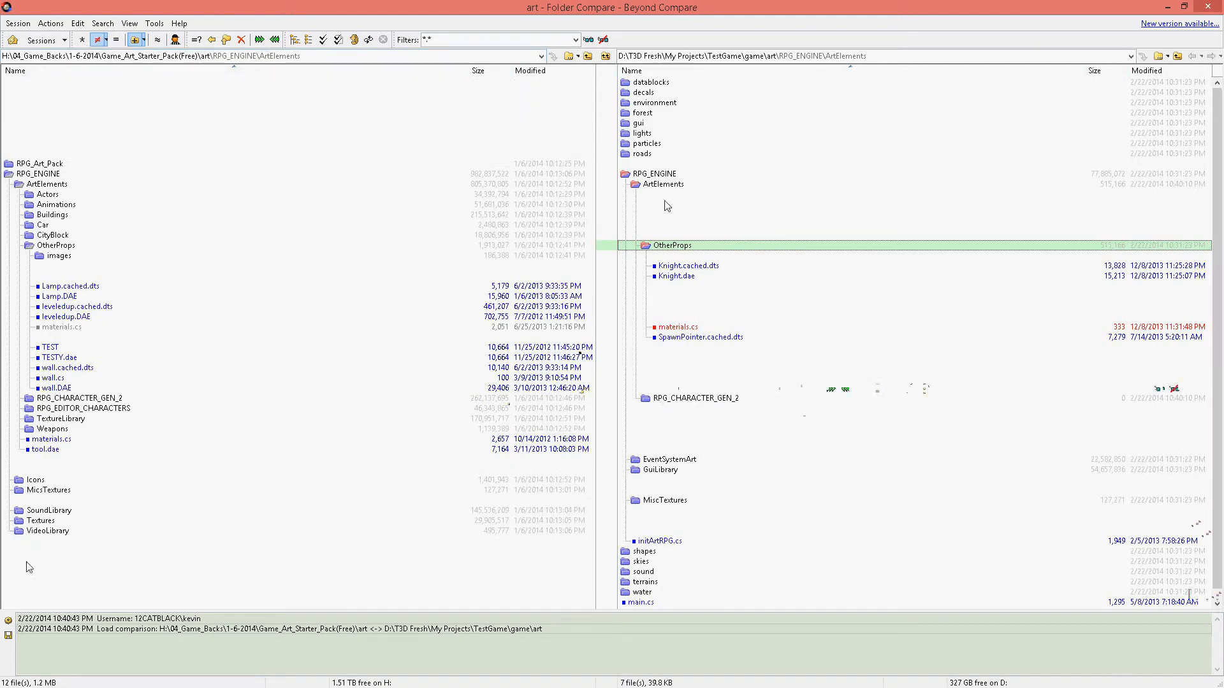
pyautogui.click(704, 196)
pyautogui.scroll(-1, 707, 233)
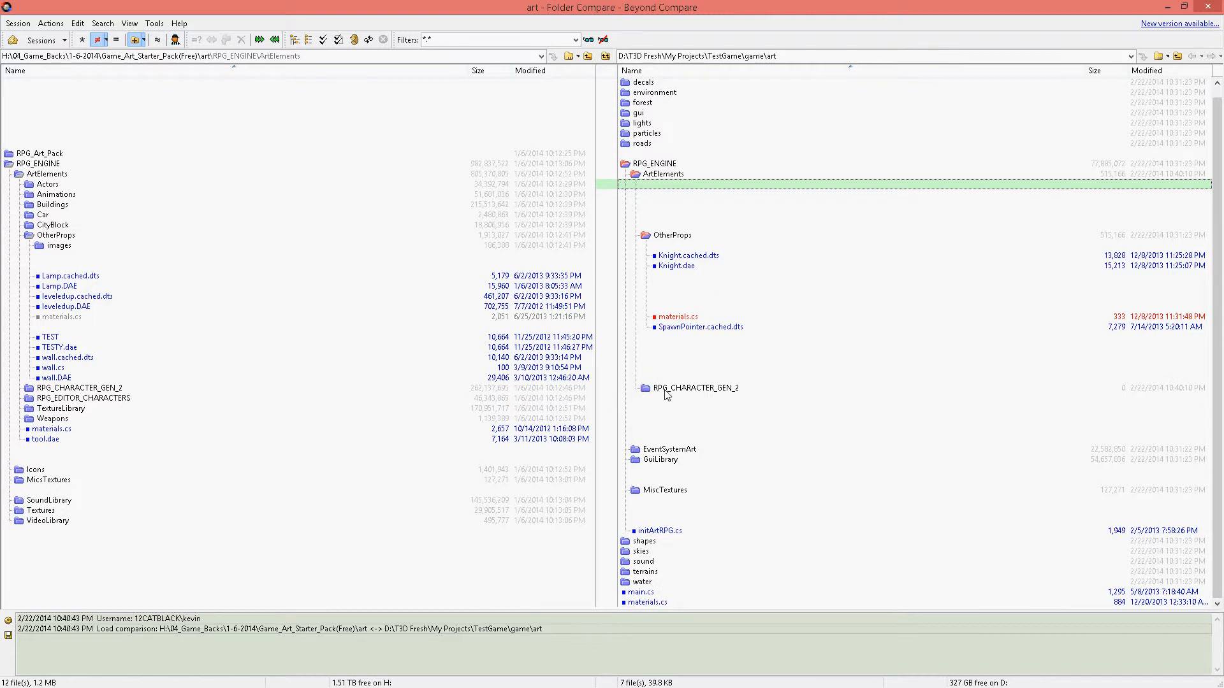
pyautogui.doubleClick(672, 390)
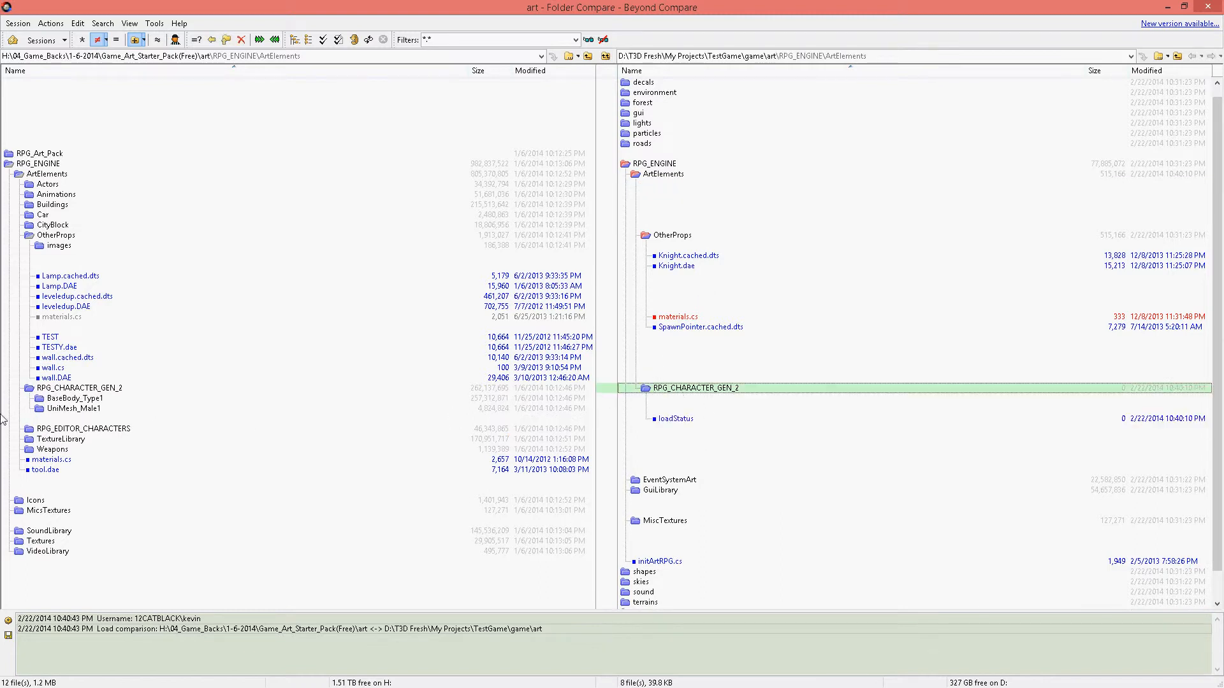
# Examine BaseBody_Type1 and UniMesh_Male1 in the starter pack's RPG_CHARACTER_GEN_2 folder, and collapse and reopen ArtElements
pyautogui.click(86, 399)
pyautogui.keyDown('shift'); pyautogui.click(87, 409); pyautogui.keyUp('shift')
pyautogui.click(68, 389)
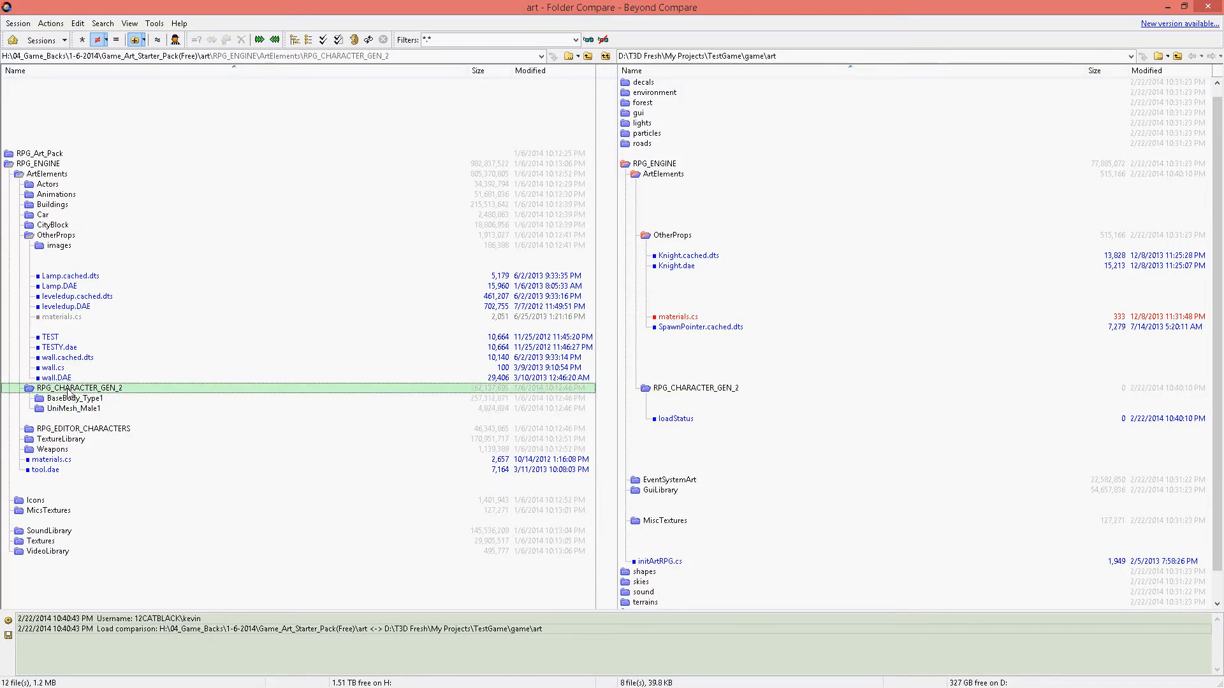
pyautogui.click(38, 164)
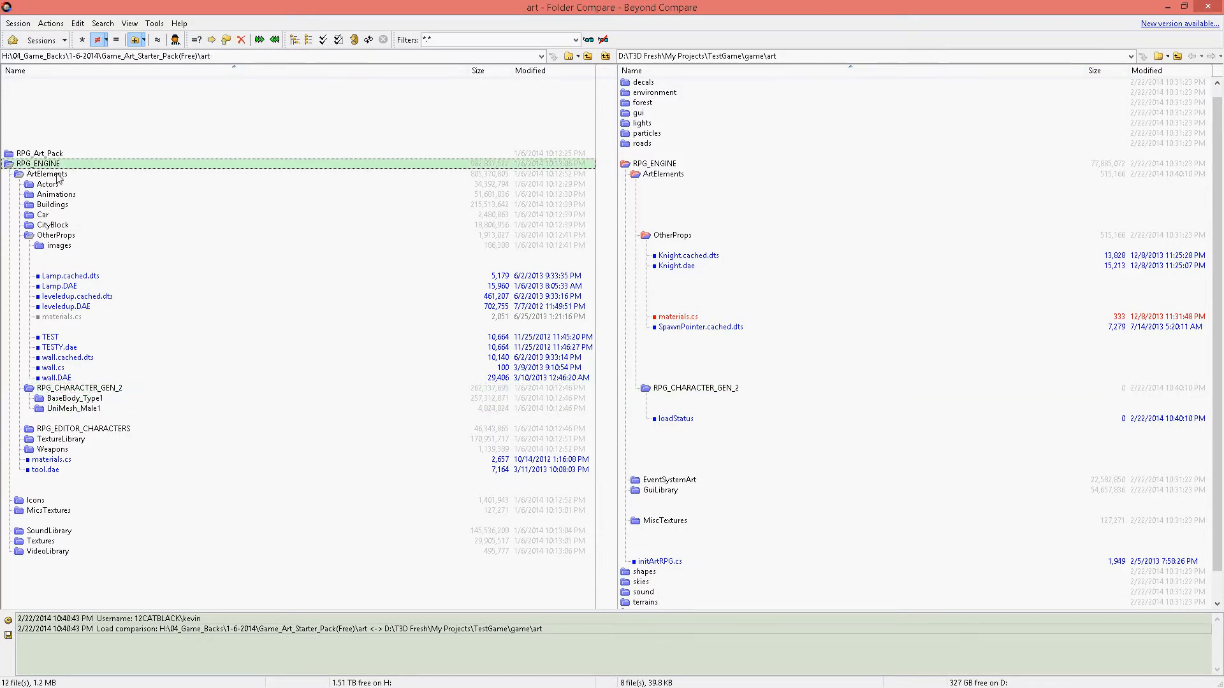
pyautogui.doubleClick(43, 175)
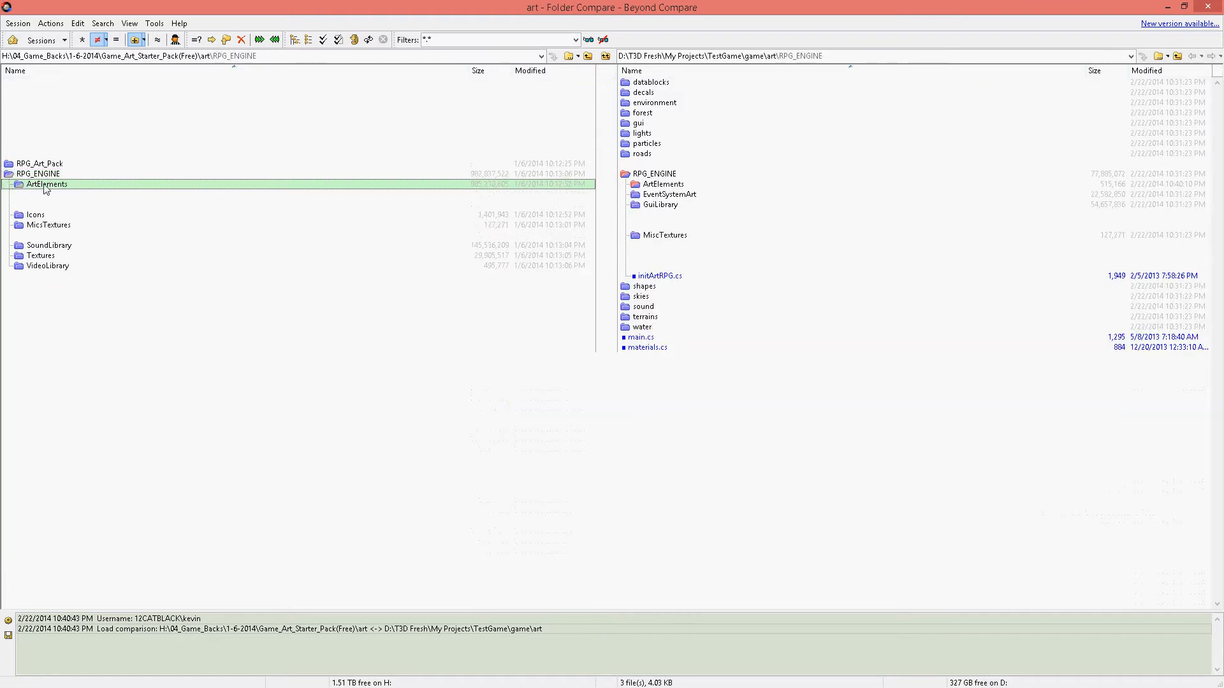
pyautogui.doubleClick(44, 187)
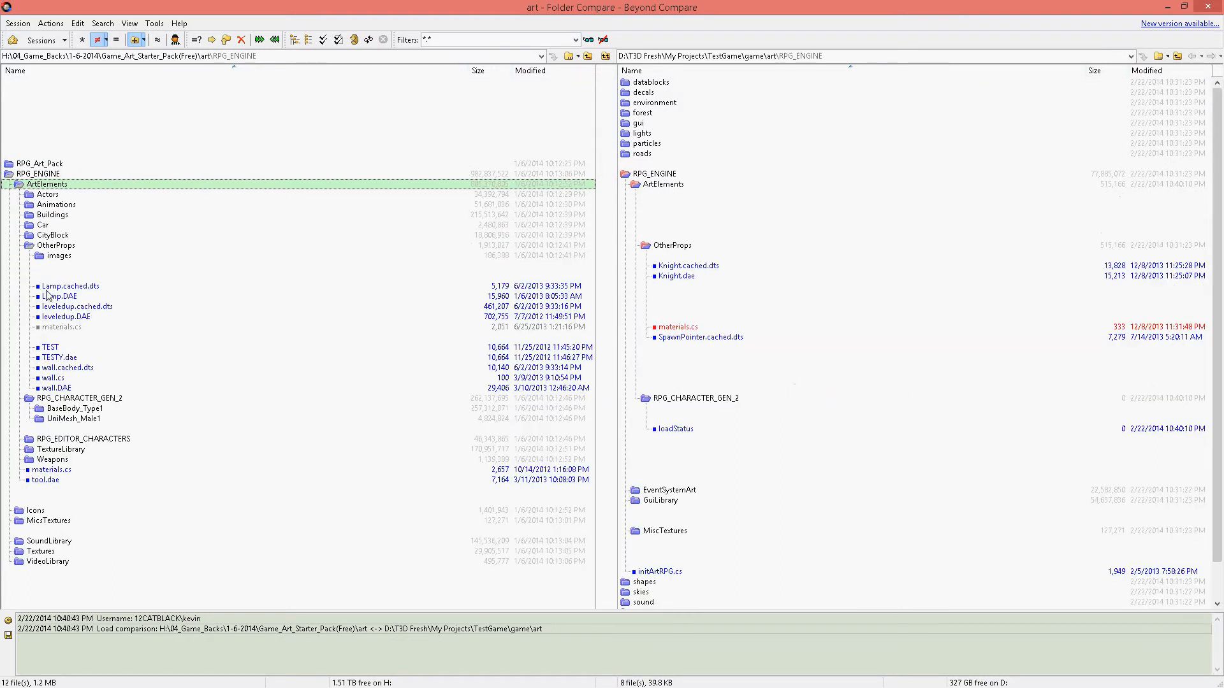
# Copy BaseBody_Type1 and UniMesh_Male1 from the starter pack's RPG_CHARACTER_GEN_2 folder to the TestGame side, and check that folder there
pyautogui.click(37, 248)
pyautogui.click(79, 256)
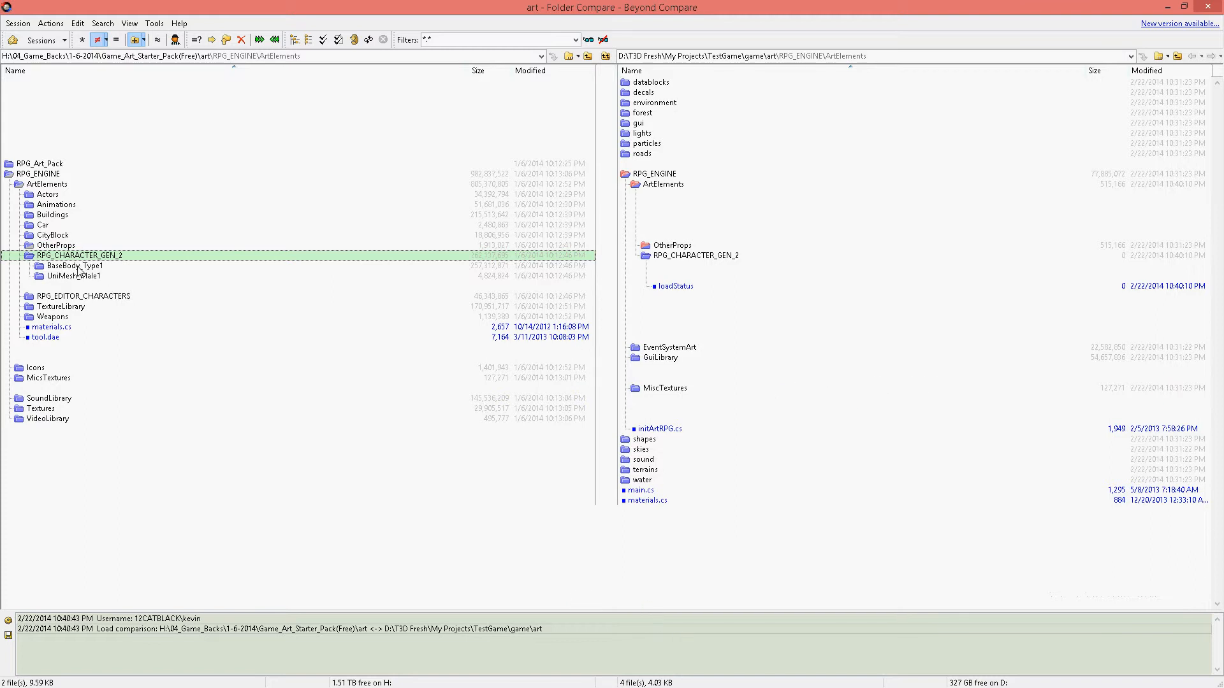
pyautogui.moveTo(82, 267); pyautogui.dragTo(85, 276)
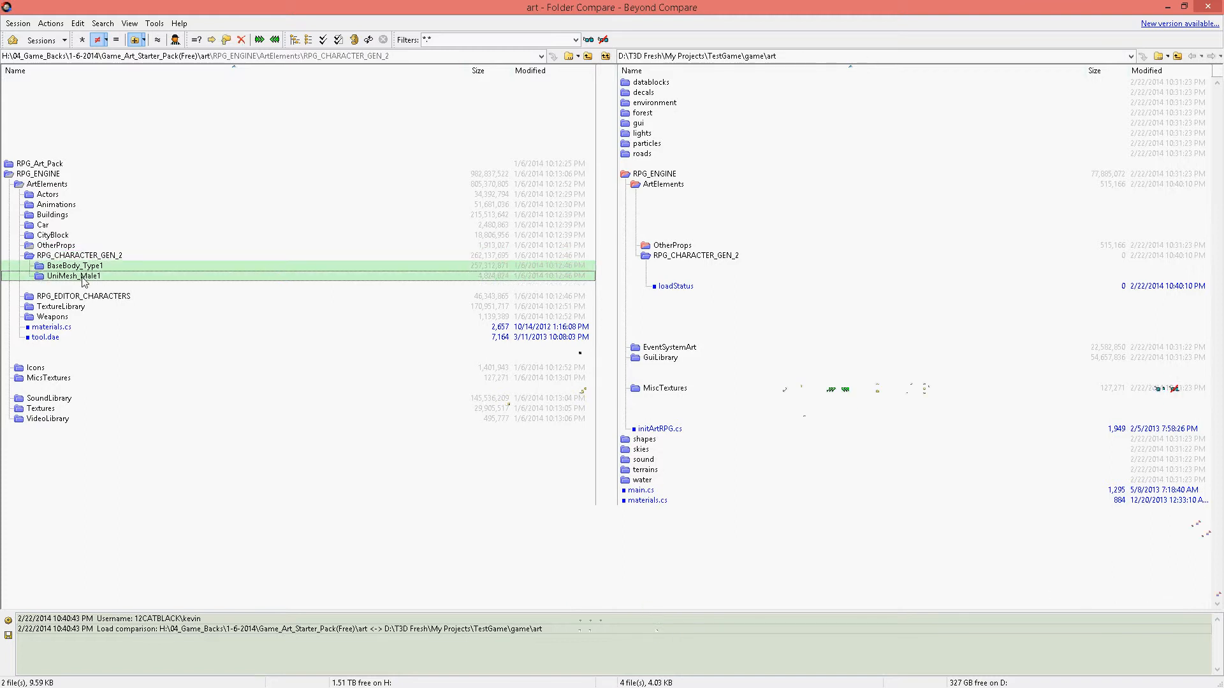
pyautogui.click(93, 270)
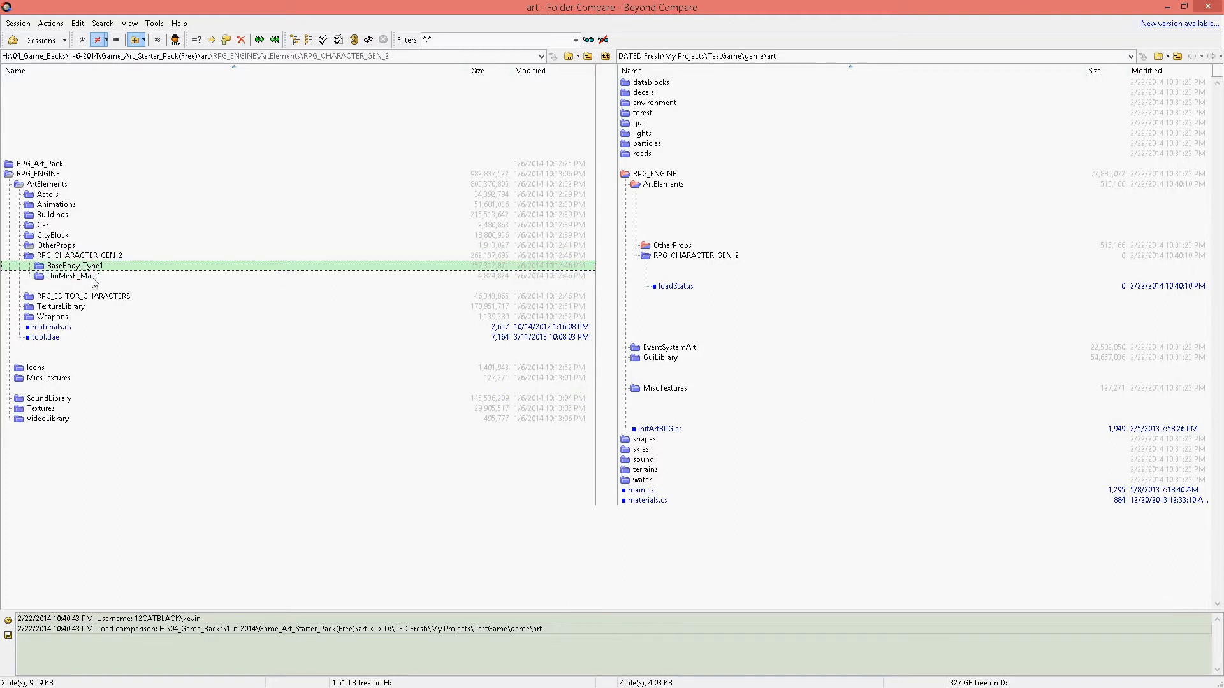
pyautogui.keyDown('shift'); pyautogui.click(95, 276); pyautogui.keyUp('shift')
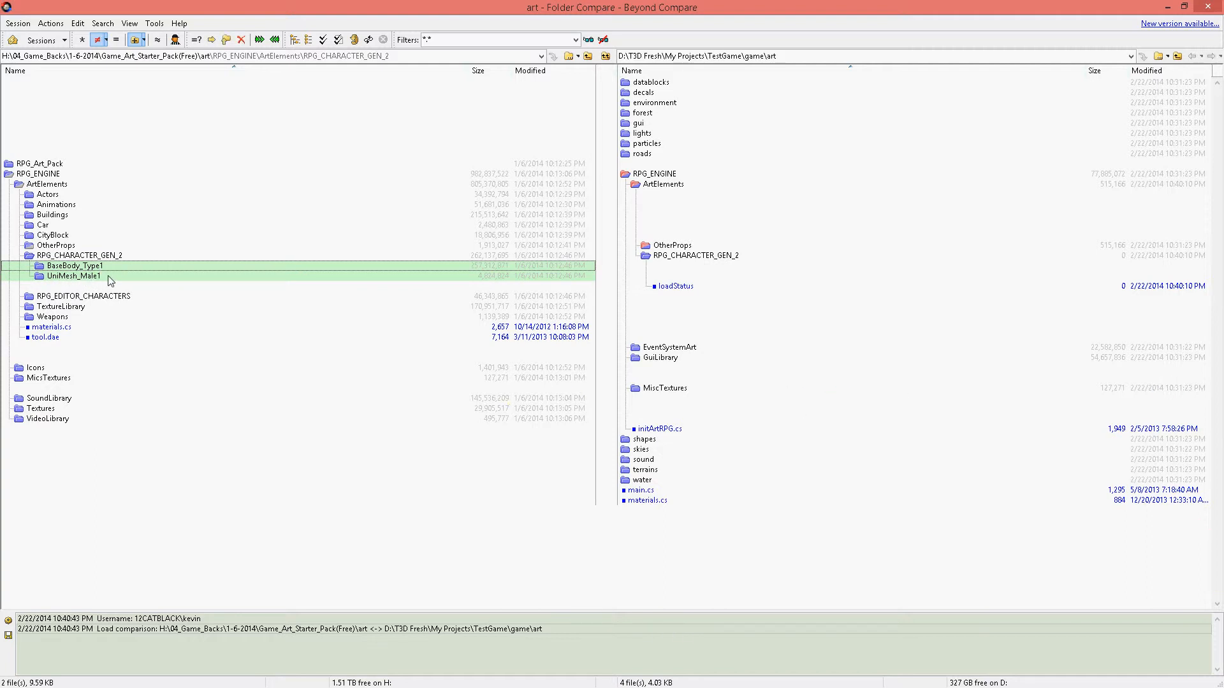
pyautogui.rightClick(110, 281)
pyautogui.click(236, 354)
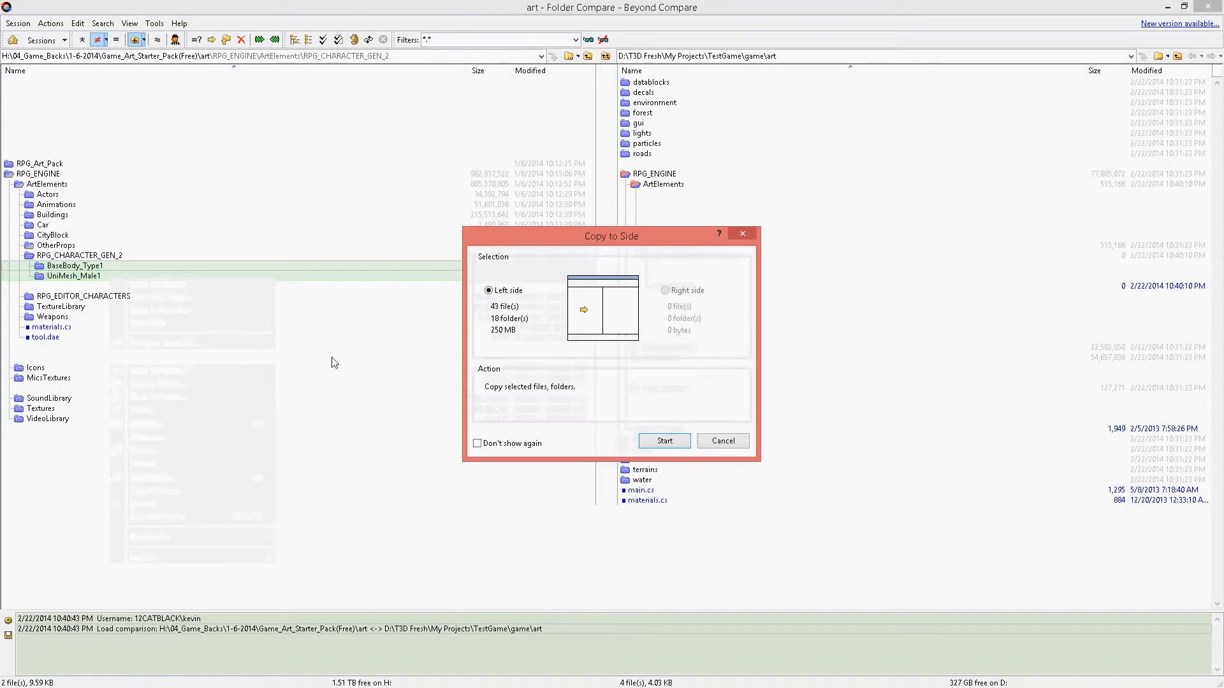
pyautogui.click(665, 443)
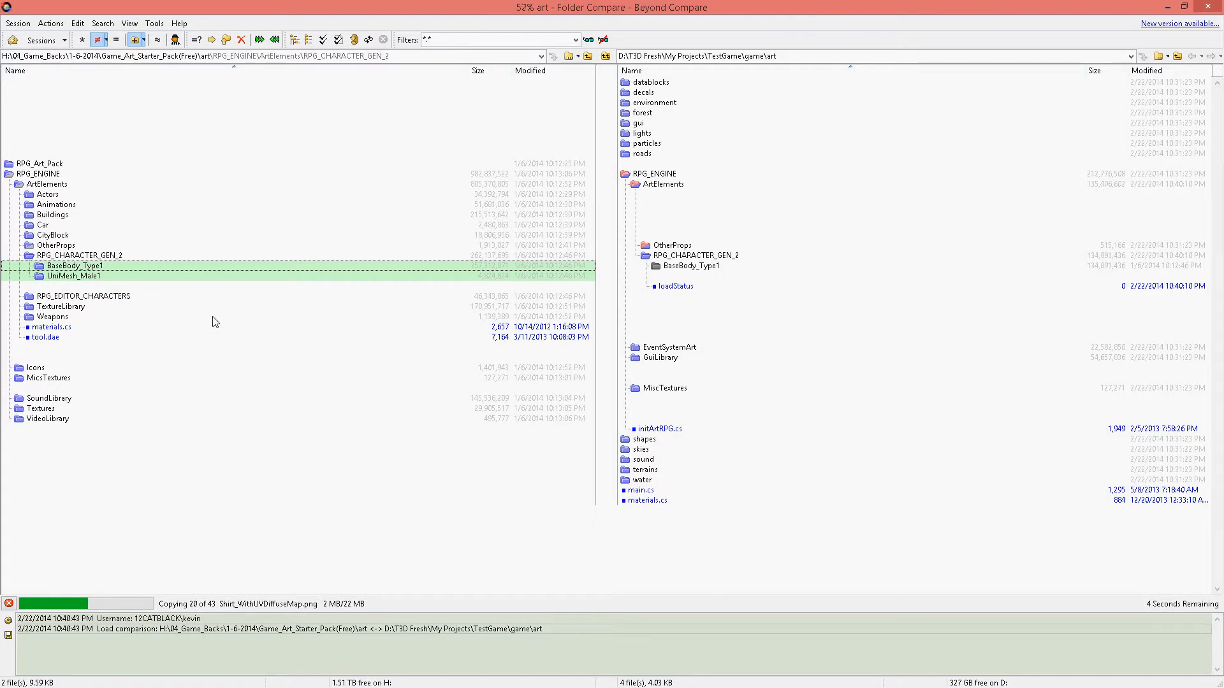
pyautogui.click(692, 266)
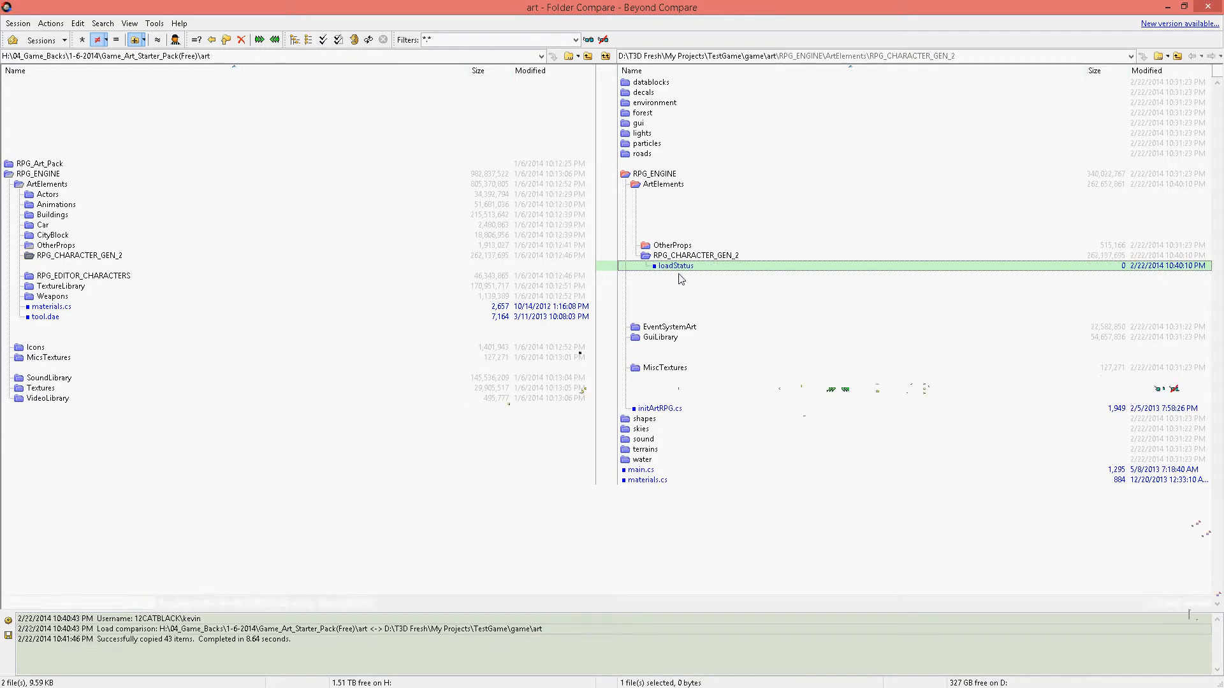
pyautogui.click(696, 257)
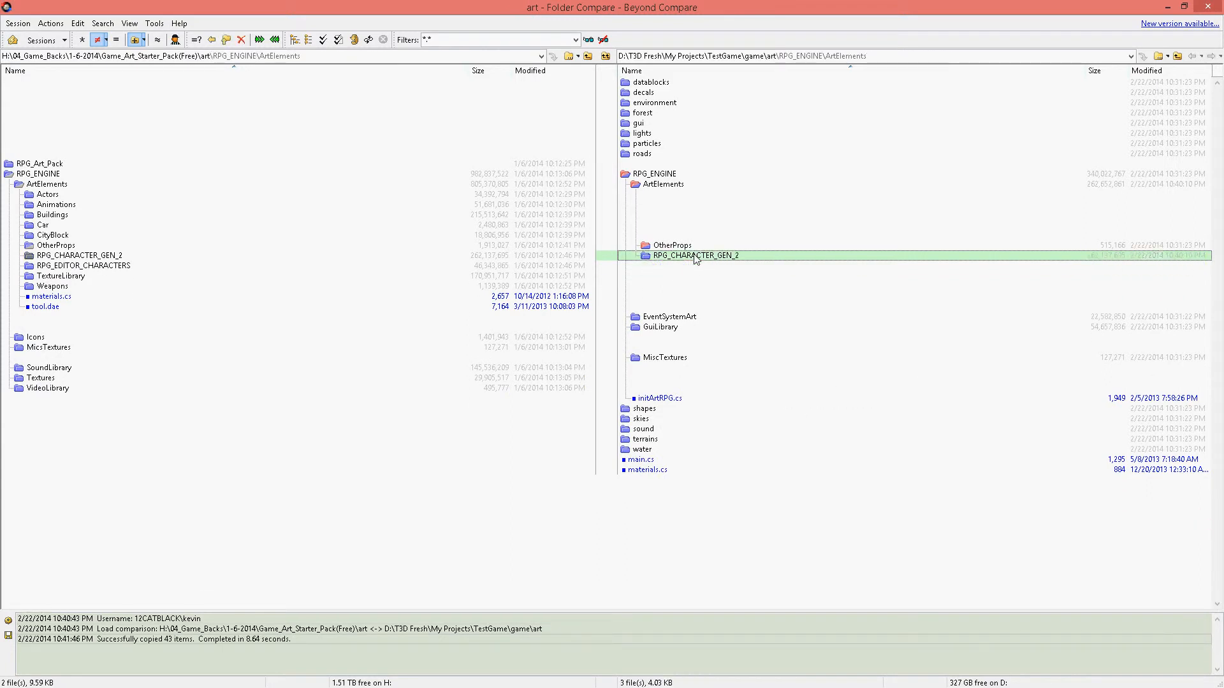
pyautogui.doubleClick(695, 256)
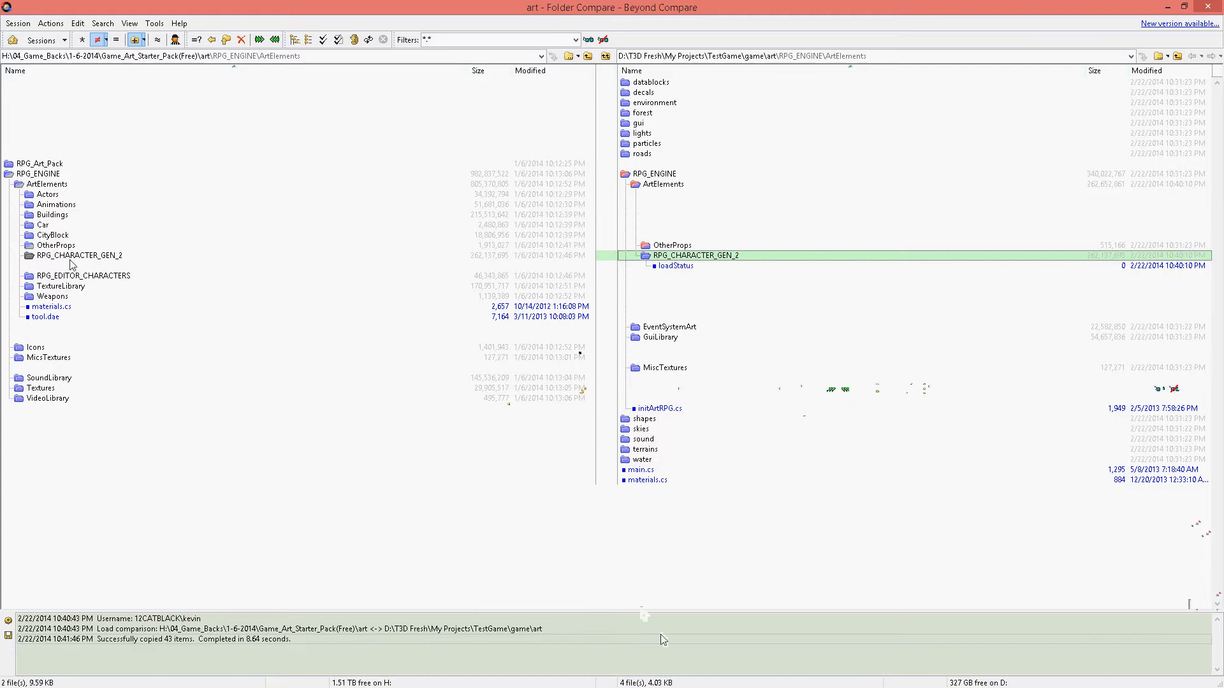
# Copy BaseBody_Type1 and UniMesh_Male1 from the starter pack's TextureLibrary folder to the TestGame side
pyautogui.doubleClick(93, 277)
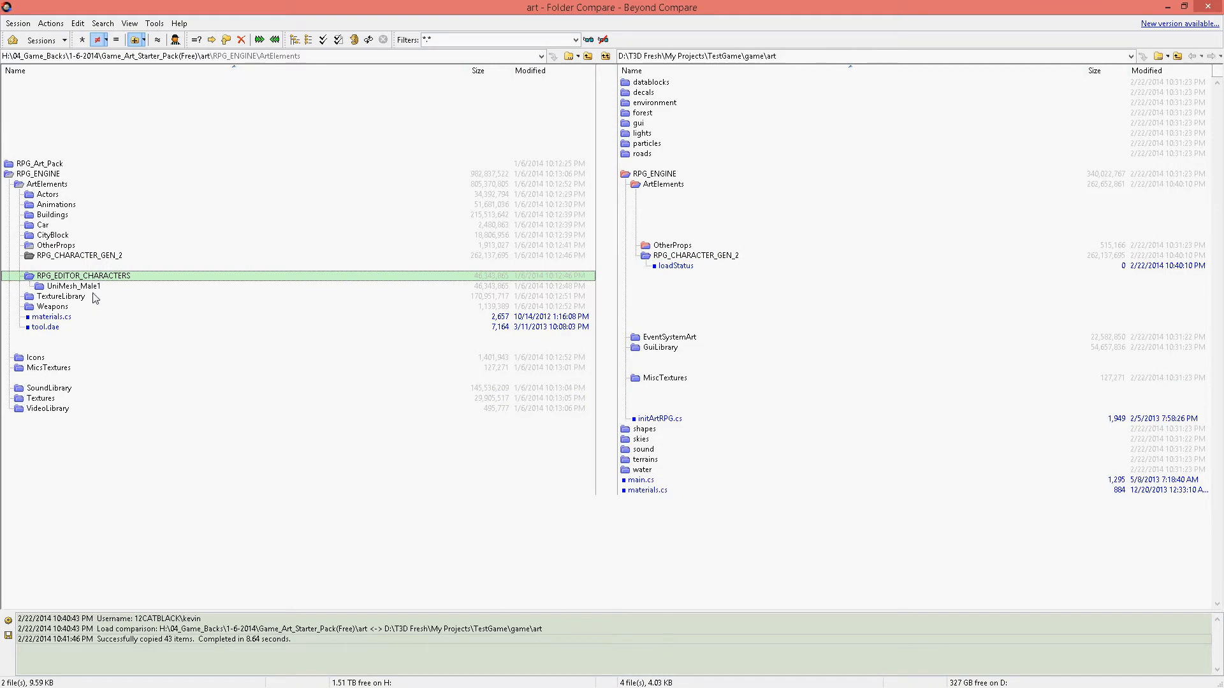
pyautogui.doubleClick(102, 277)
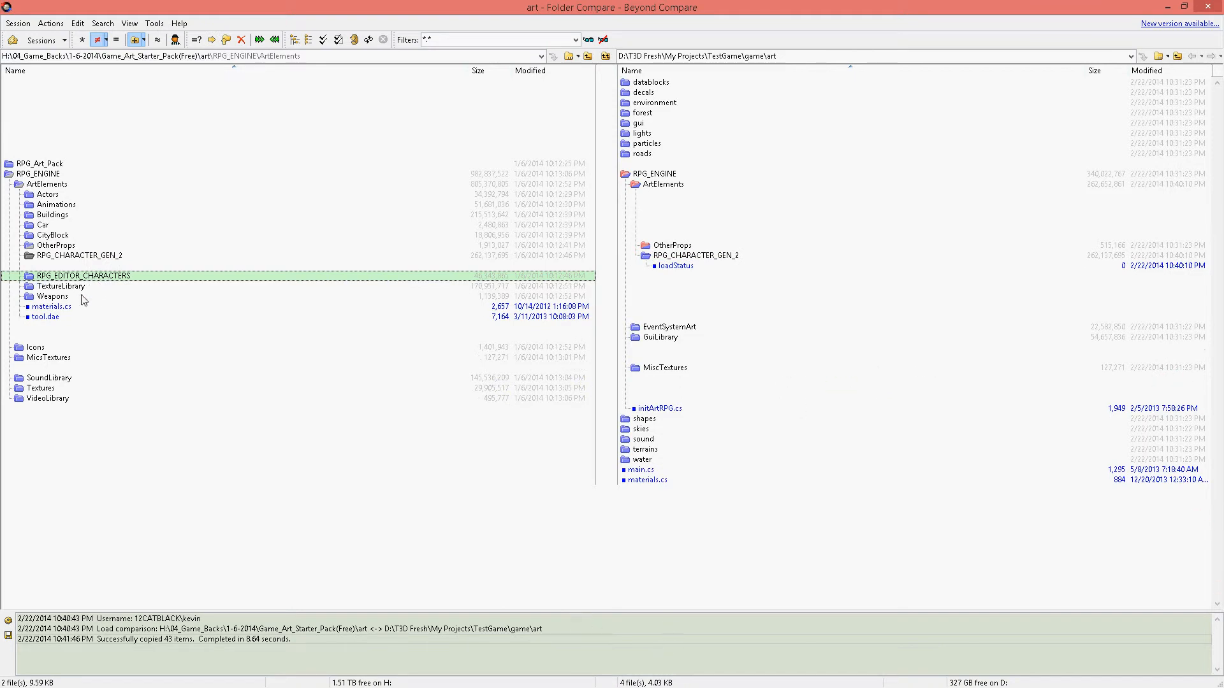
pyautogui.doubleClick(84, 287)
pyautogui.click(75, 297)
pyautogui.keyDown('shift'); pyautogui.click(92, 307); pyautogui.keyUp('shift')
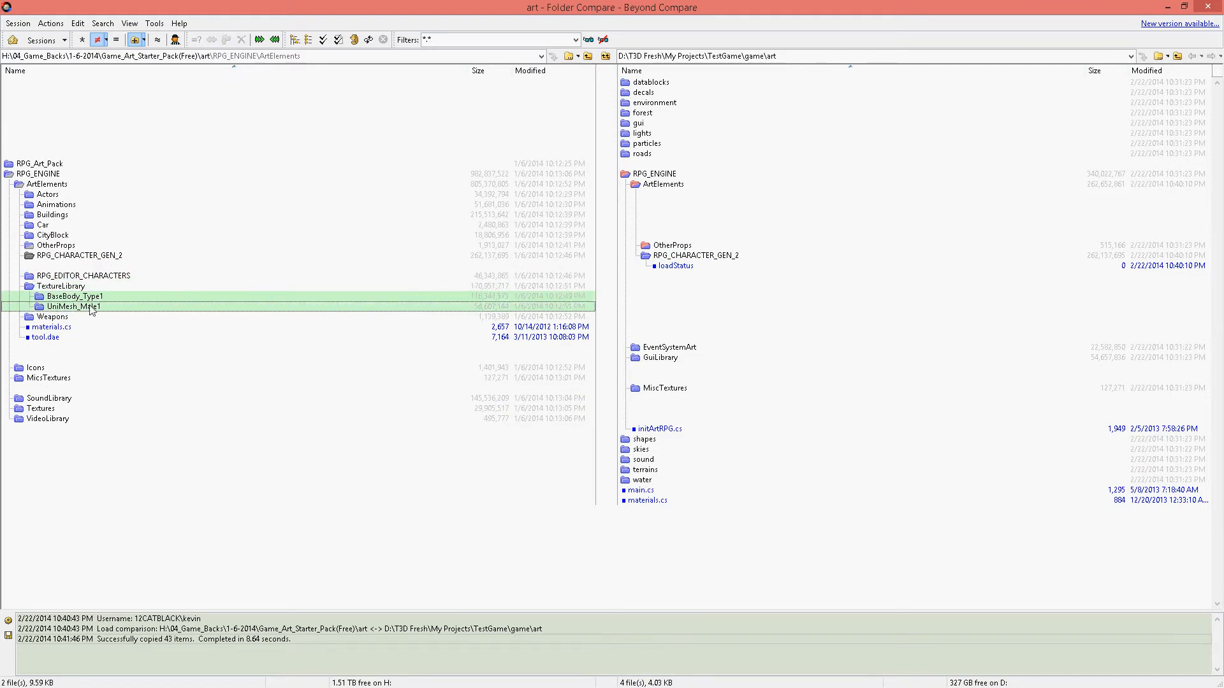
pyautogui.rightClick(94, 307)
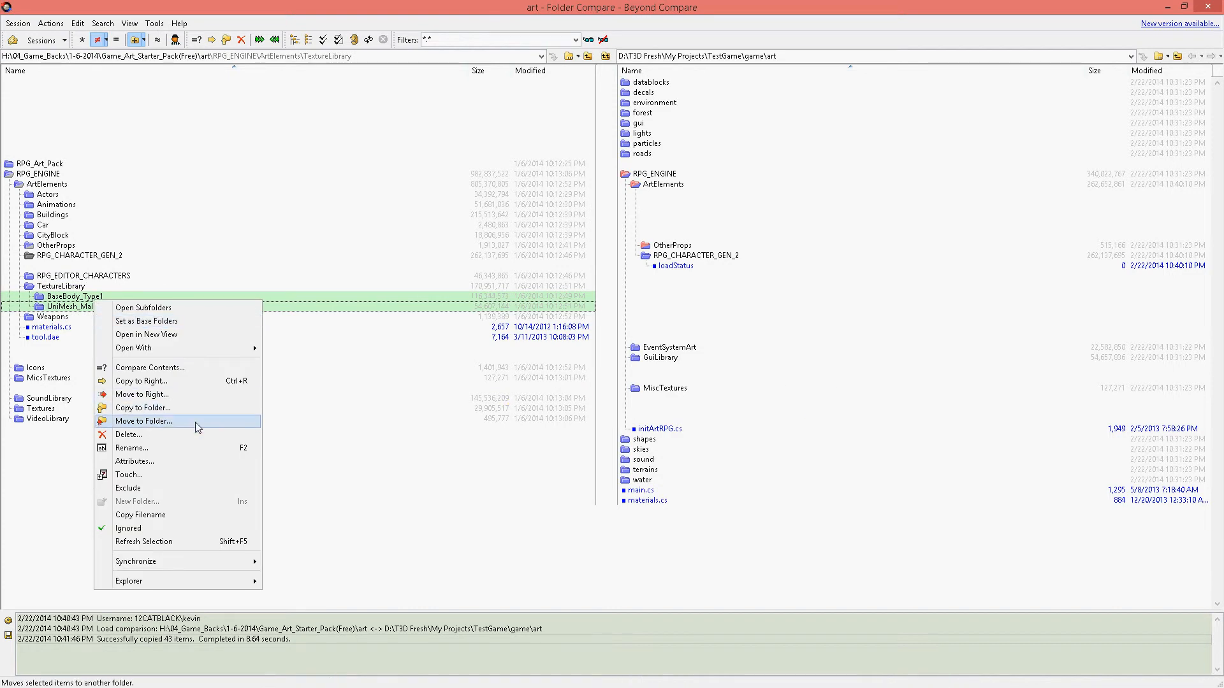
pyautogui.click(153, 381)
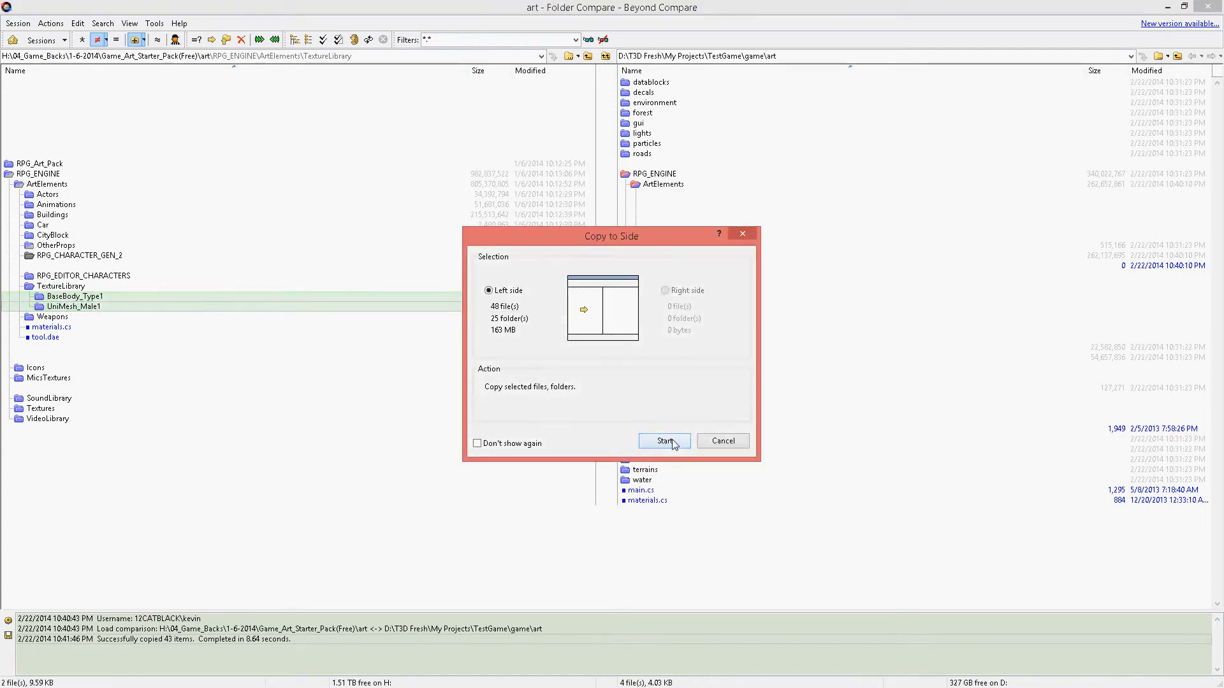
pyautogui.press('Return')
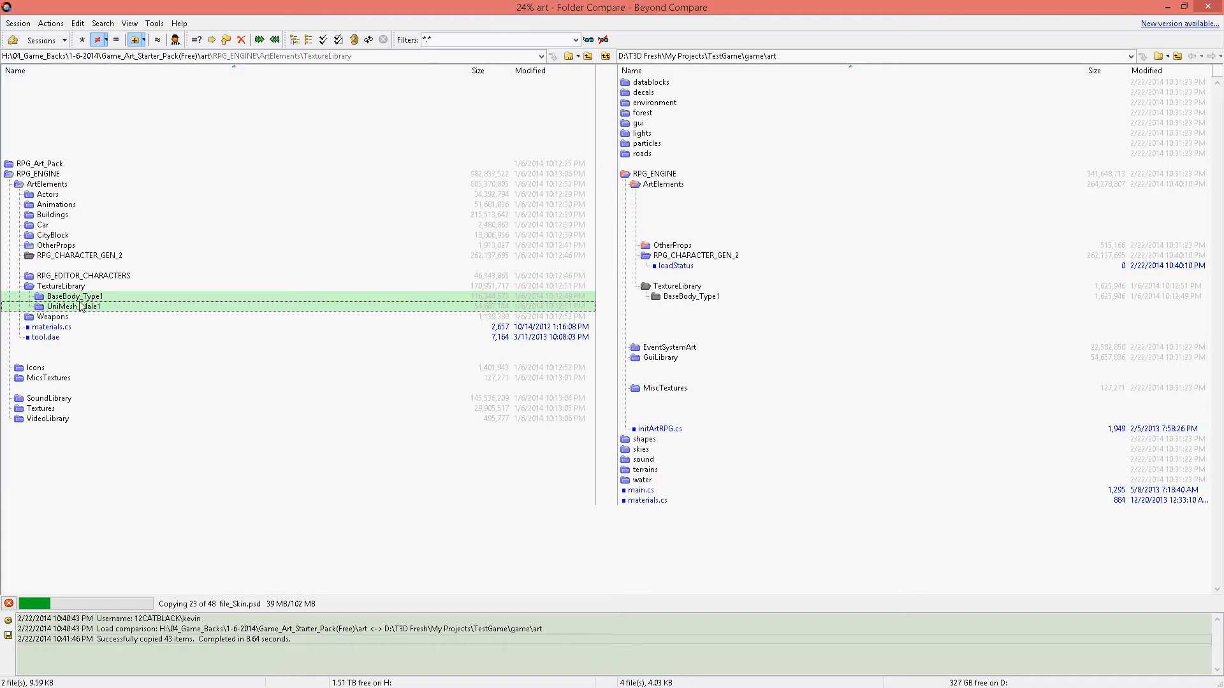
# Copy the starter pack's whole Animations folder under ArtElements to the TestGame side
pyautogui.click(46, 175)
pyautogui.click(72, 205)
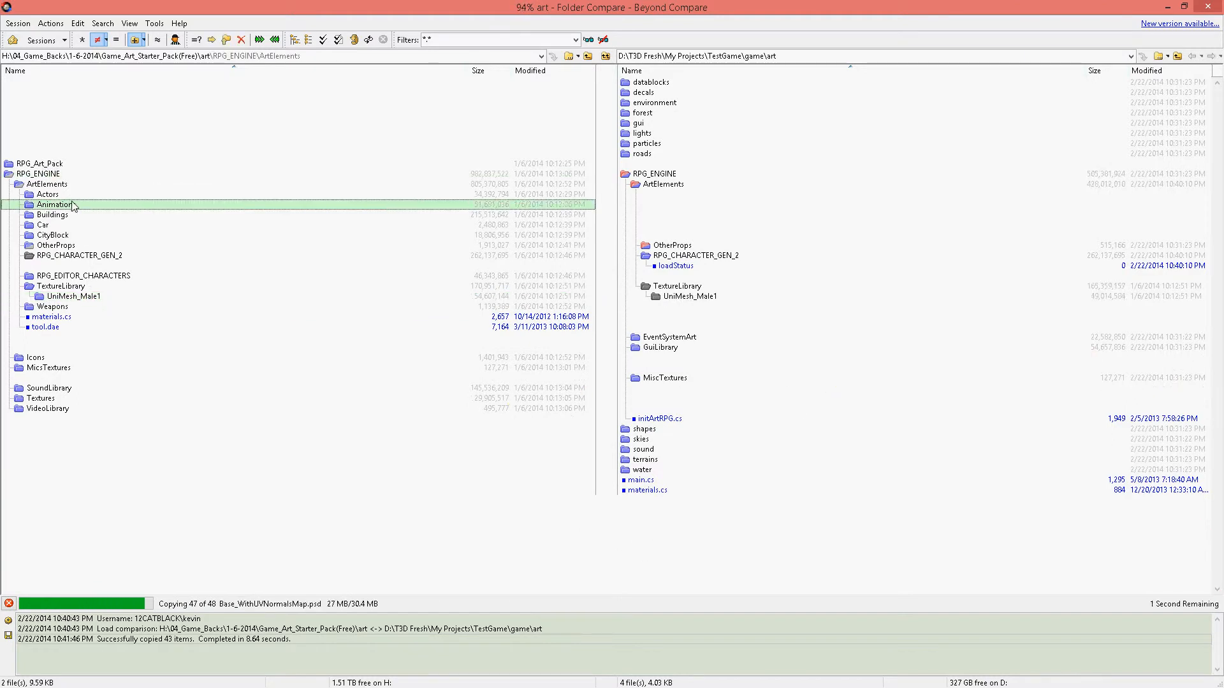
pyautogui.doubleClick(72, 202)
pyautogui.rightClick(84, 205)
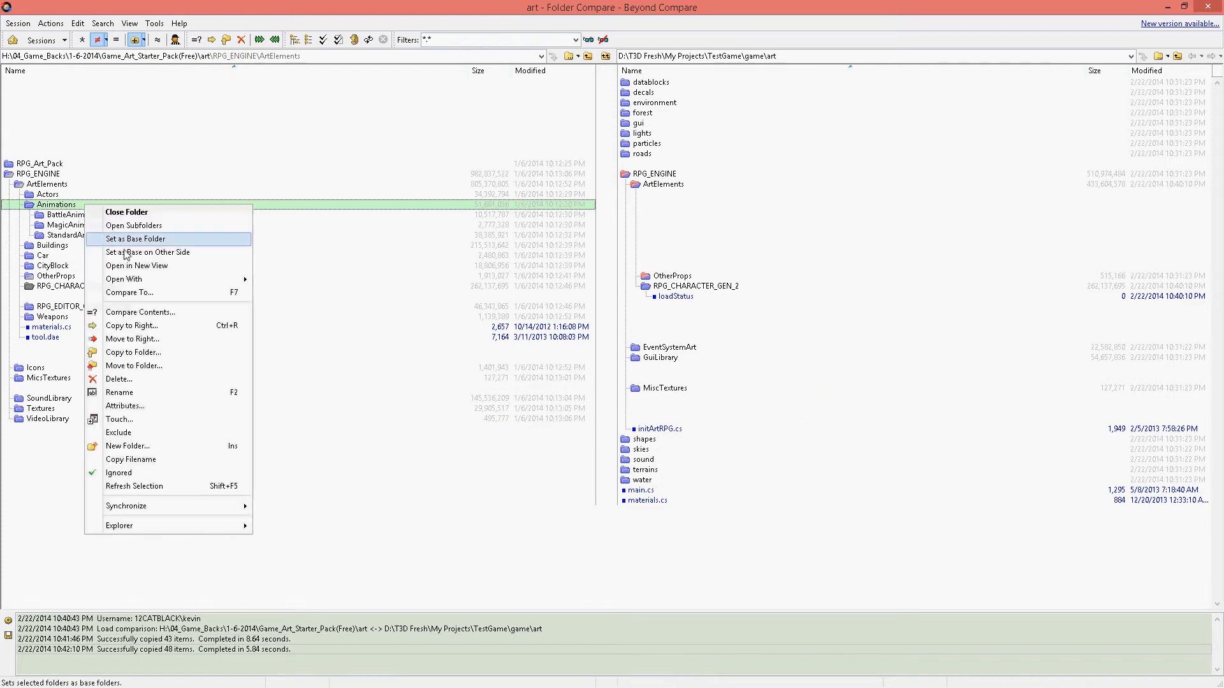
pyautogui.click(142, 327)
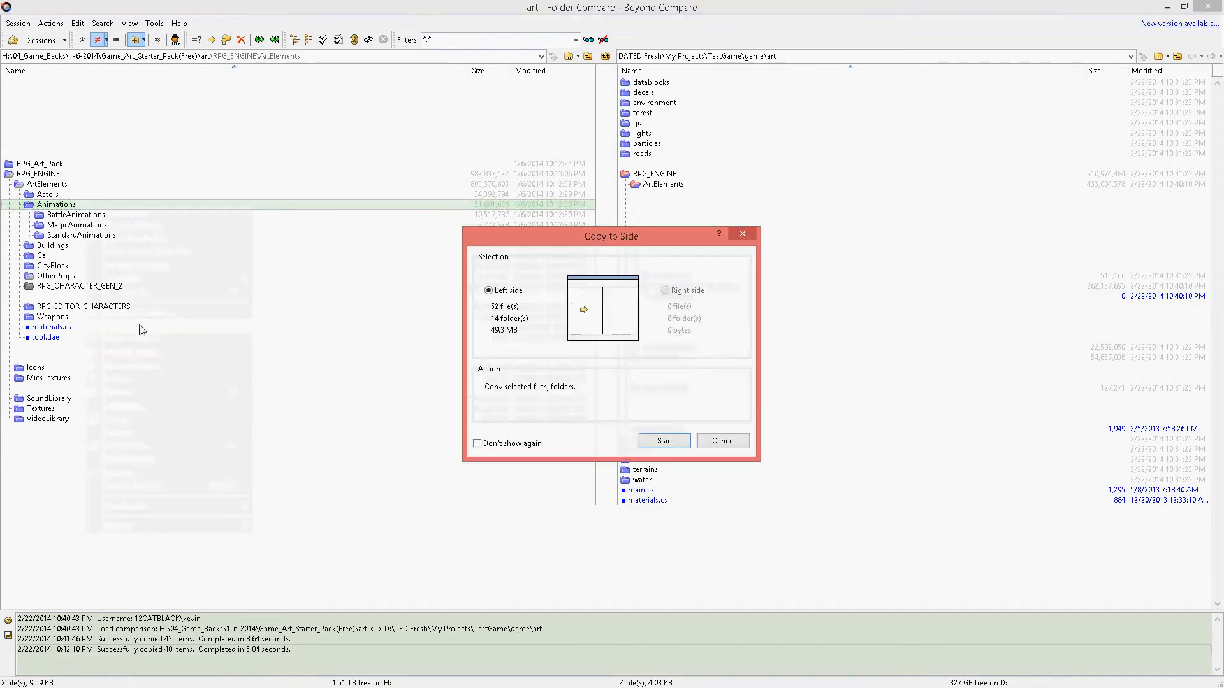
pyautogui.click(665, 441)
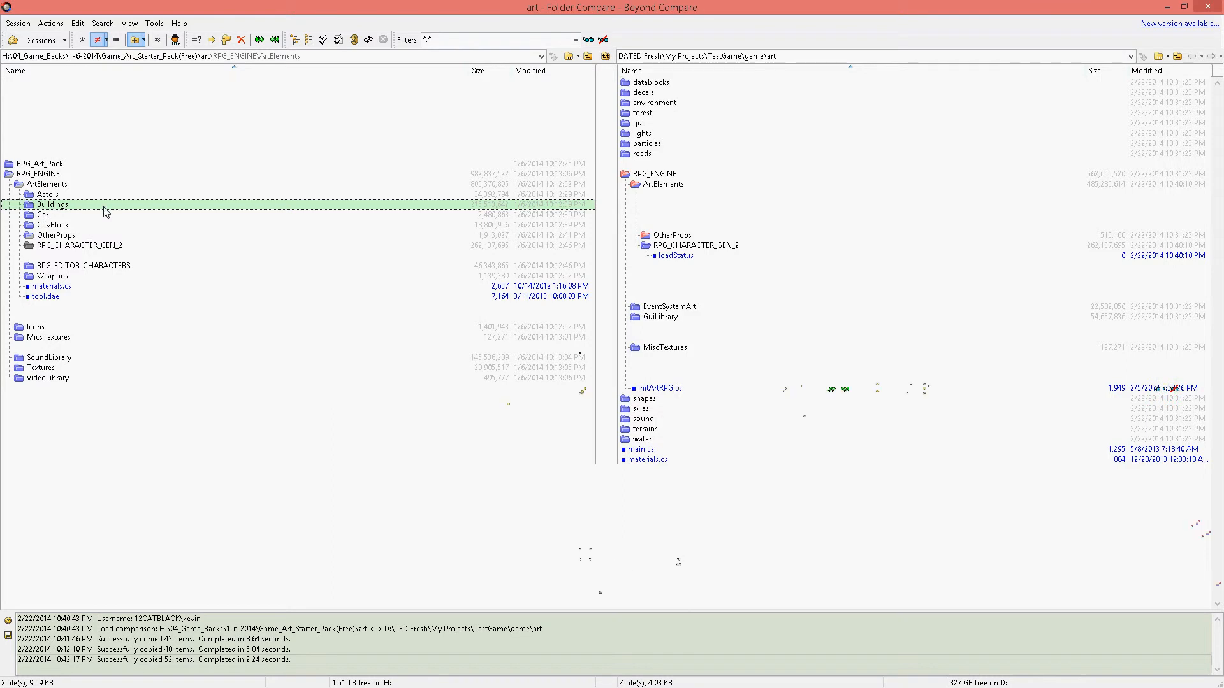
# Put the Beyond Compare window away and launch TestGame V2.exe from TestGame's game folder in File Explorer
pyautogui.click(112, 225)
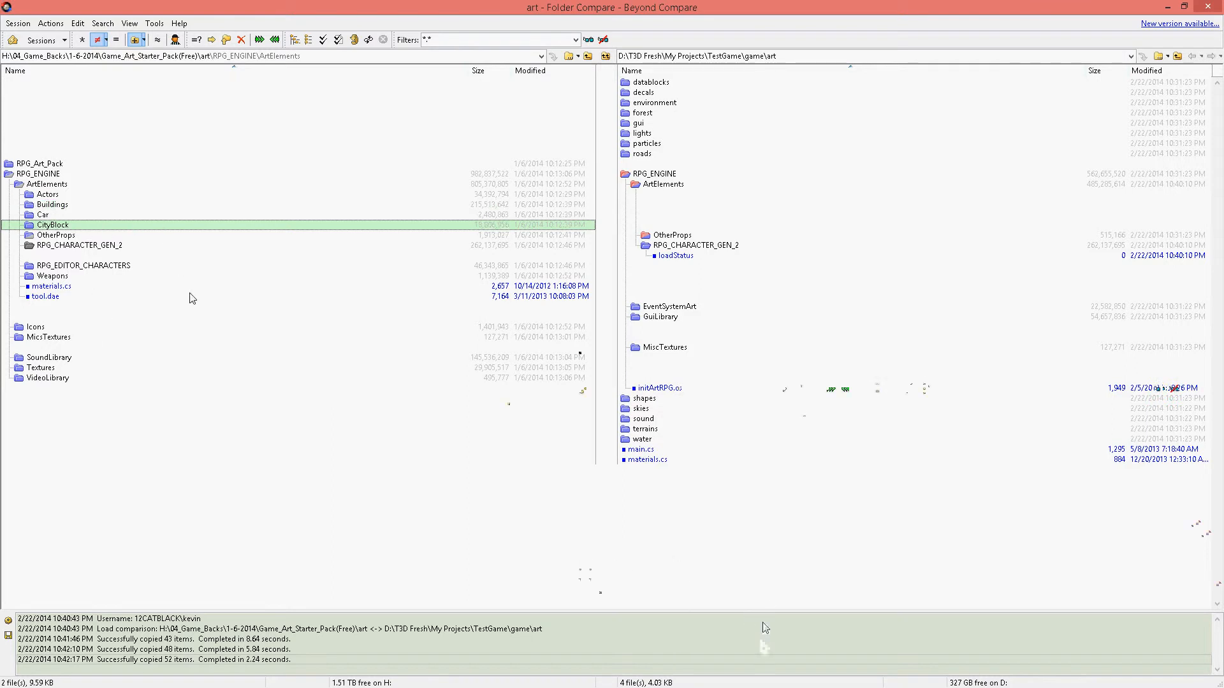
pyautogui.click(207, 277)
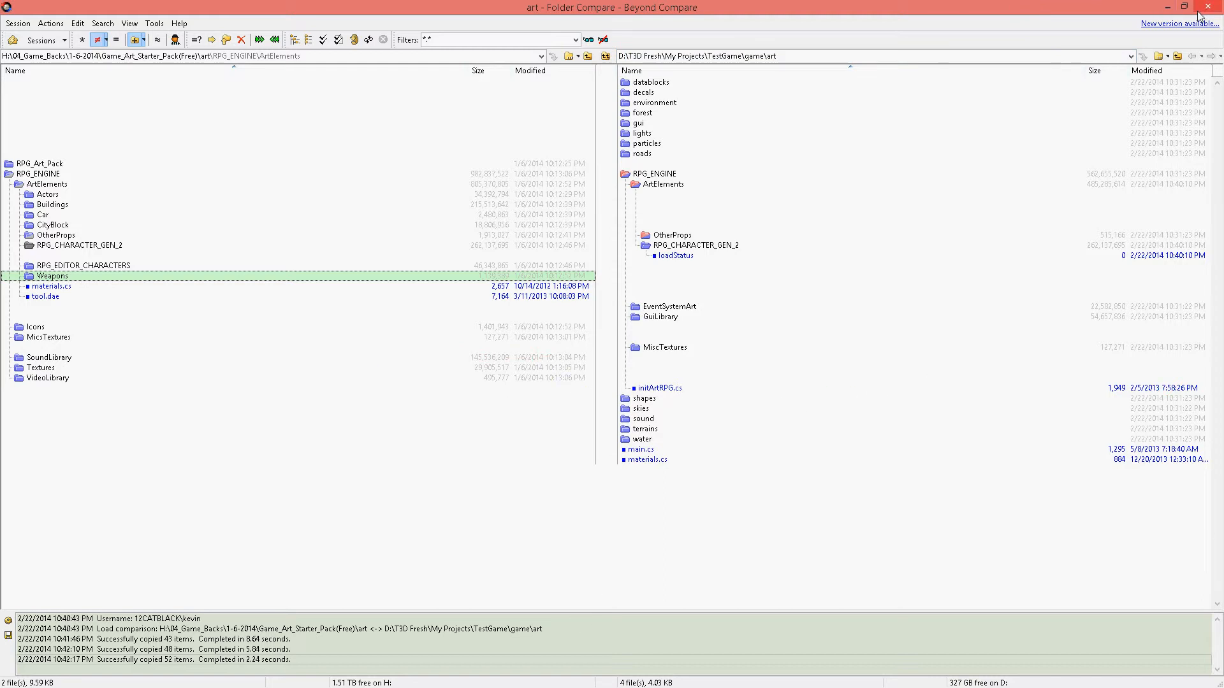
pyautogui.click(1169, 8)
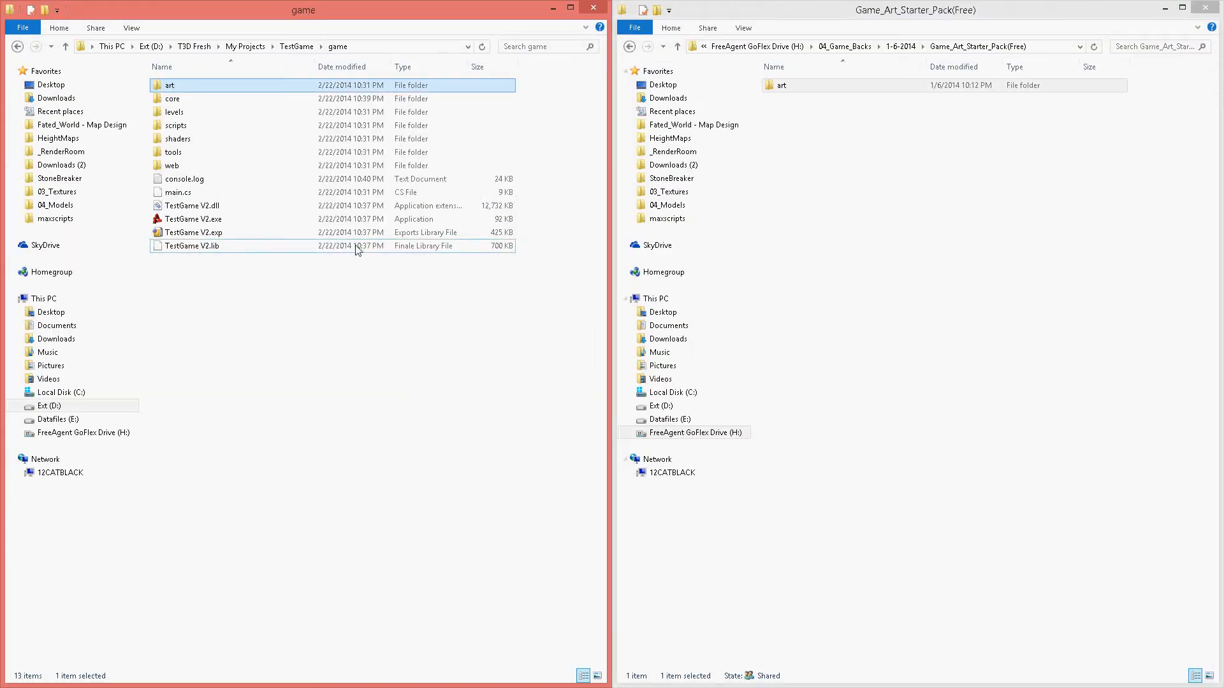
pyautogui.doubleClick(211, 220)
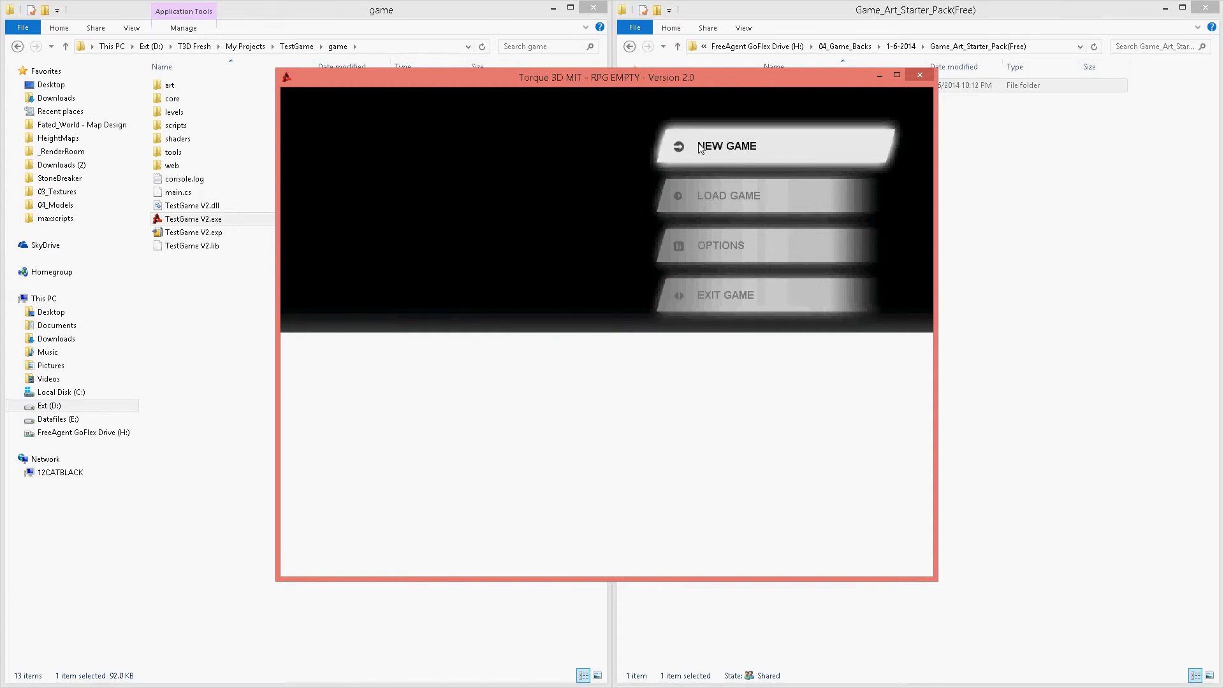
# Start a new game in Torque 3D and open the World Editor in a maximized window
pyautogui.click(701, 146)
pyautogui.click(612, 364)
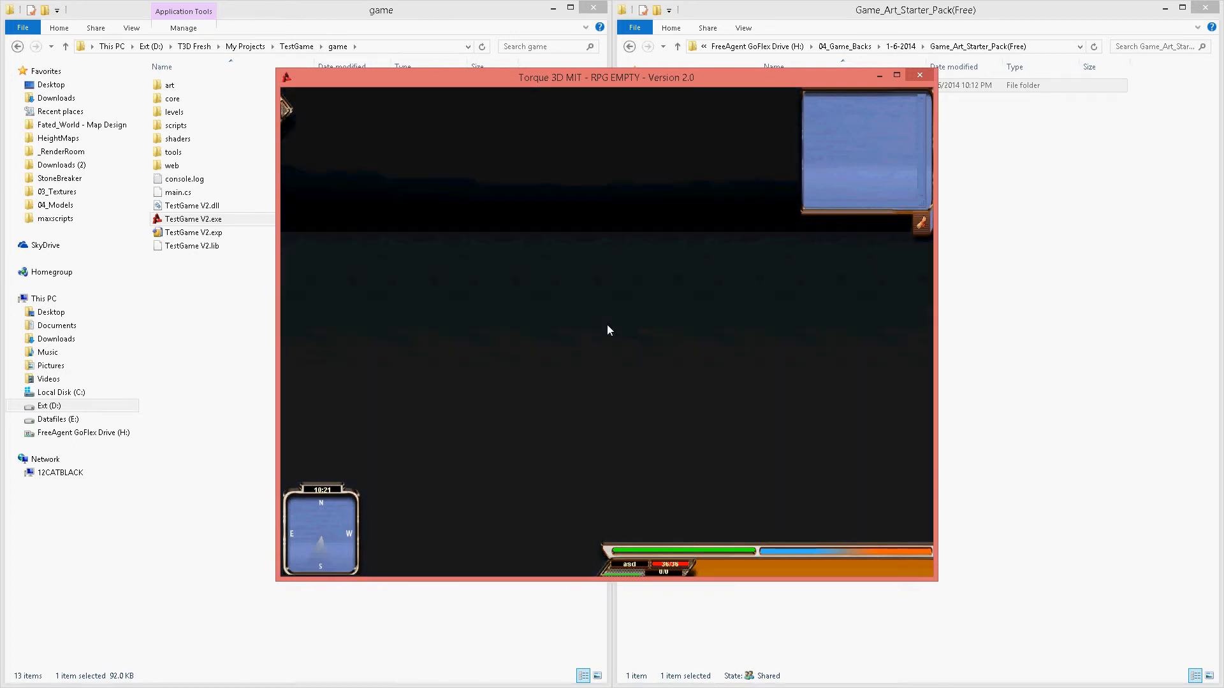
pyautogui.press('F11')
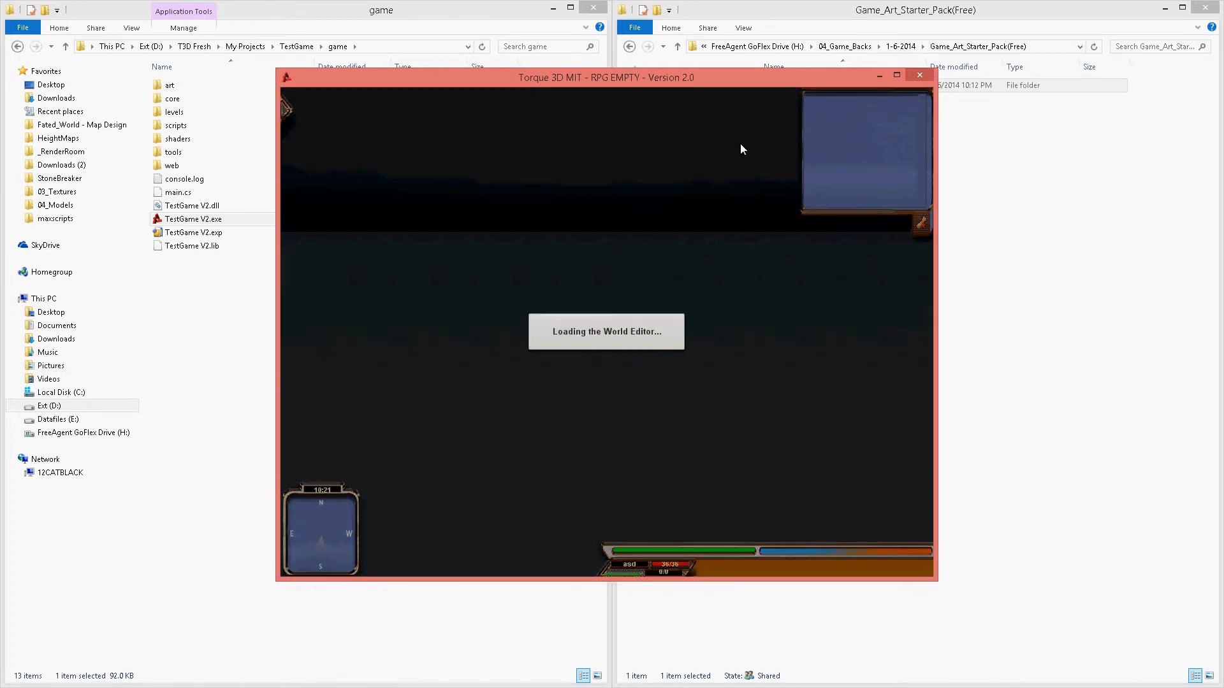
pyautogui.click(897, 78)
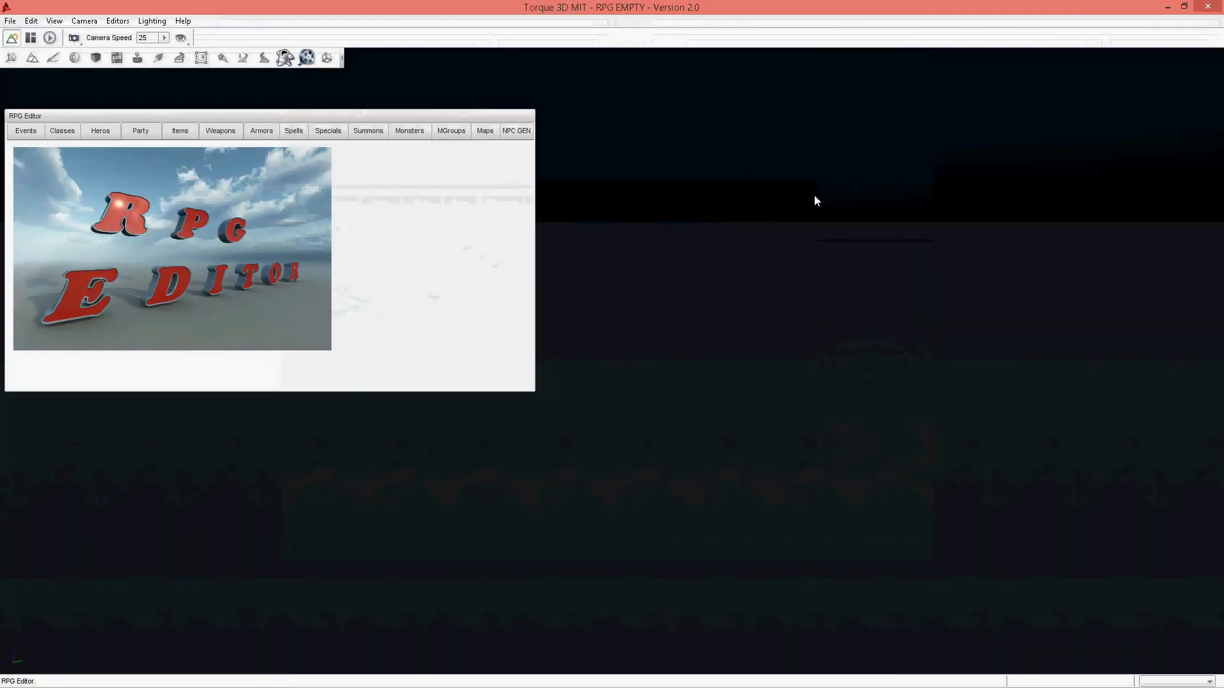
# Look into the RPG Editor's NPC Character Generator and Party Editor, cancelling out of each one
pyautogui.click(515, 127)
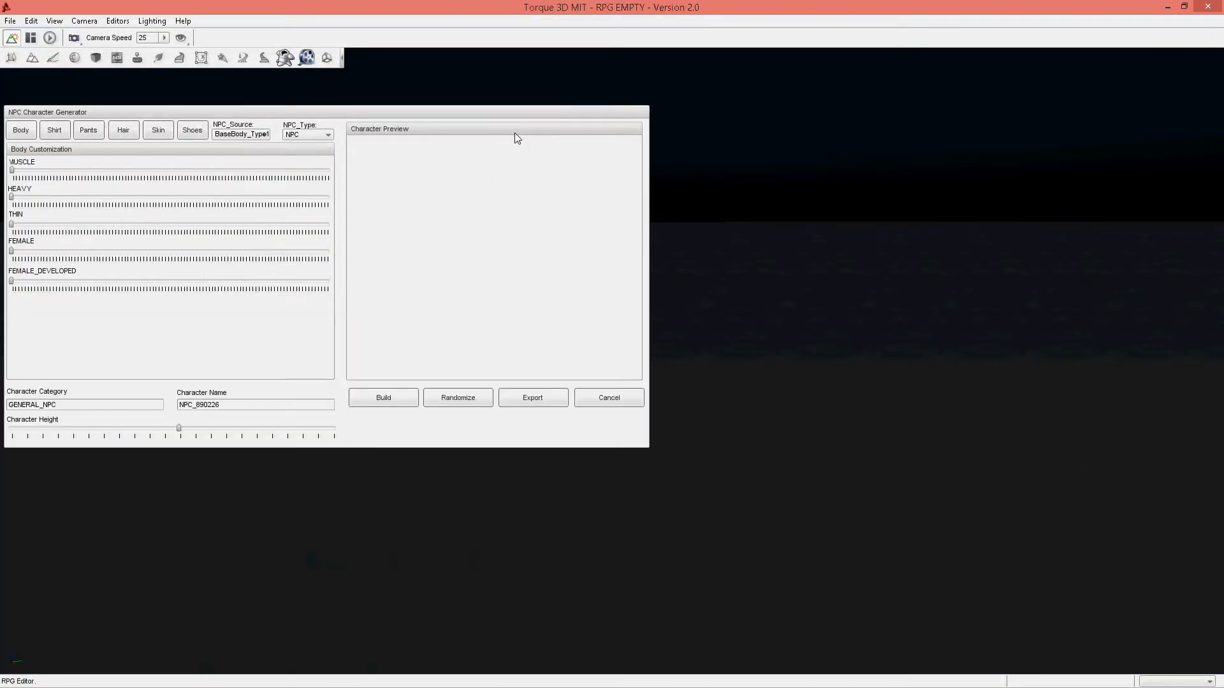
pyautogui.click(610, 399)
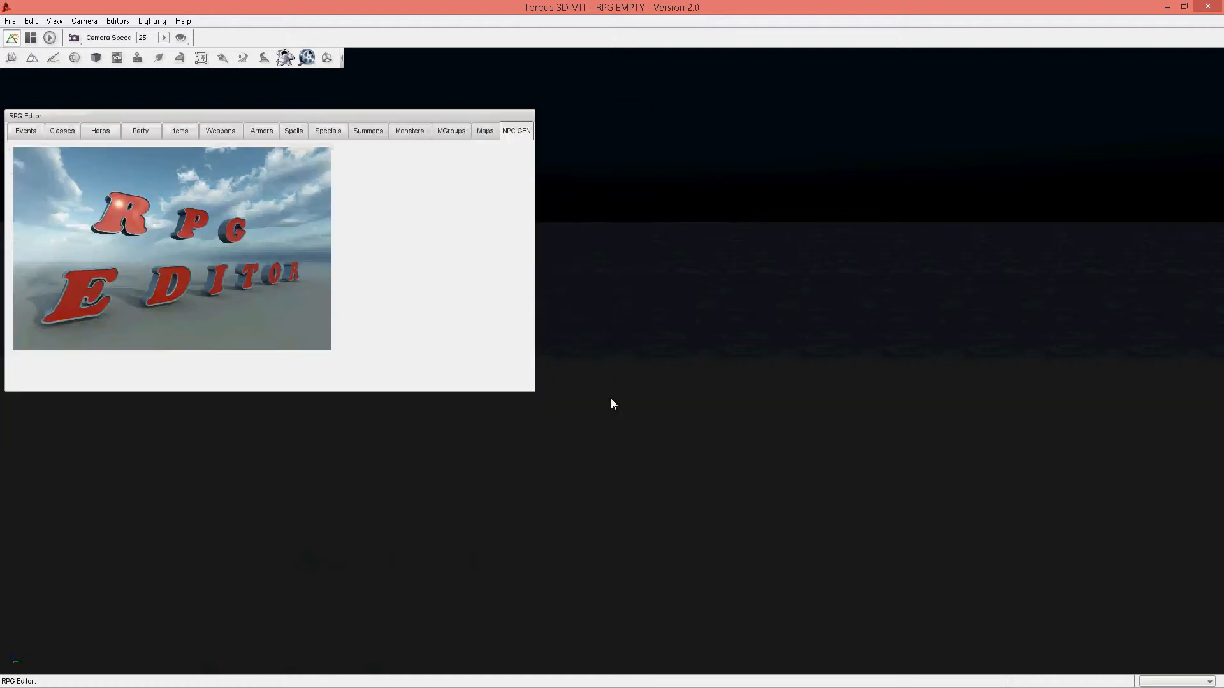
pyautogui.click(11, 58)
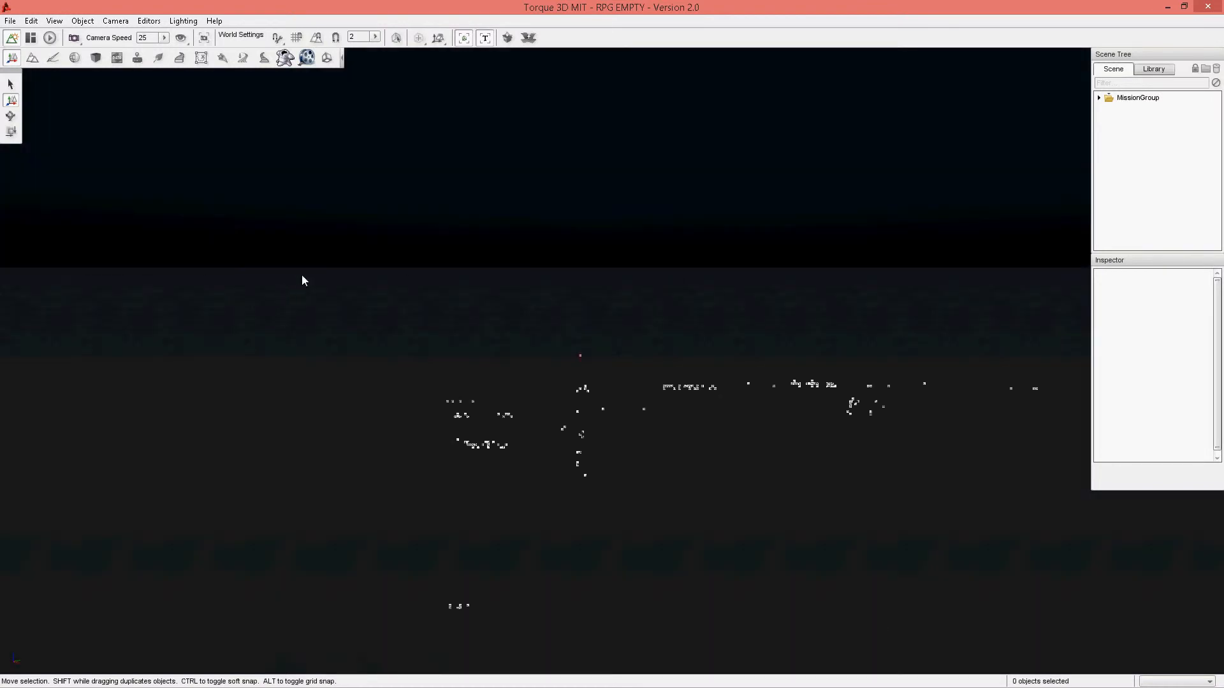
pyautogui.click(285, 58)
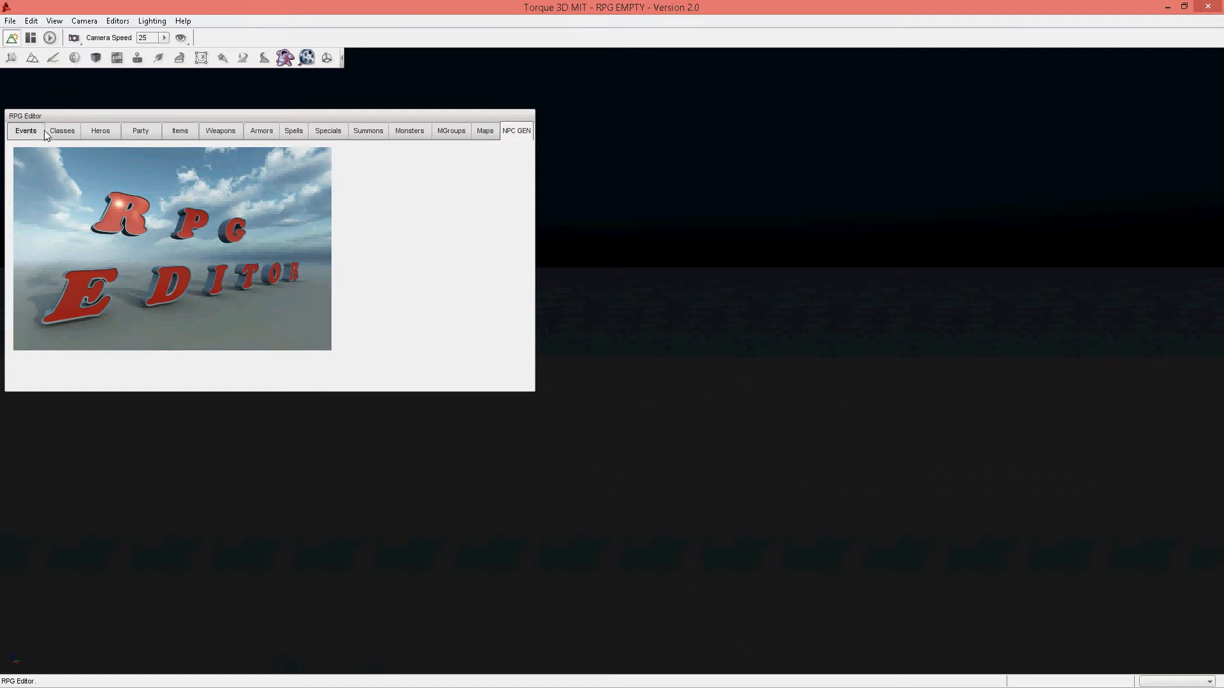
pyautogui.click(110, 133)
pyautogui.click(141, 132)
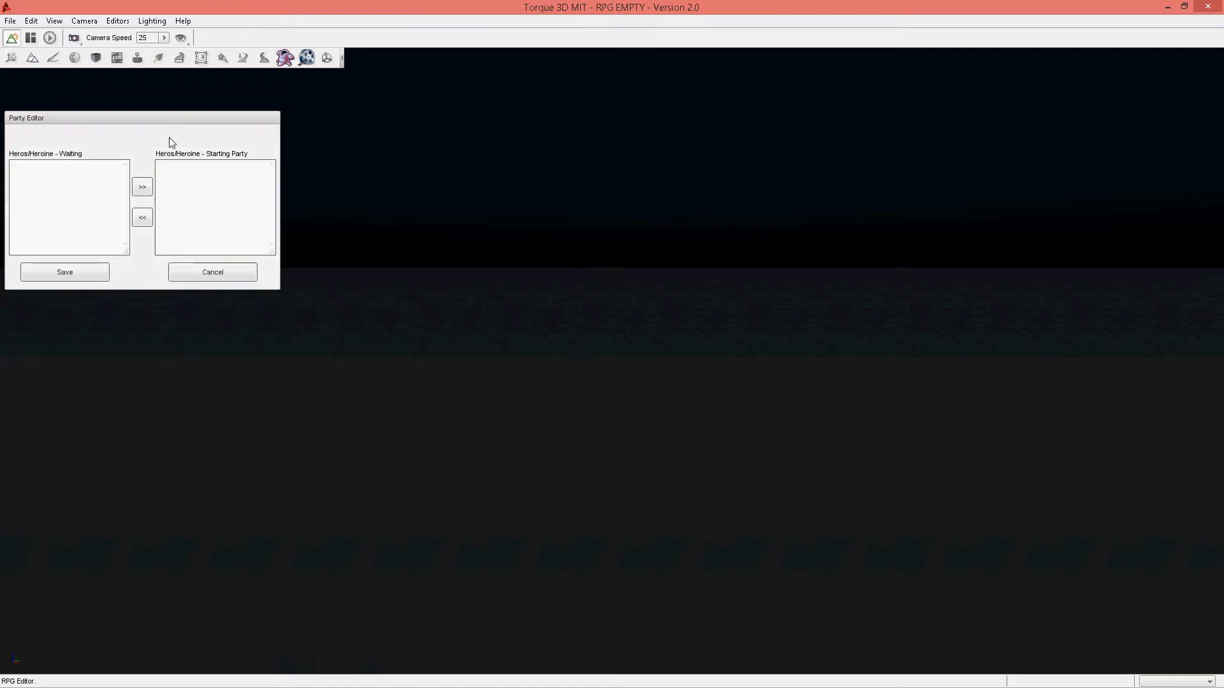
pyautogui.click(221, 276)
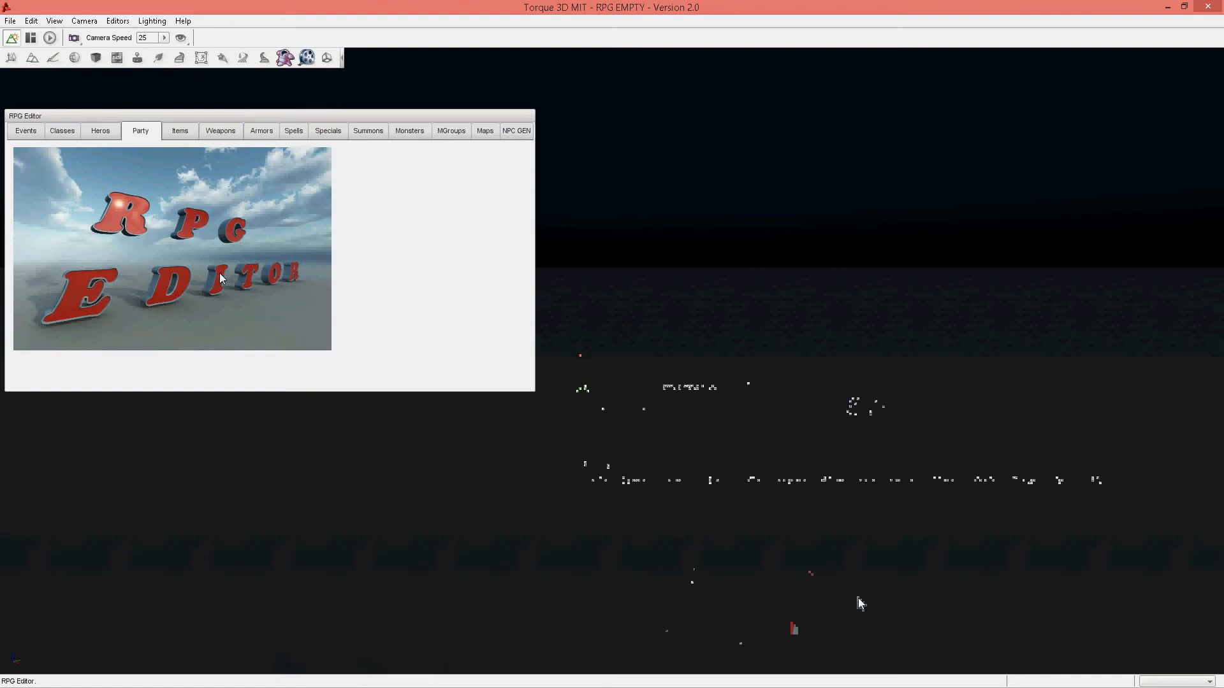
# Open the NPC Character Generator, set the NPC source to UniMesh_Male1 and generate a randomized character
pyautogui.click(517, 132)
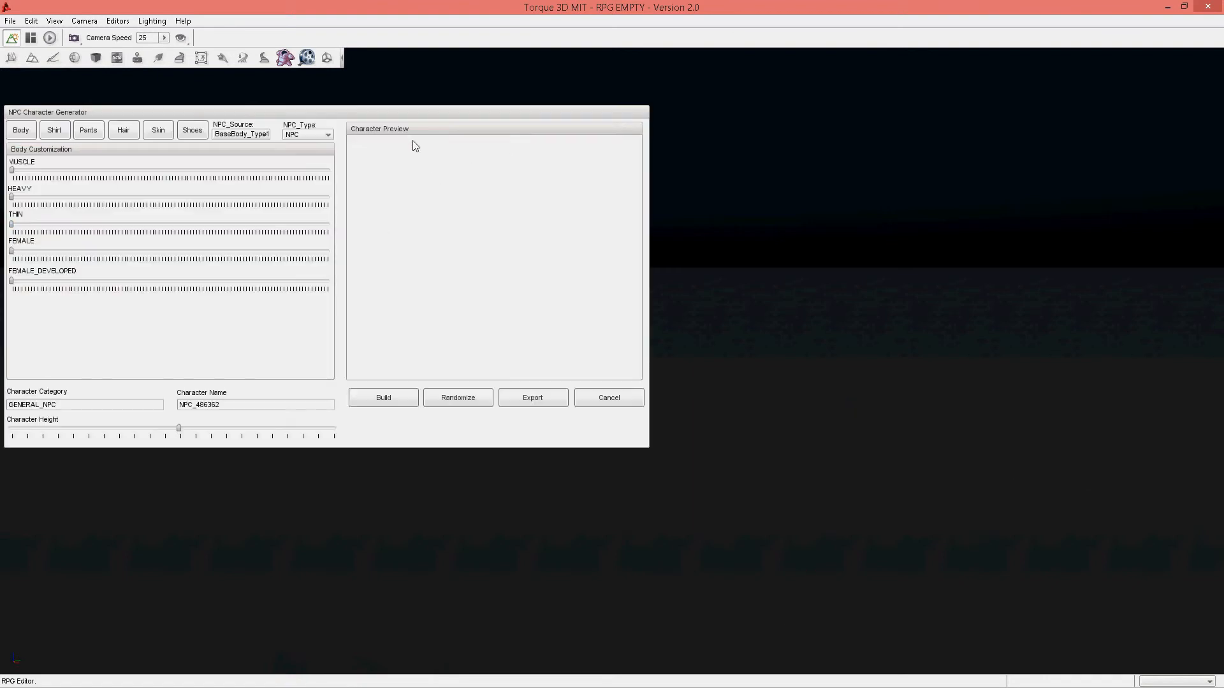
pyautogui.click(255, 136)
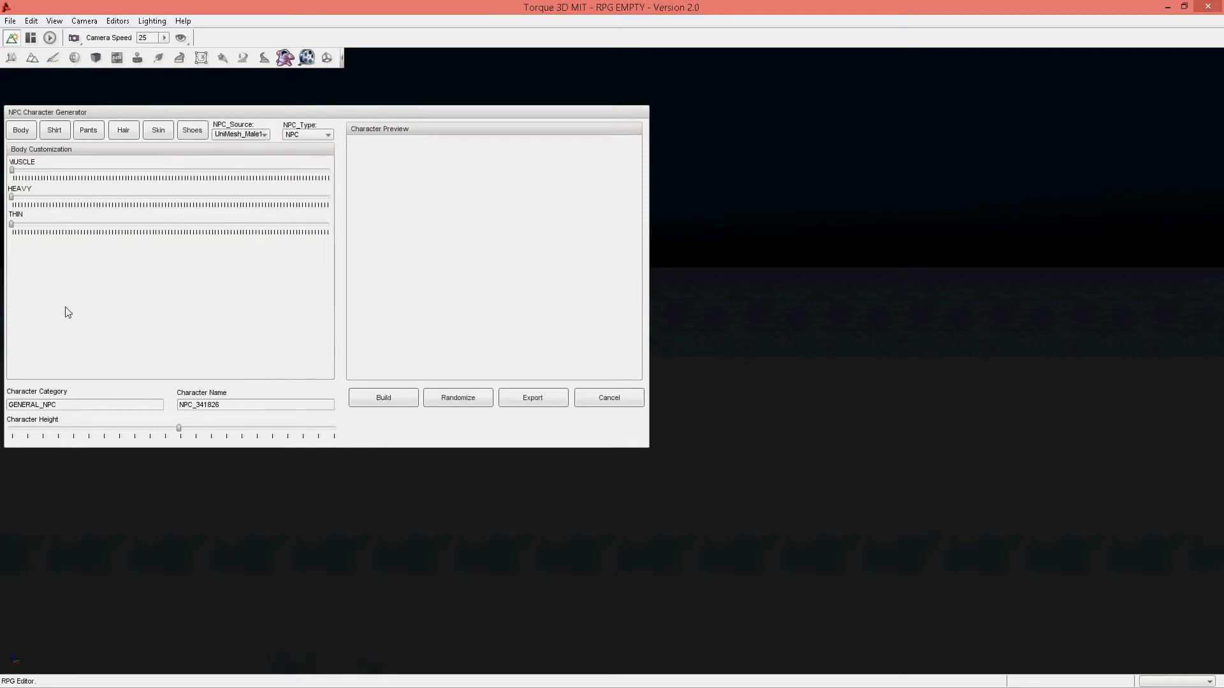
pyautogui.click(456, 395)
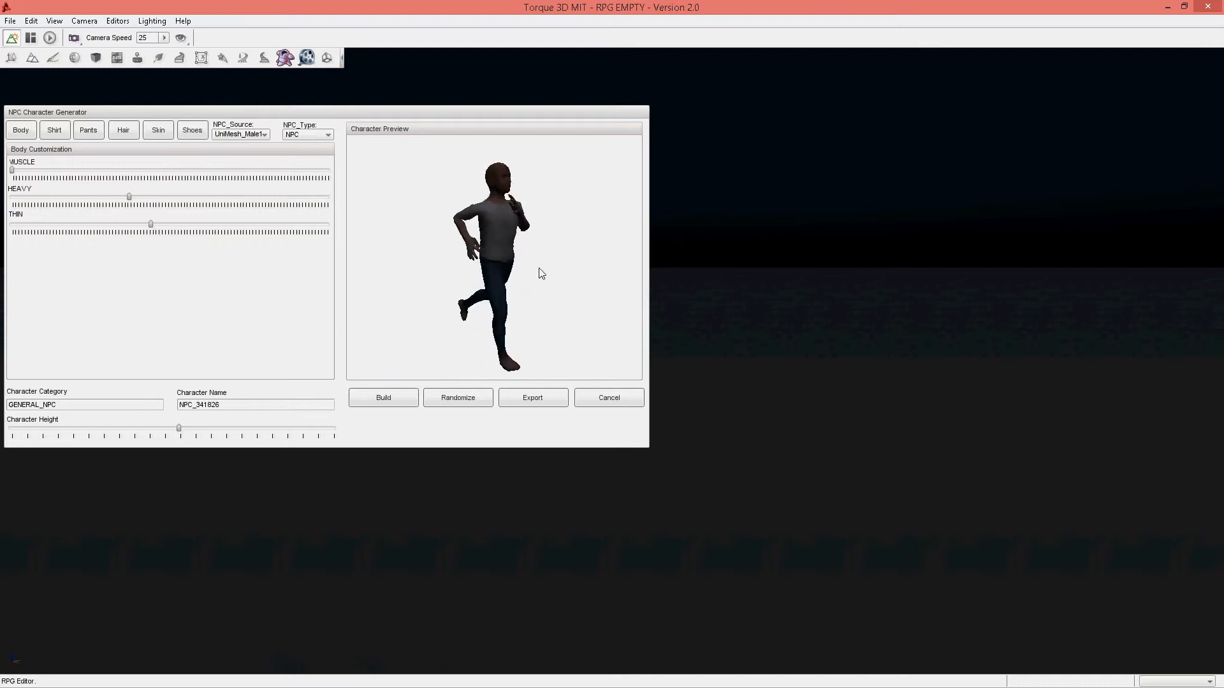
# Set the NPC source to BaseBody_Type1 and generate a randomized character
pyautogui.moveTo(524, 350); pyautogui.dragTo(557, 284, button='right')
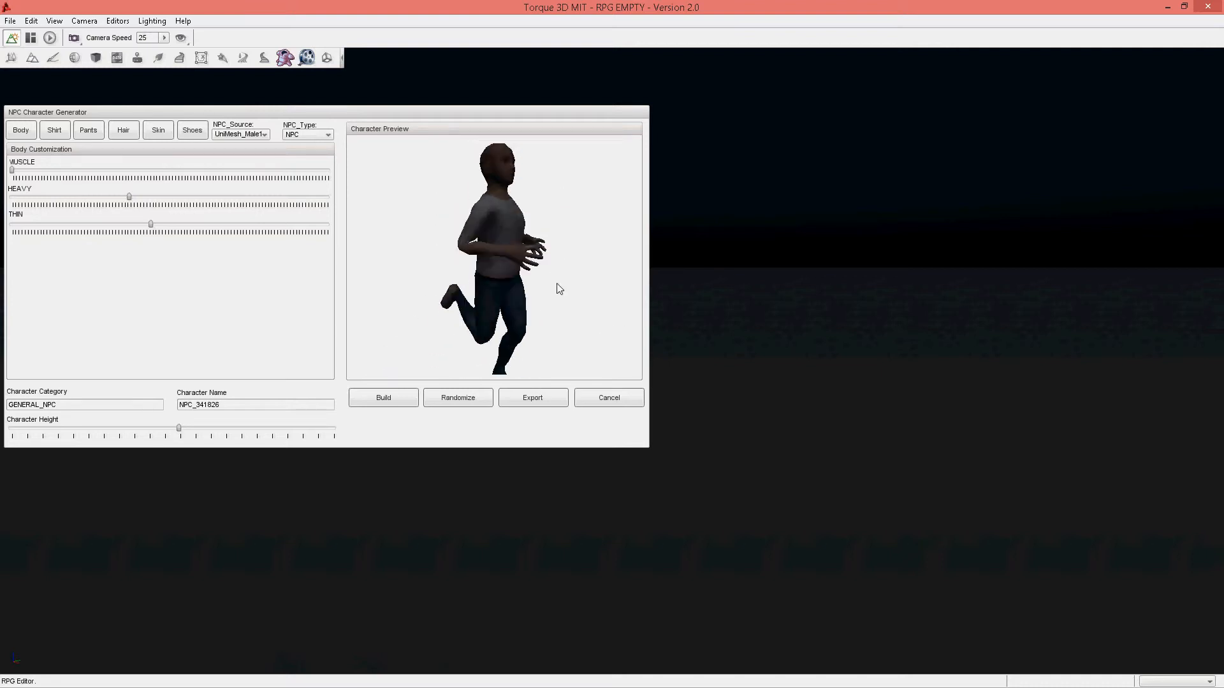
pyautogui.moveTo(557, 285); pyautogui.dragTo(540, 304)
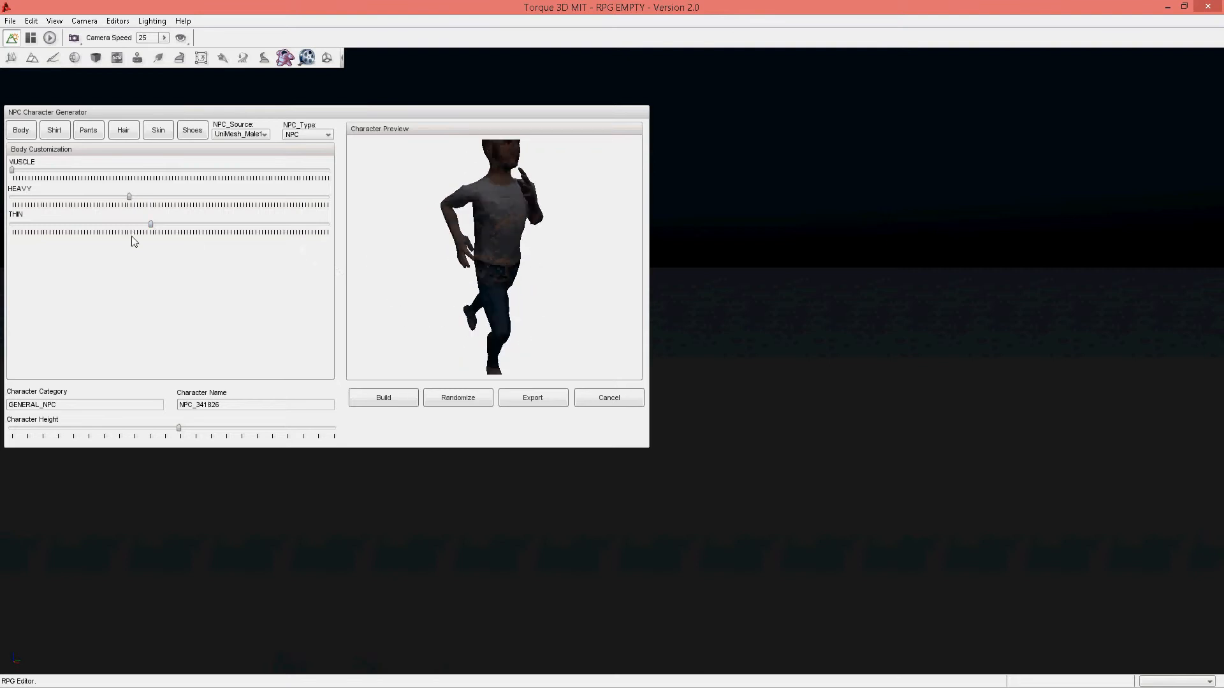
pyautogui.click(242, 134)
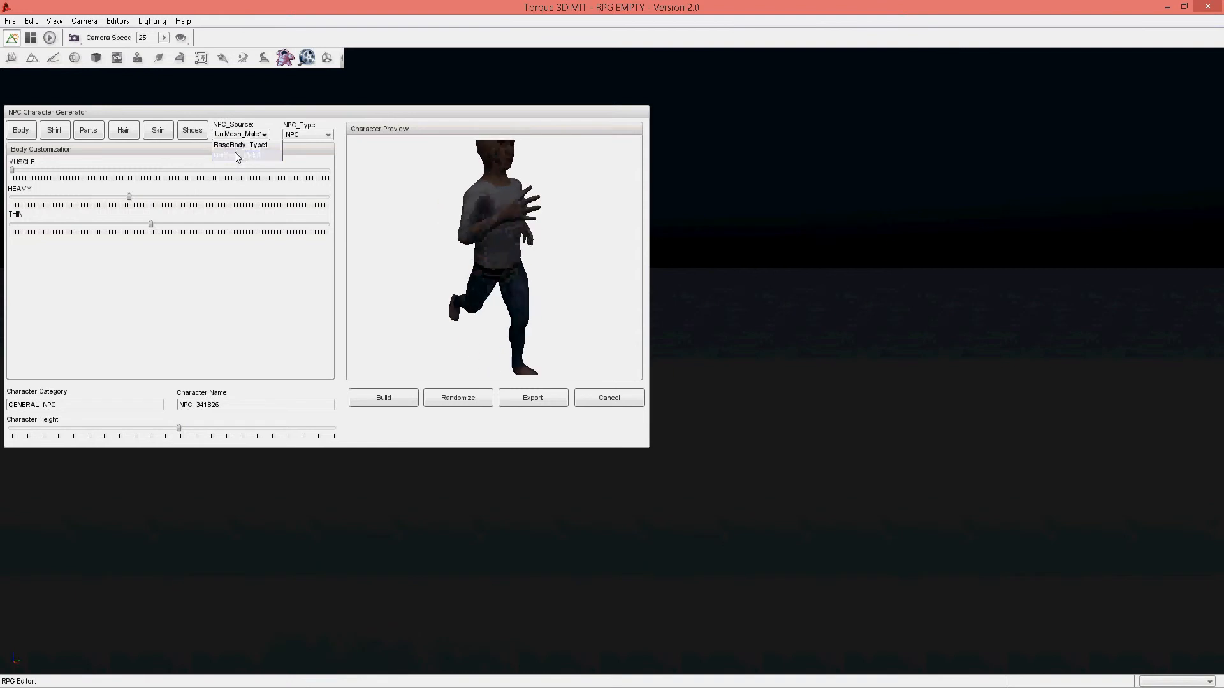
pyautogui.click(237, 146)
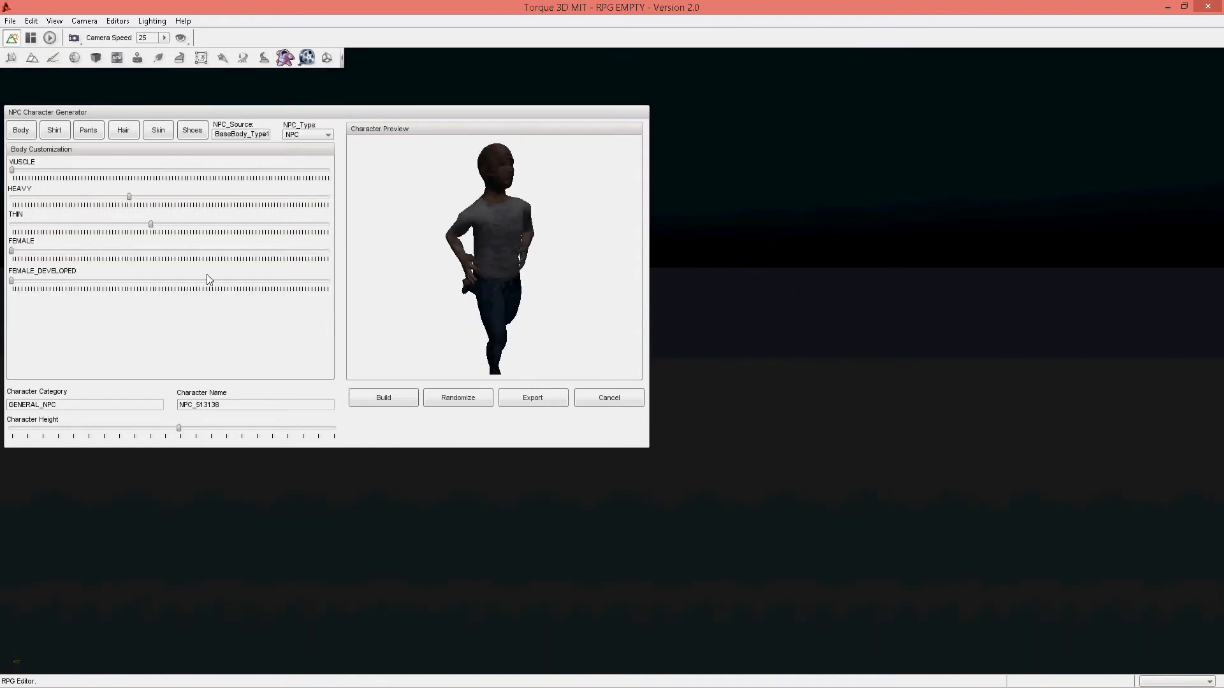
pyautogui.click(443, 391)
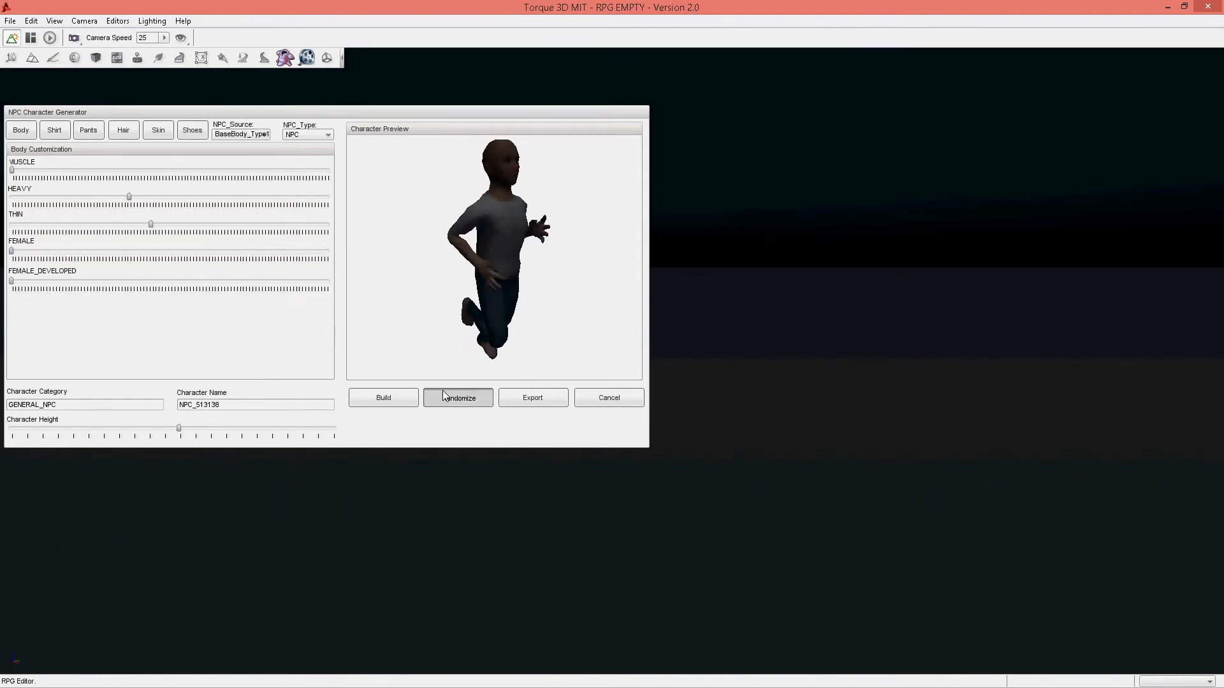
pyautogui.click(444, 396)
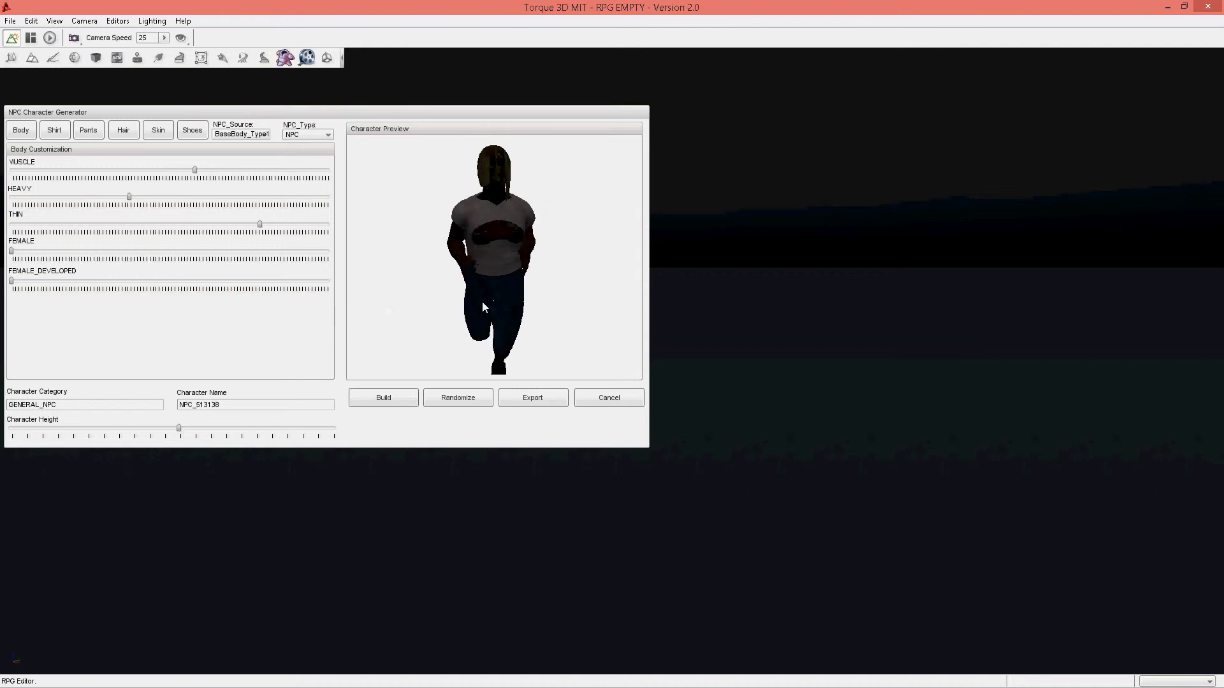
# Examine the randomized character in the preview from the front, from behind and up close
pyautogui.moveTo(482, 302); pyautogui.dragTo(571, 301)
pyautogui.moveTo(536, 286)
pyautogui.mouseDown(button='right')
pyautogui.moveTo(537, 227)
pyautogui.moveTo(551, 269)
pyautogui.mouseUp(button='right')
pyautogui.moveTo(551, 269); pyautogui.dragTo(867, 237)
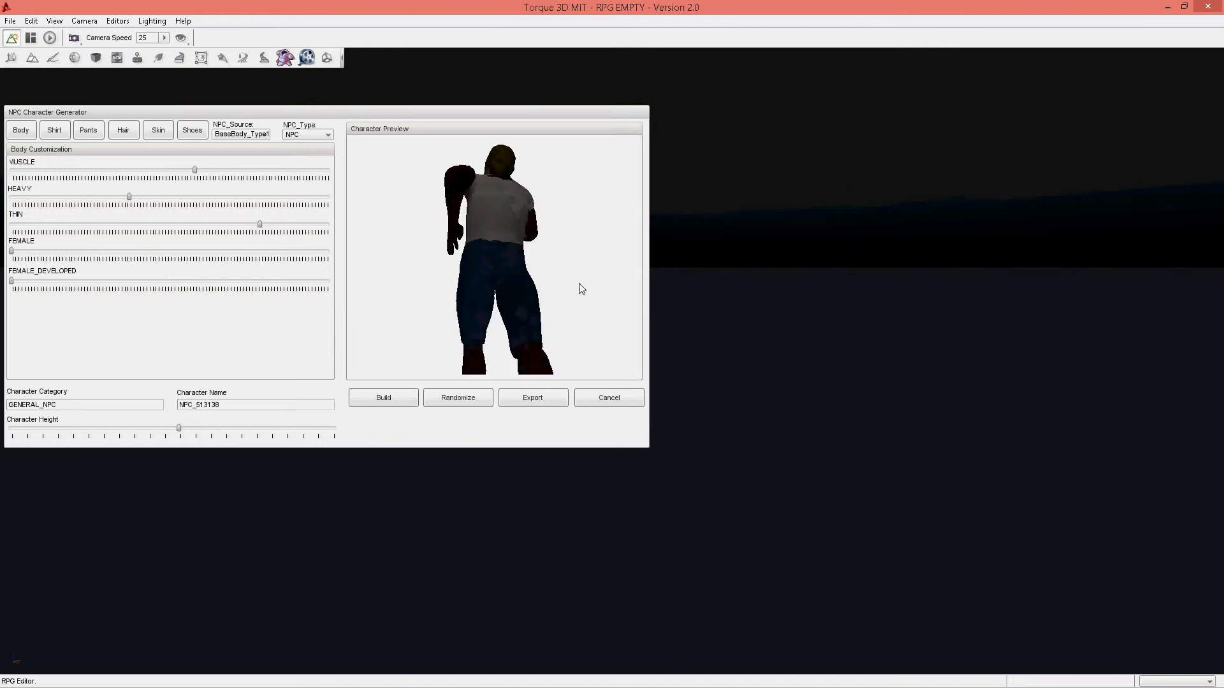
pyautogui.moveTo(579, 284); pyautogui.dragTo(570, 239, button='right')
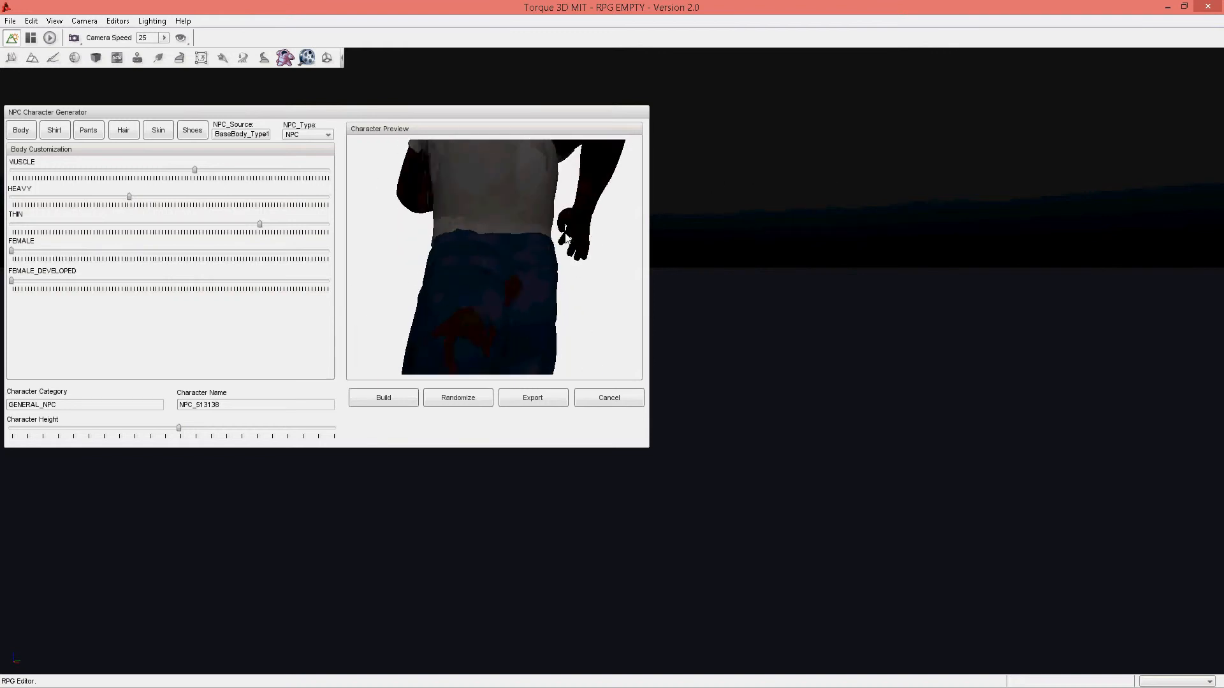
pyautogui.moveTo(566, 234)
pyautogui.mouseDown()
pyautogui.moveTo(642, 271)
pyautogui.moveTo(668, 257)
pyautogui.moveTo(548, 233)
pyautogui.mouseUp()
pyautogui.moveTo(548, 234); pyautogui.dragTo(566, 284, button='right')
pyautogui.moveTo(560, 229); pyautogui.dragTo(748, 309)
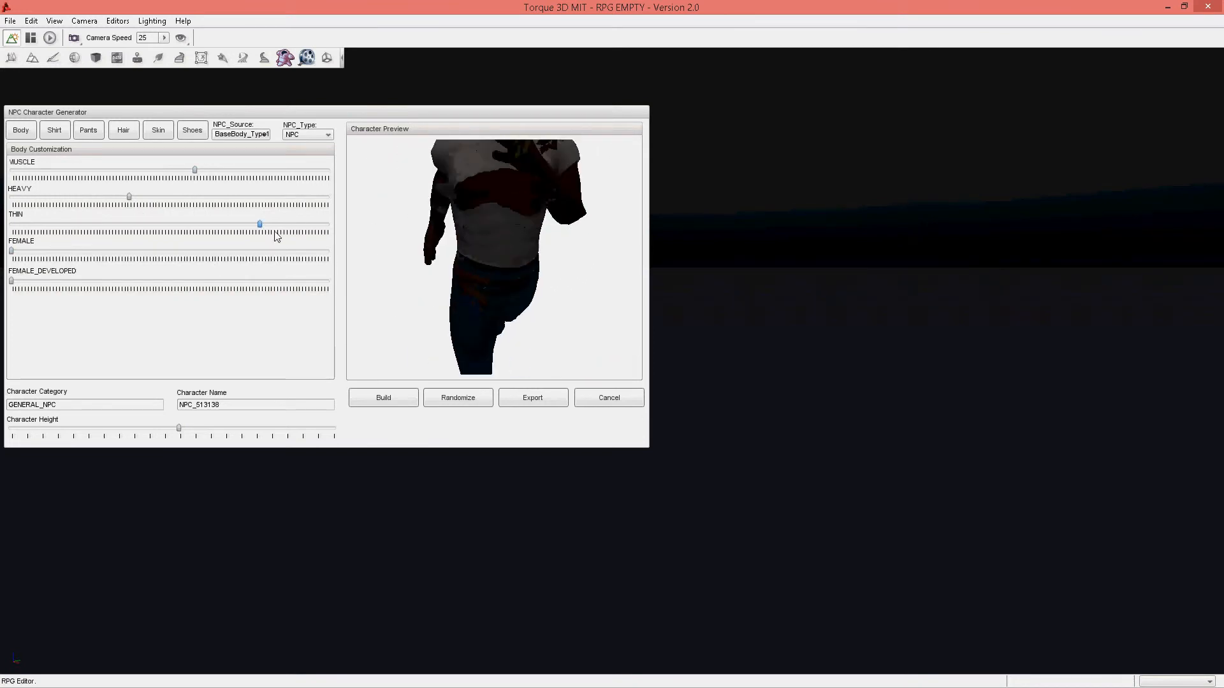
# Set the body's Thin and Heavy to their minimum and Muscle to its maximum, and build the character
pyautogui.moveTo(258, 224); pyautogui.dragTo(12, 224)
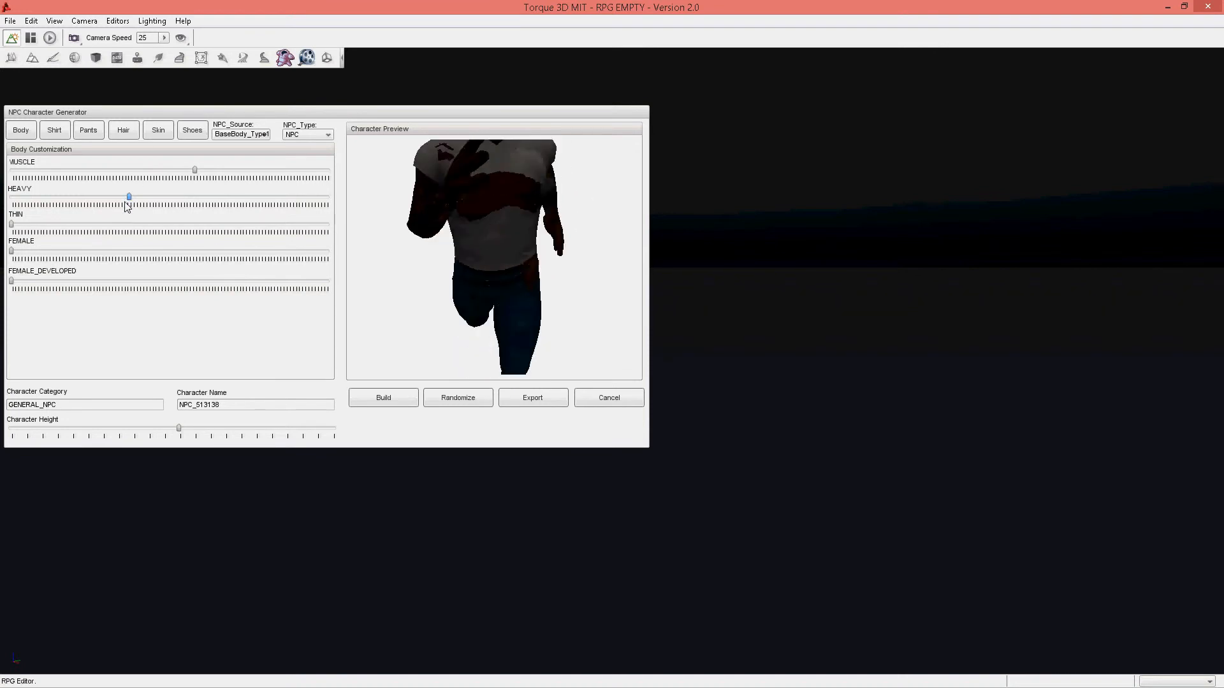
pyautogui.moveTo(129, 197); pyautogui.dragTo(12, 197)
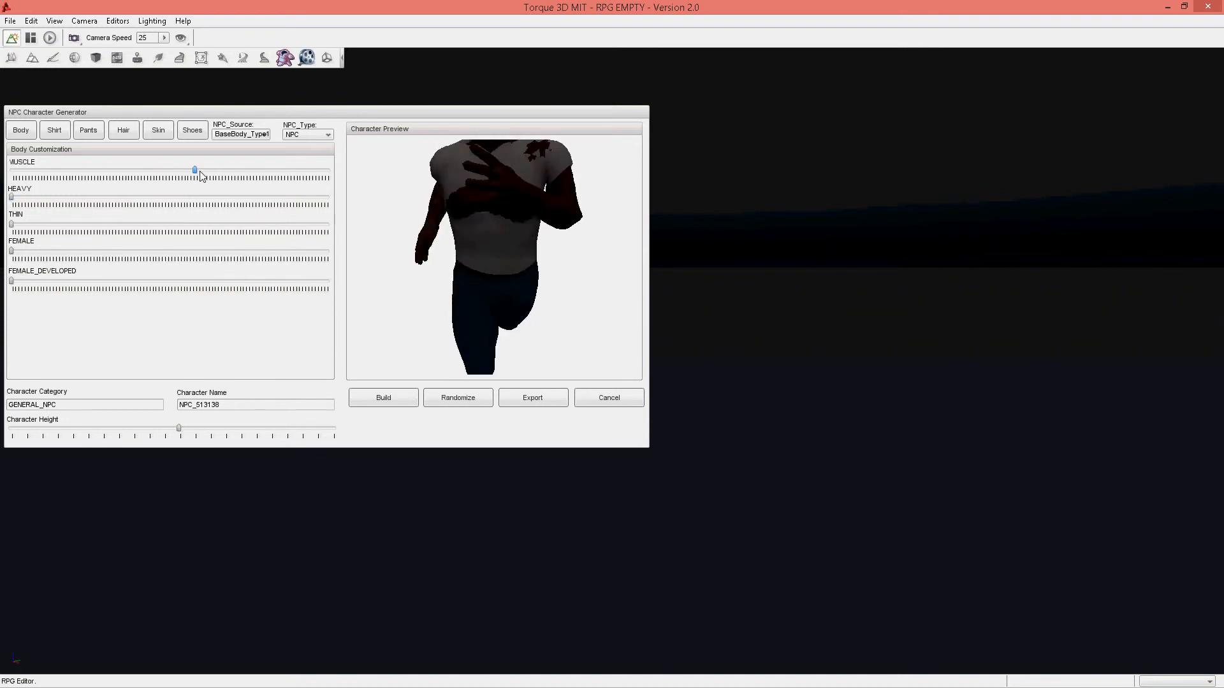
pyautogui.moveTo(198, 171); pyautogui.dragTo(326, 171)
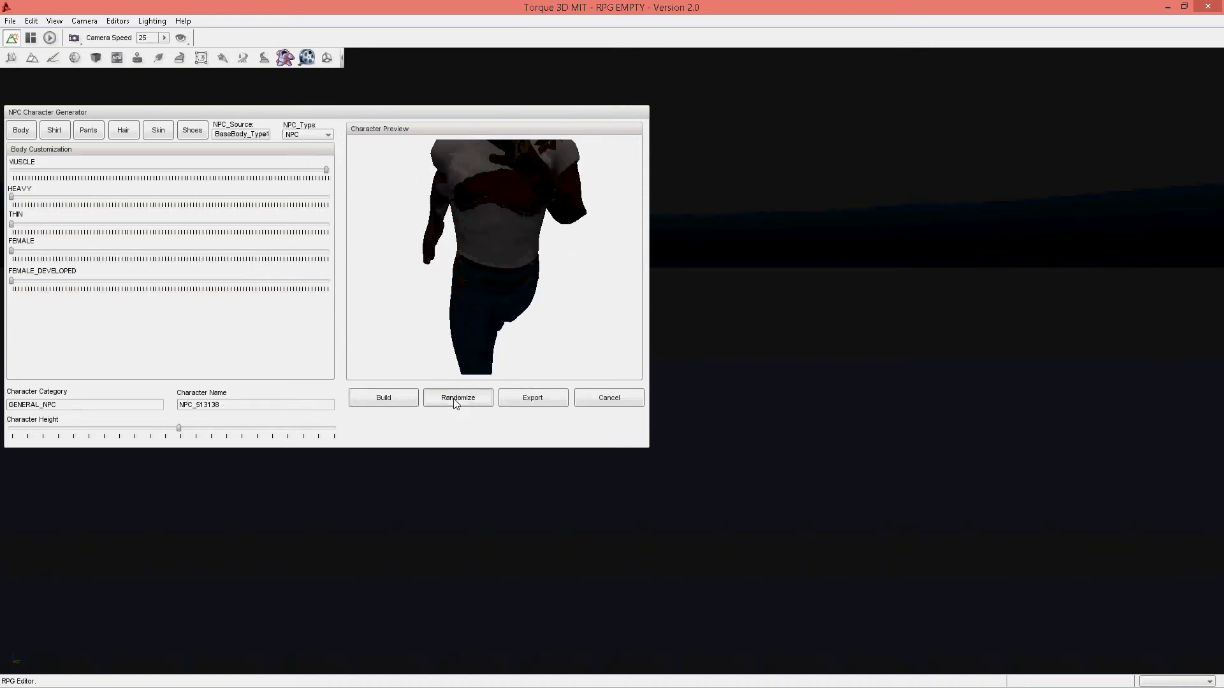
pyautogui.click(388, 400)
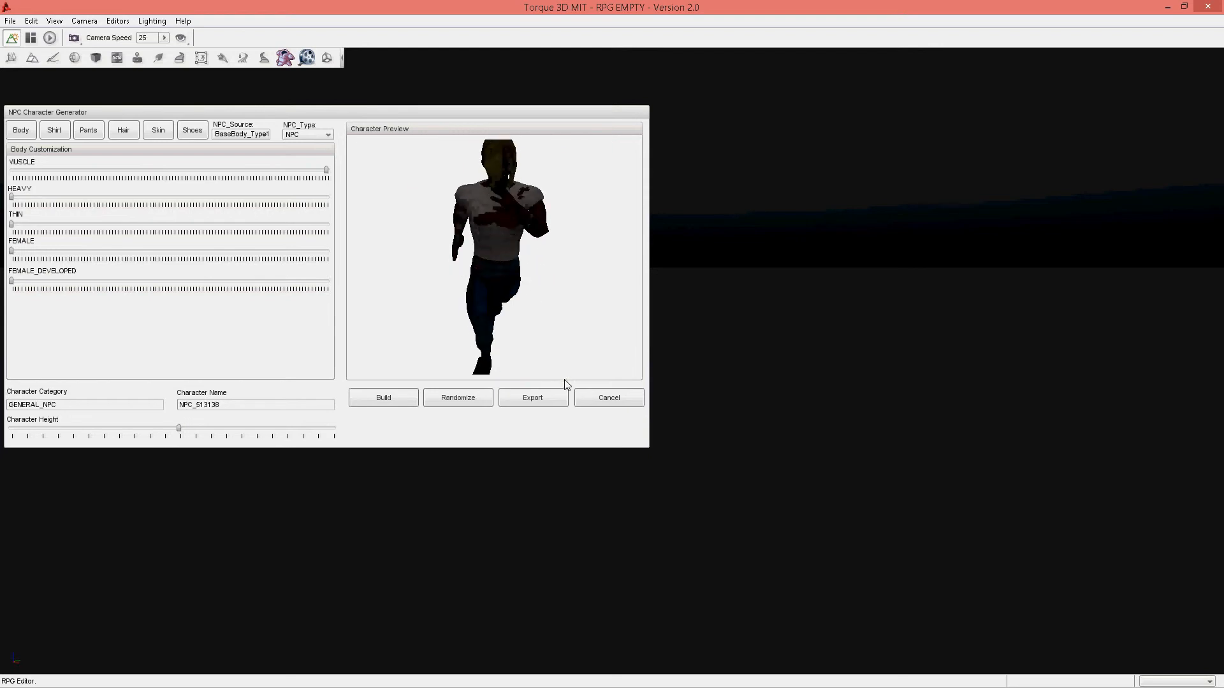
# Rebuild the character without hair from the hair customization and return to the body customization
pyautogui.click(124, 133)
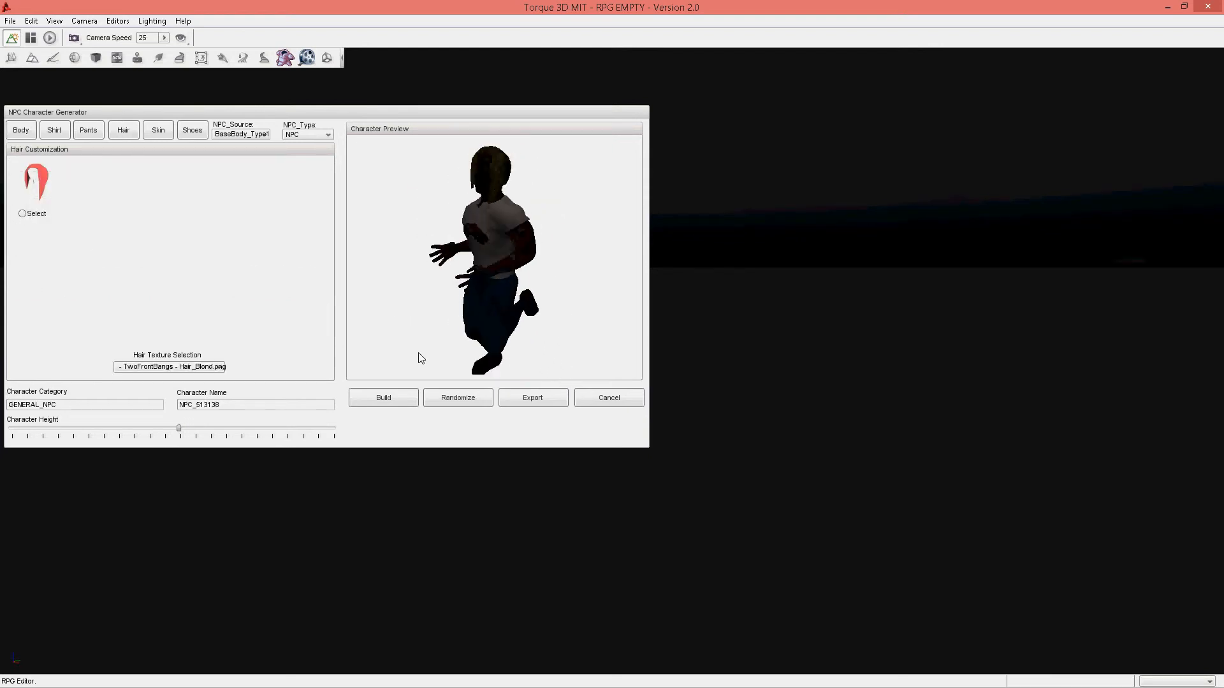
pyautogui.click(400, 401)
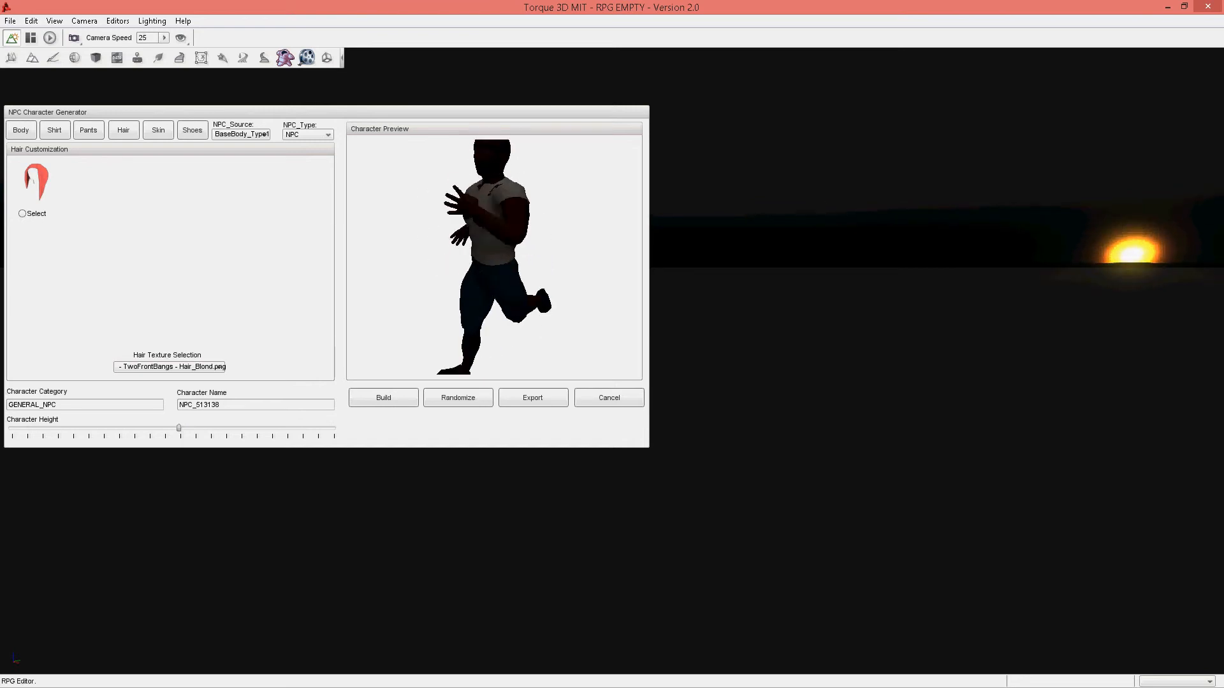
pyautogui.click(17, 133)
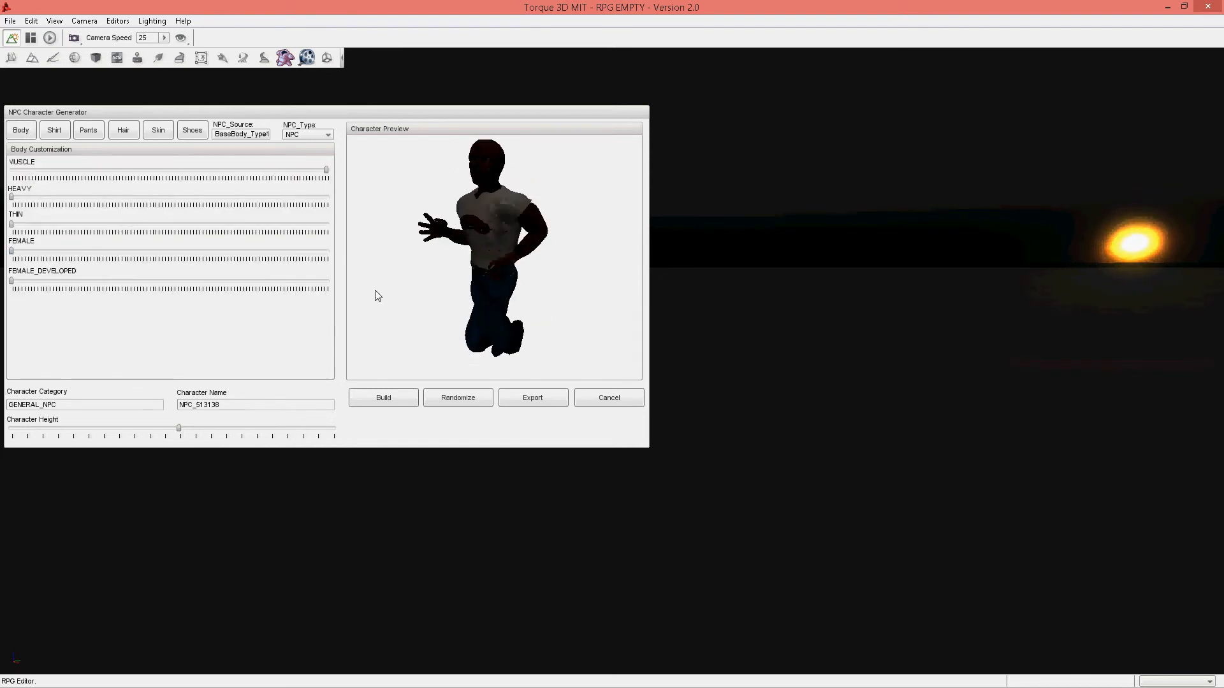
# Change the NPC source to UniMesh_Male1 and build the character
pyautogui.click(241, 135)
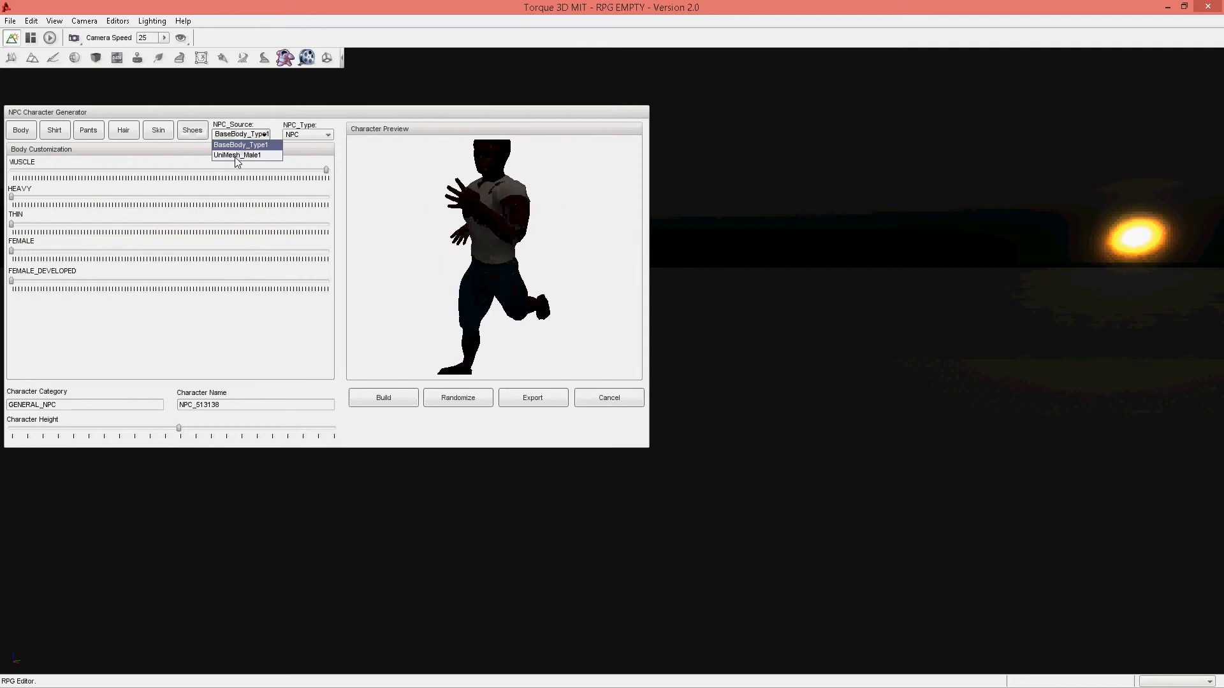
pyautogui.click(236, 155)
pyautogui.click(400, 398)
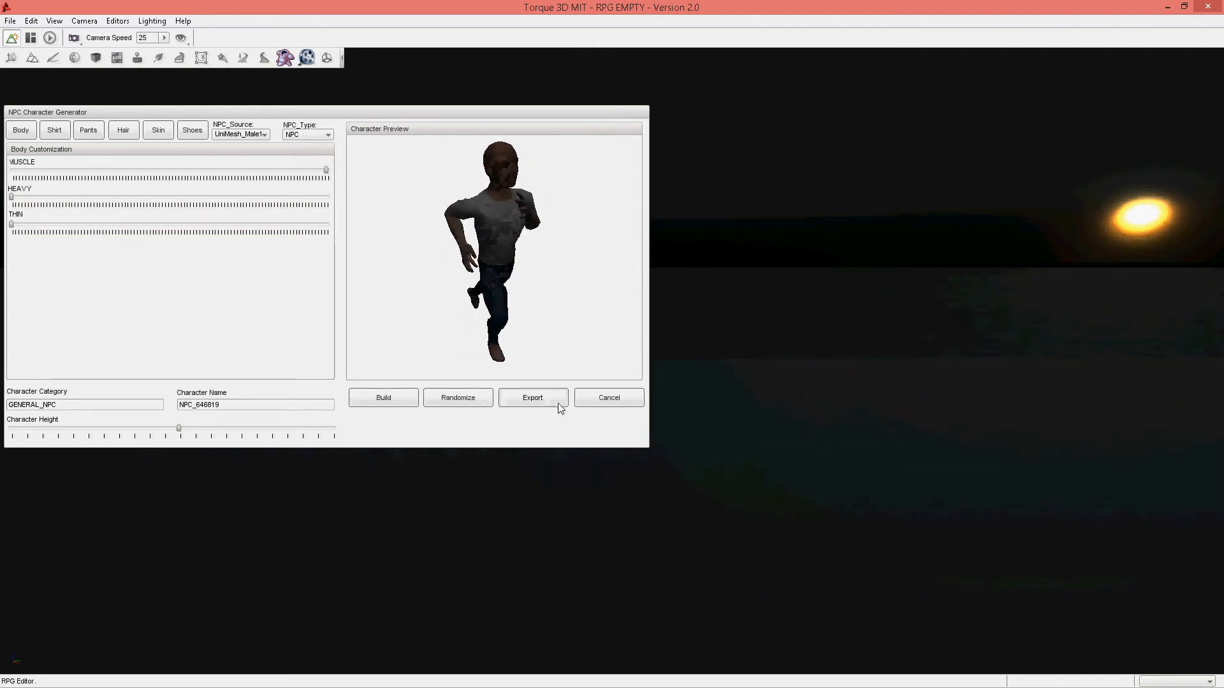
# Set the NPC type to PC, export the character under the name MainHero and close the NPC Character Generator
pyautogui.click(305, 135)
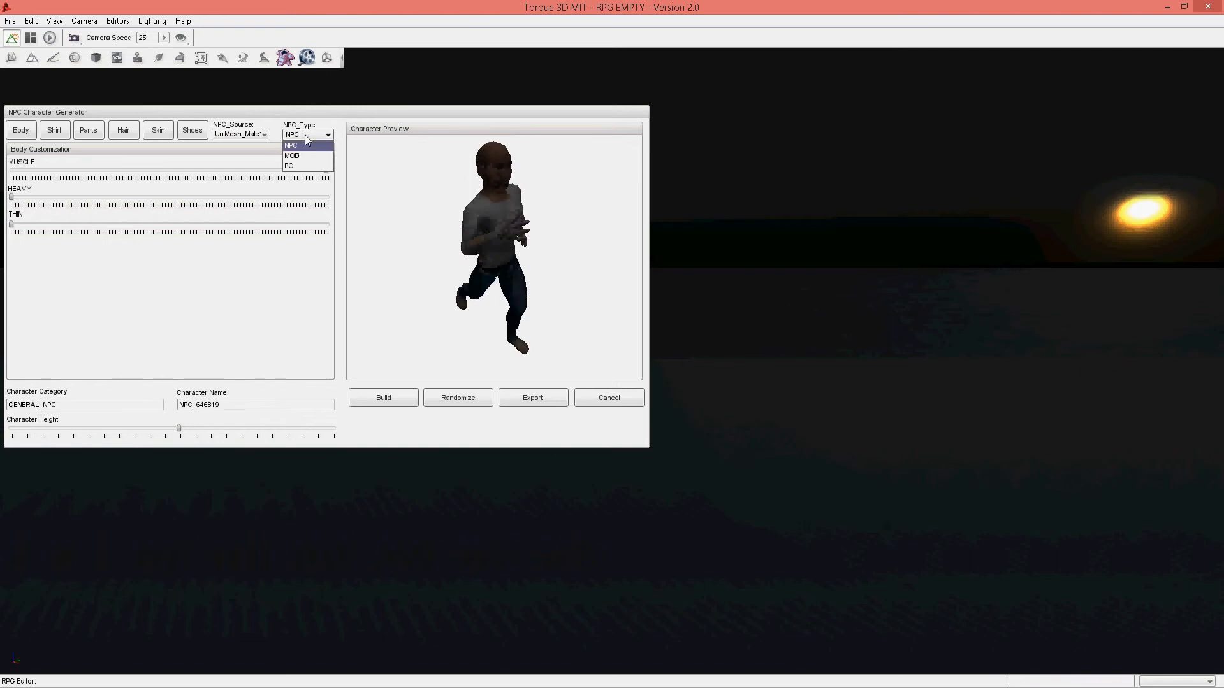
pyautogui.click(293, 166)
pyautogui.moveTo(236, 406); pyautogui.dragTo(14, 397)
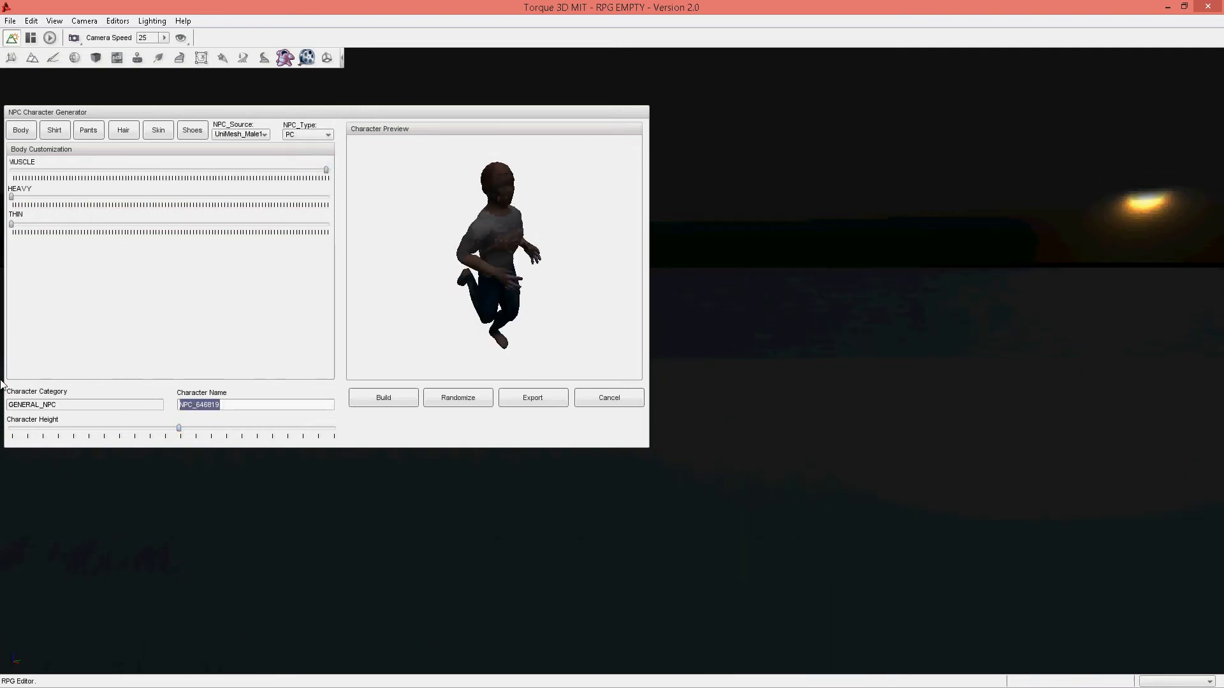
pyautogui.write('MainHe')
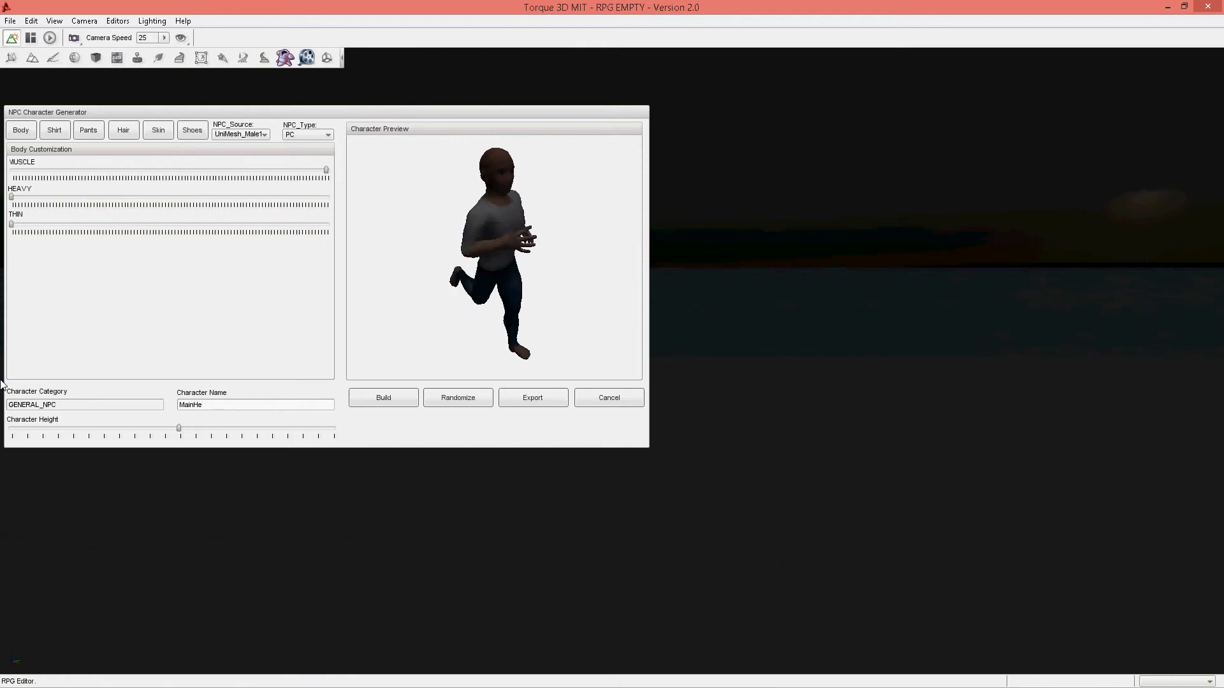
pyautogui.write('ro')
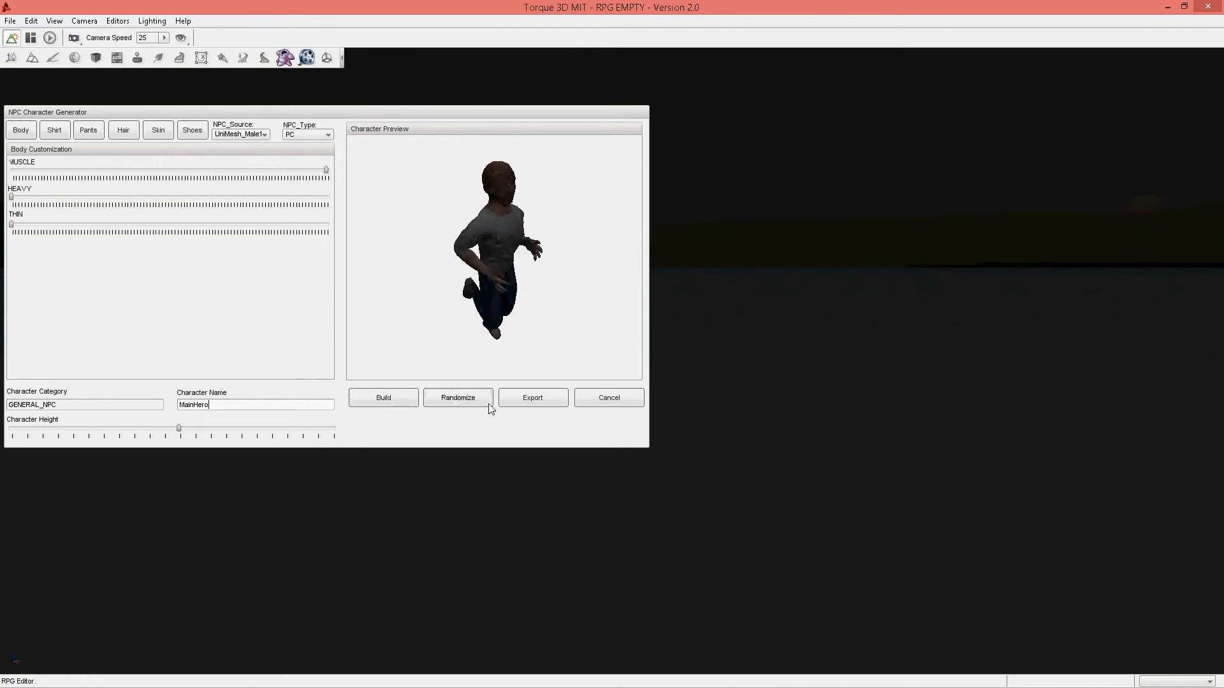
pyautogui.click(528, 399)
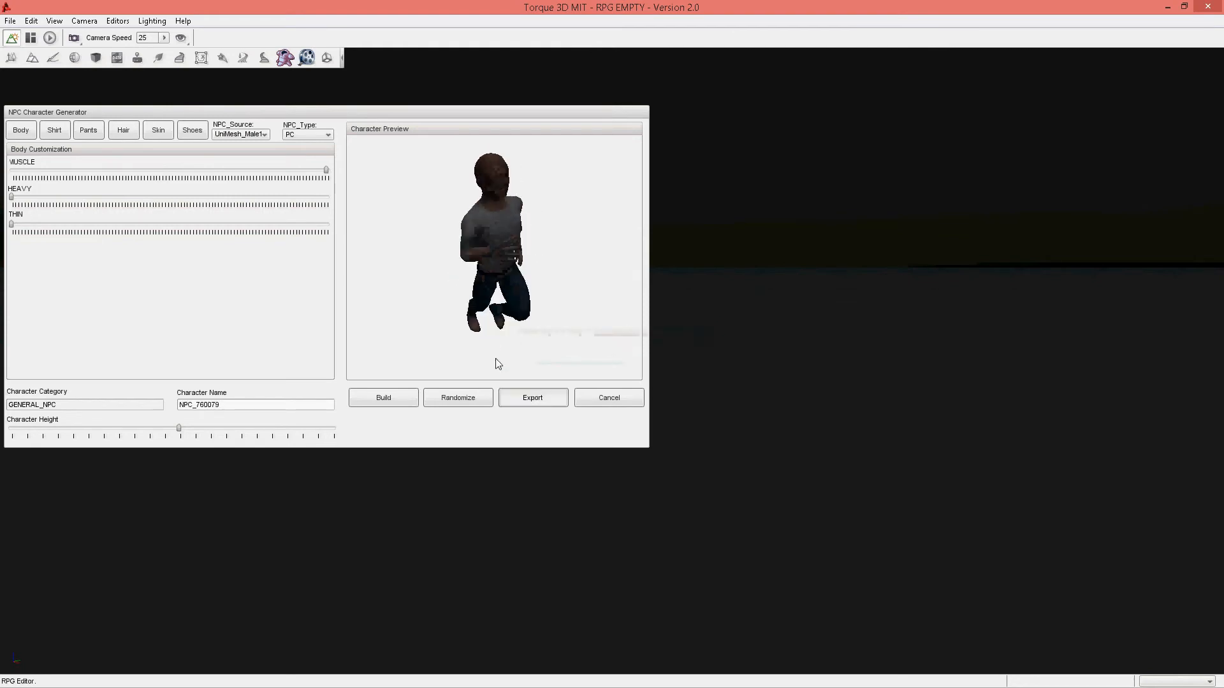
pyautogui.click(610, 398)
# Create a new class named Anything with Attack A, Defense S and Magic Attack C
pyautogui.click(38, 137)
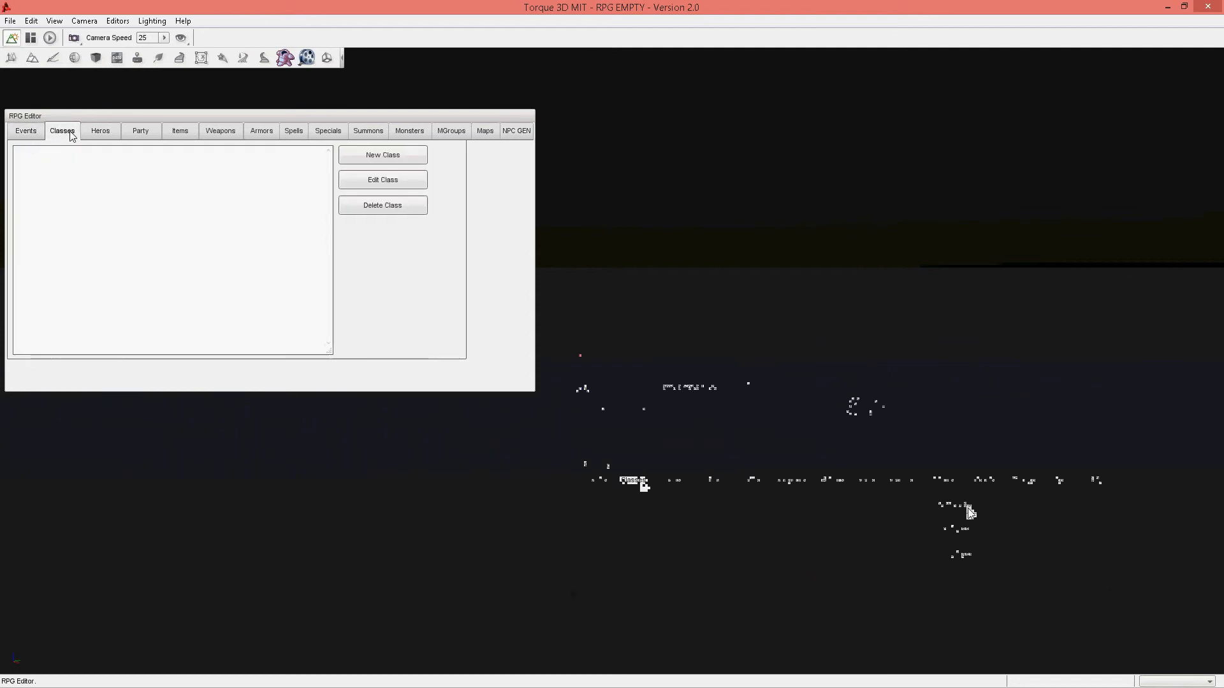
pyautogui.click(385, 156)
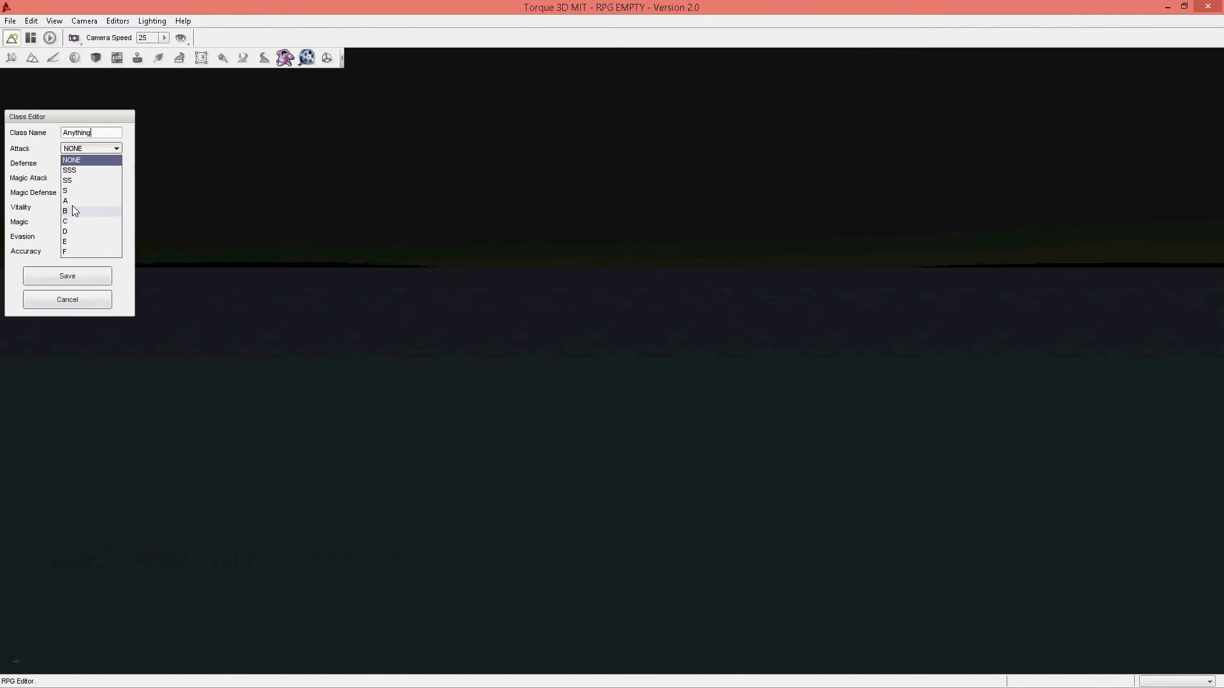
pyautogui.click(74, 202)
pyautogui.click(89, 163)
pyautogui.click(83, 206)
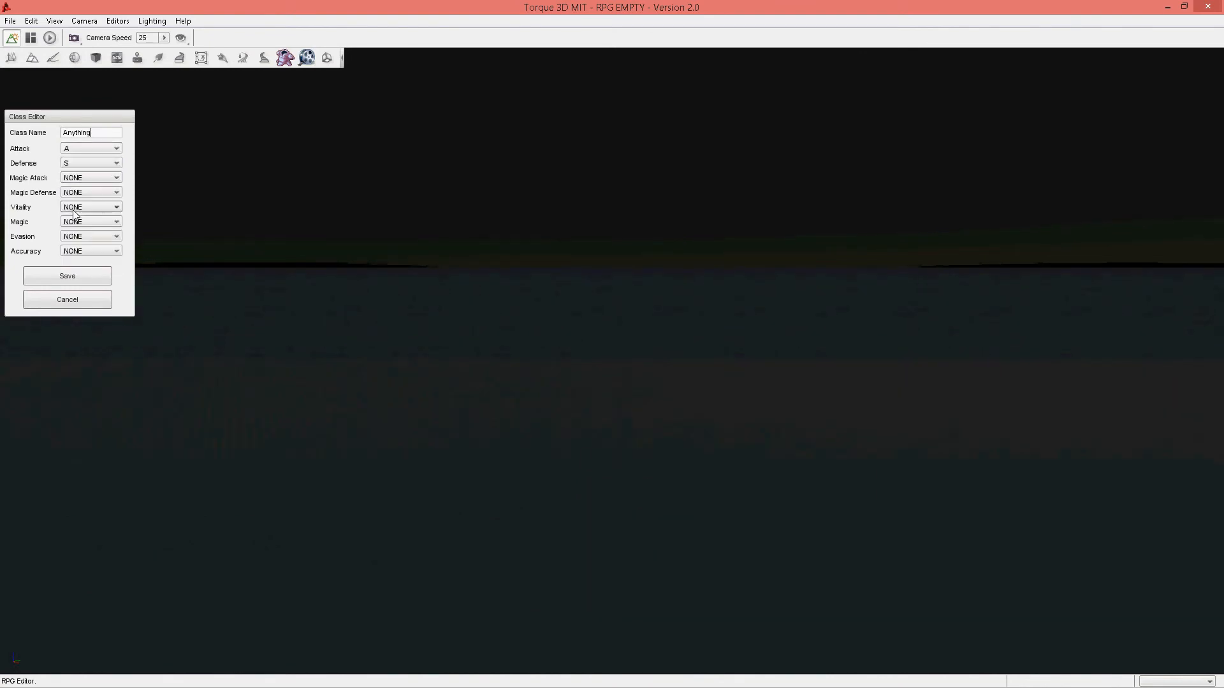
pyautogui.click(89, 178)
pyautogui.click(83, 251)
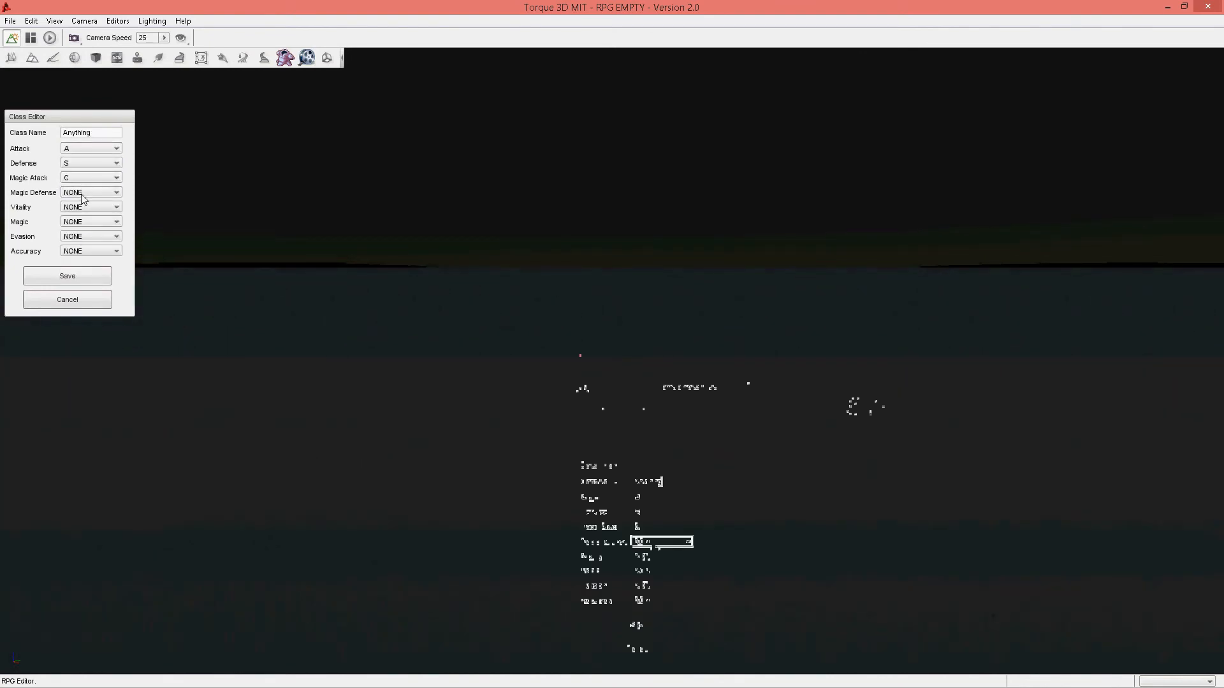
# Rate the class with Magic Defense A, Vitality B and Magic B
pyautogui.click(90, 192)
pyautogui.click(82, 247)
pyautogui.click(89, 207)
pyautogui.click(81, 269)
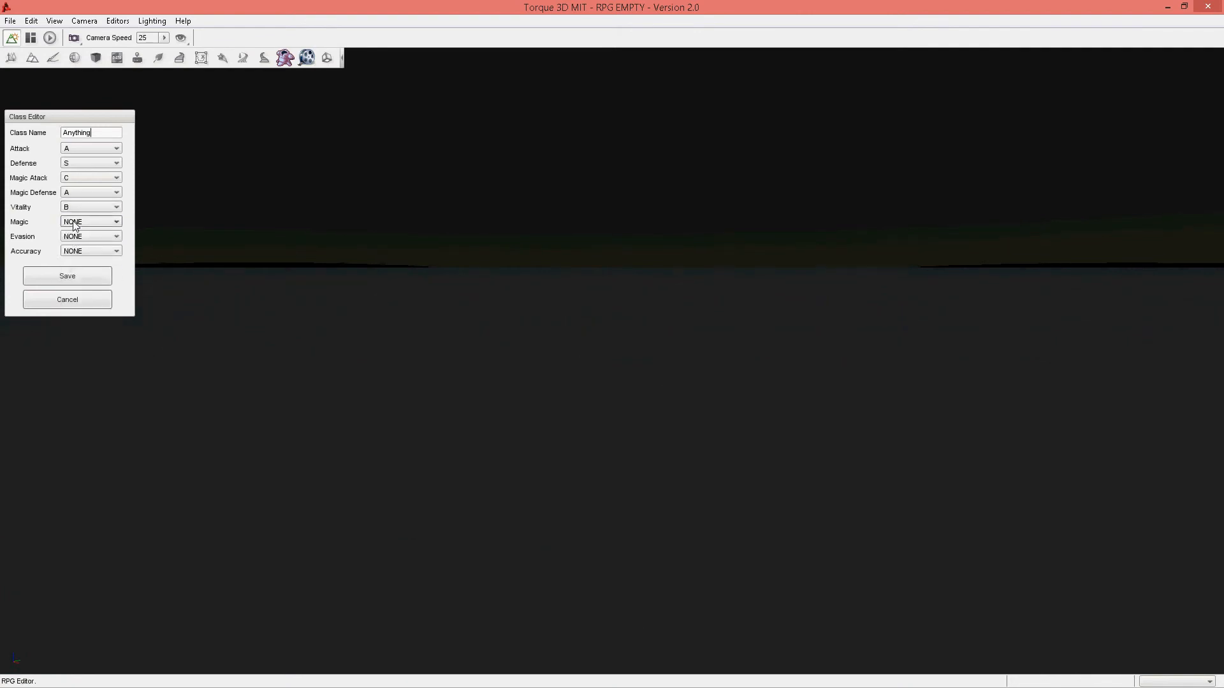
pyautogui.click(89, 222)
pyautogui.click(76, 285)
# Set the class's Evasion to B and Accuracy to D, and save the class
pyautogui.click(76, 237)
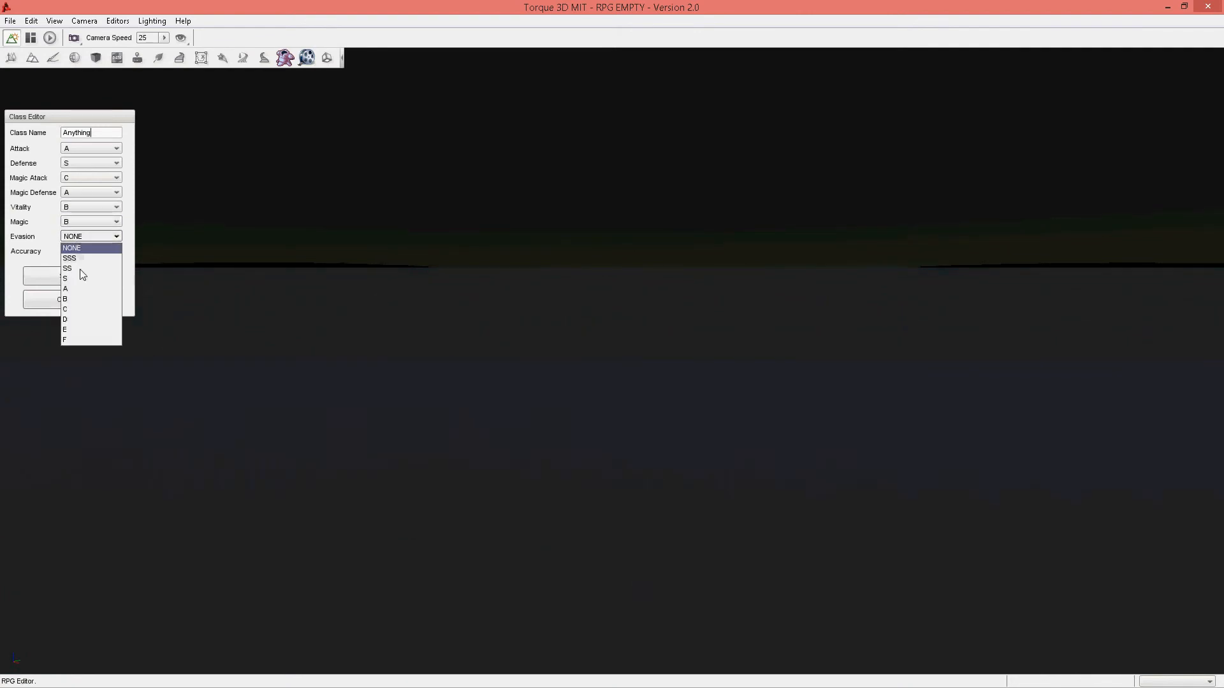
pyautogui.click(79, 297)
pyautogui.click(77, 250)
pyautogui.click(84, 334)
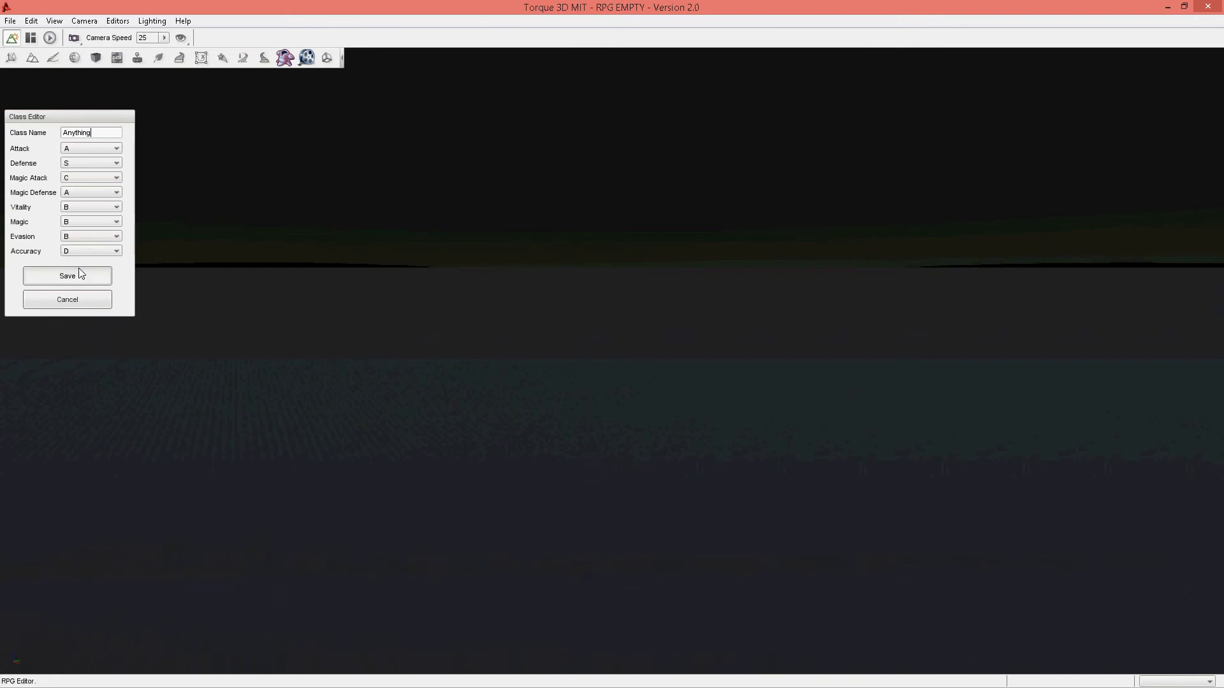
pyautogui.click(81, 275)
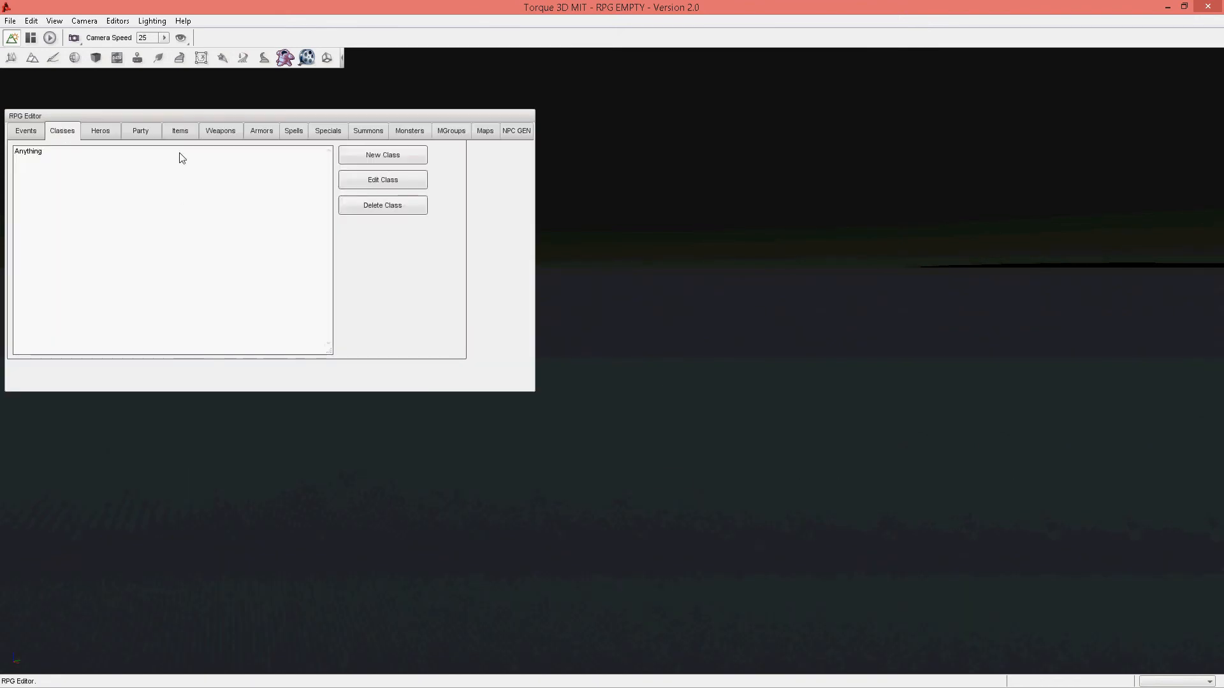
# Create a new hero named MyGuy with race asd and Attack 1
pyautogui.click(105, 132)
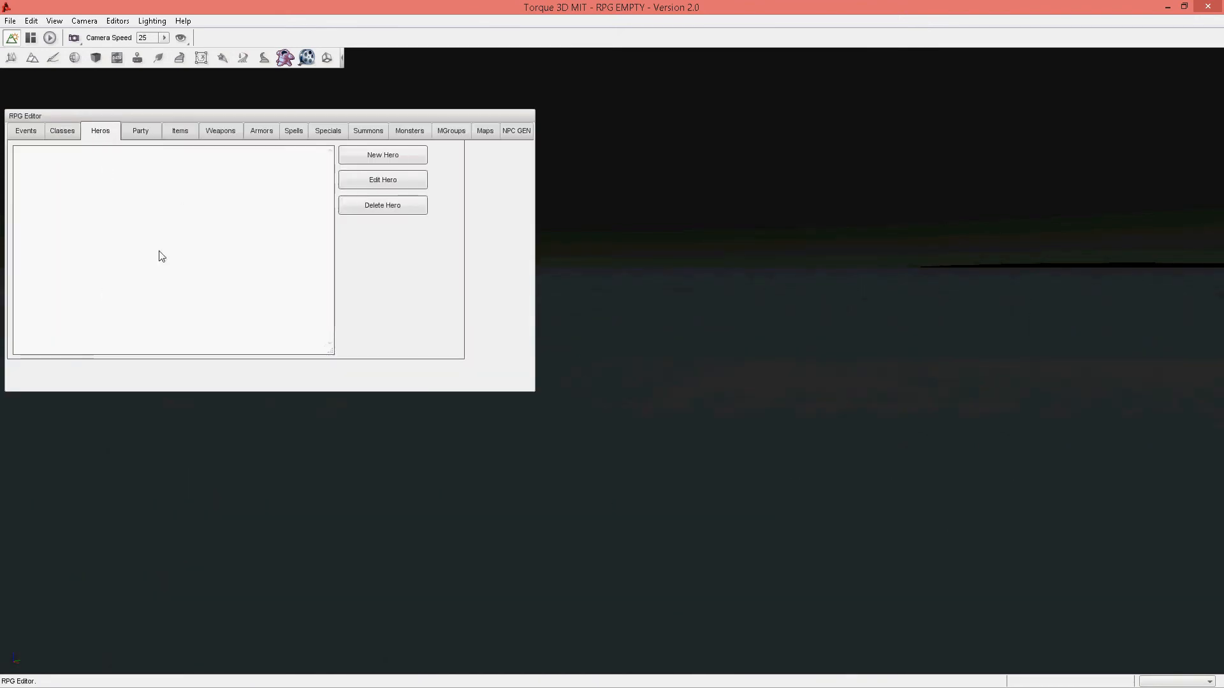
pyautogui.click(383, 155)
pyautogui.click(98, 133)
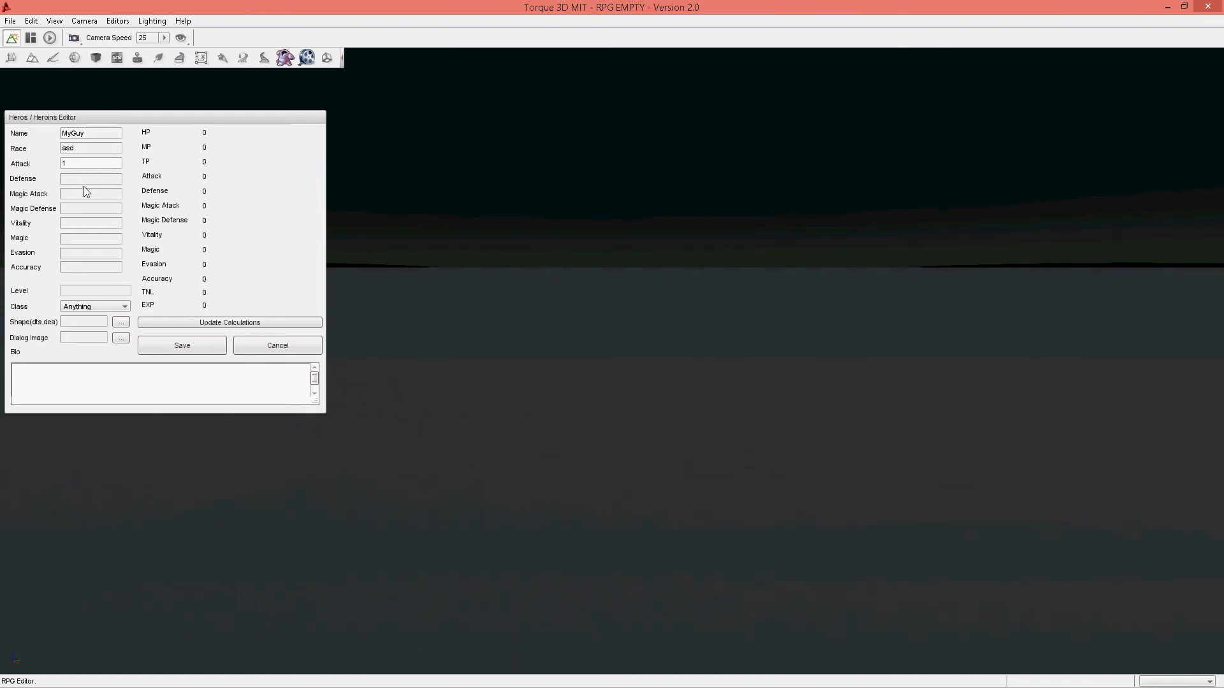
# Give the hero Defense 2, Magic Attack 1, Magic Defense 2, Vitality 1, Magic 2, Evasion 3 and Accuracy 1
pyautogui.write('2')
pyautogui.press('Tab')
pyautogui.write('1')
pyautogui.press('Tab')
pyautogui.write('212')
pyautogui.press('Tab')
pyautogui.write('3')
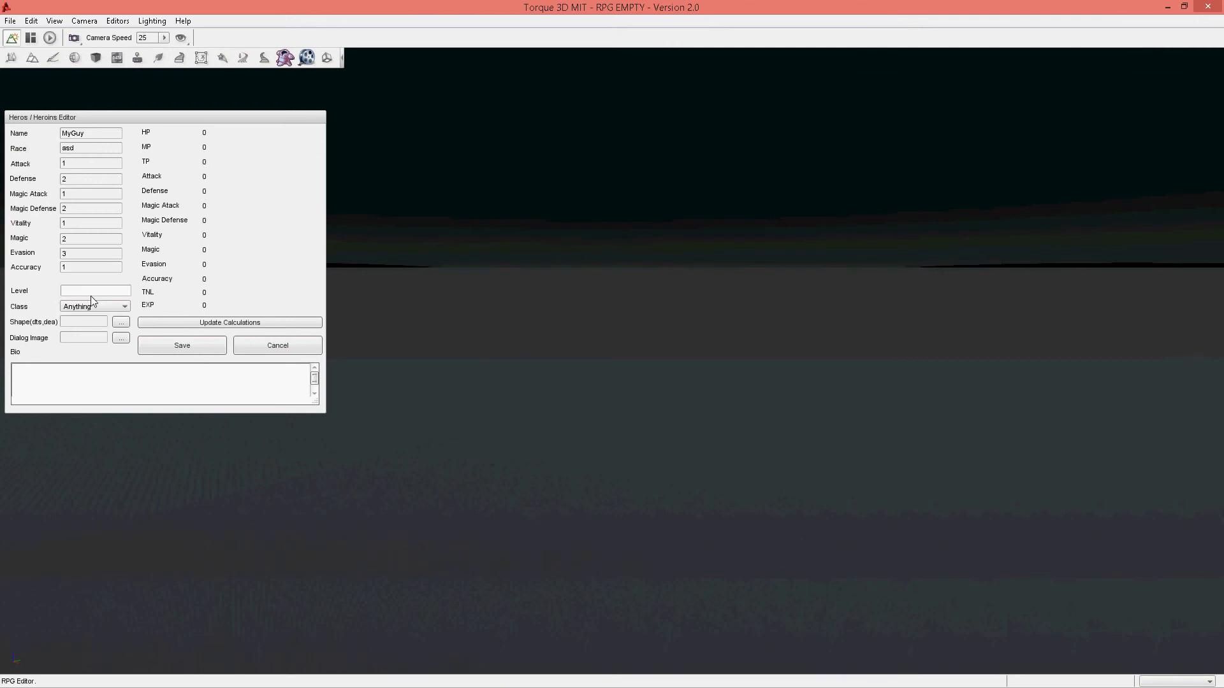
# Recalculate the hero's stats at level 1 and assign MainHero.DAE from the PlayableCharacters MainHero folder as its shape
pyautogui.click(214, 323)
pyautogui.click(121, 322)
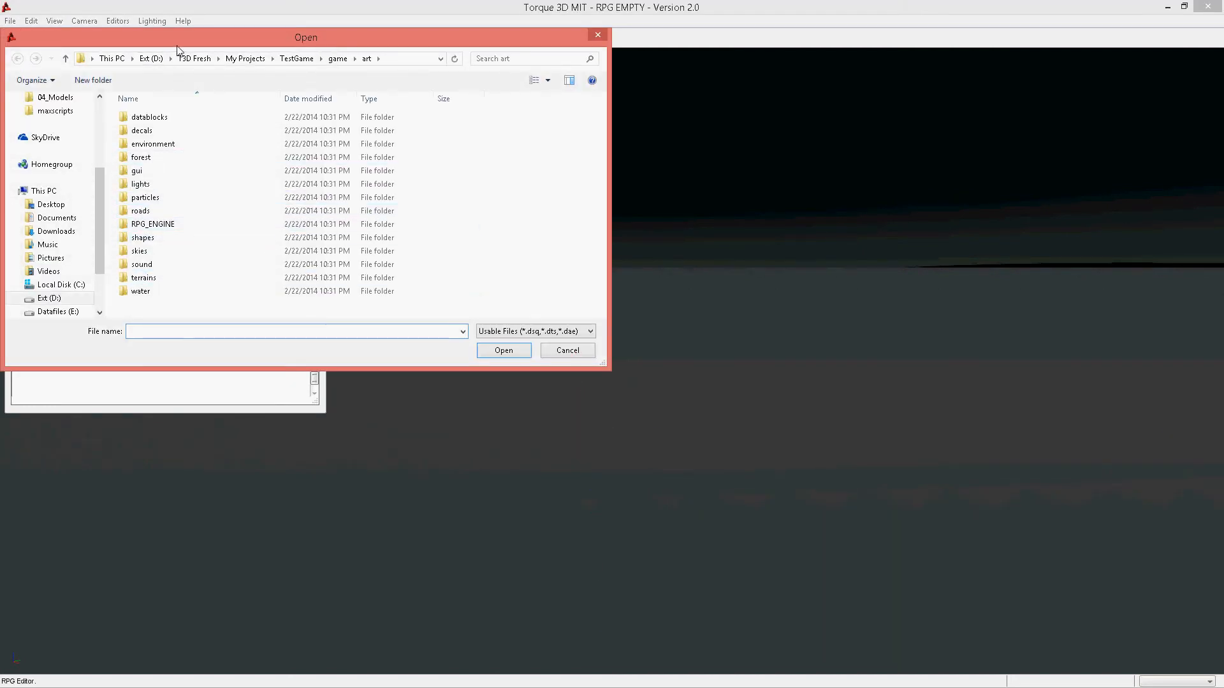
pyautogui.moveTo(177, 50); pyautogui.dragTo(364, 54)
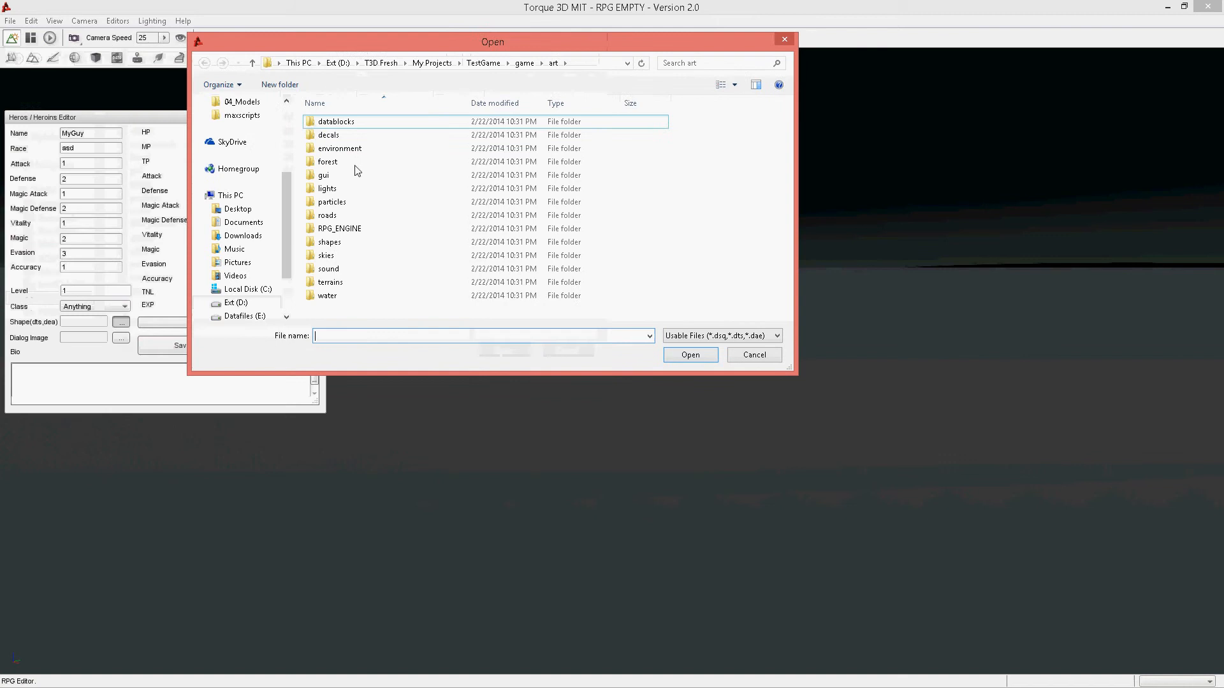
pyautogui.doubleClick(337, 230)
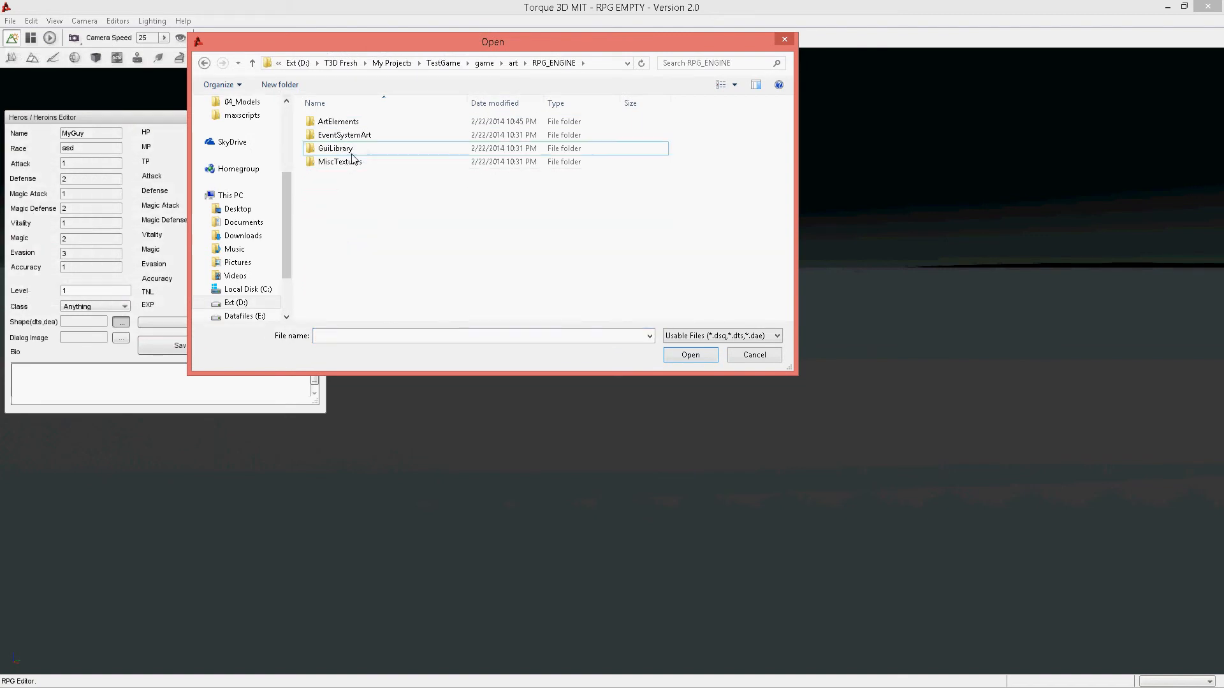
pyautogui.doubleClick(347, 122)
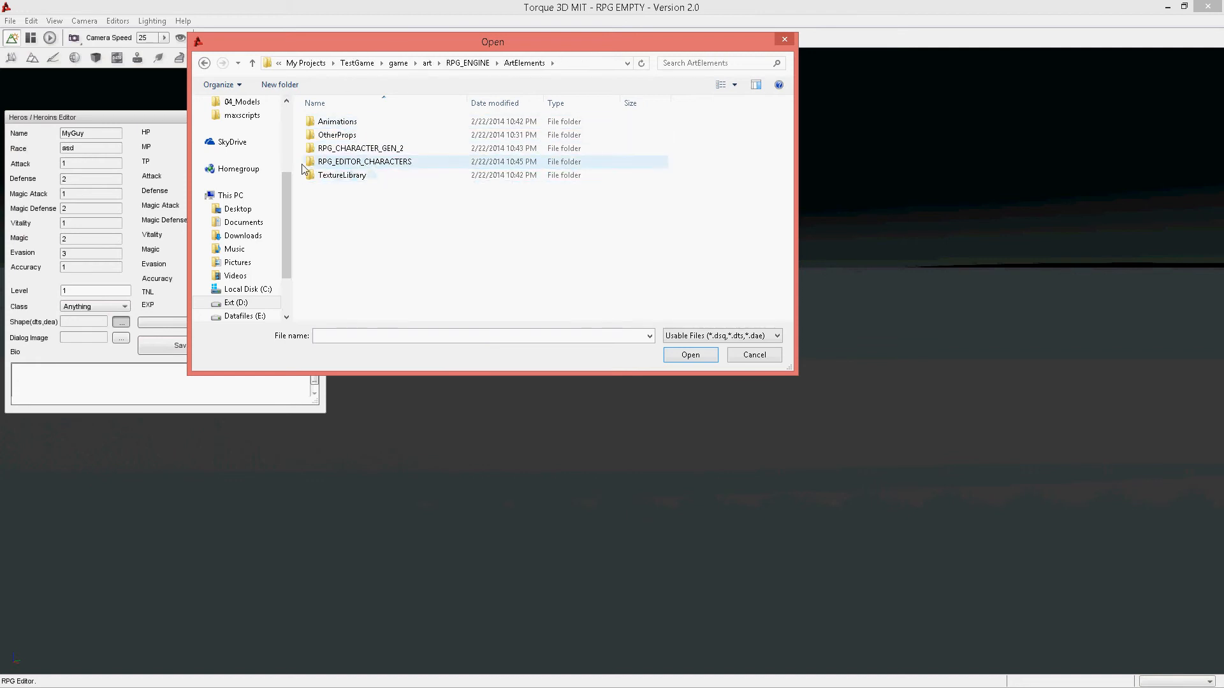
pyautogui.click(350, 165)
pyautogui.doubleClick(401, 171)
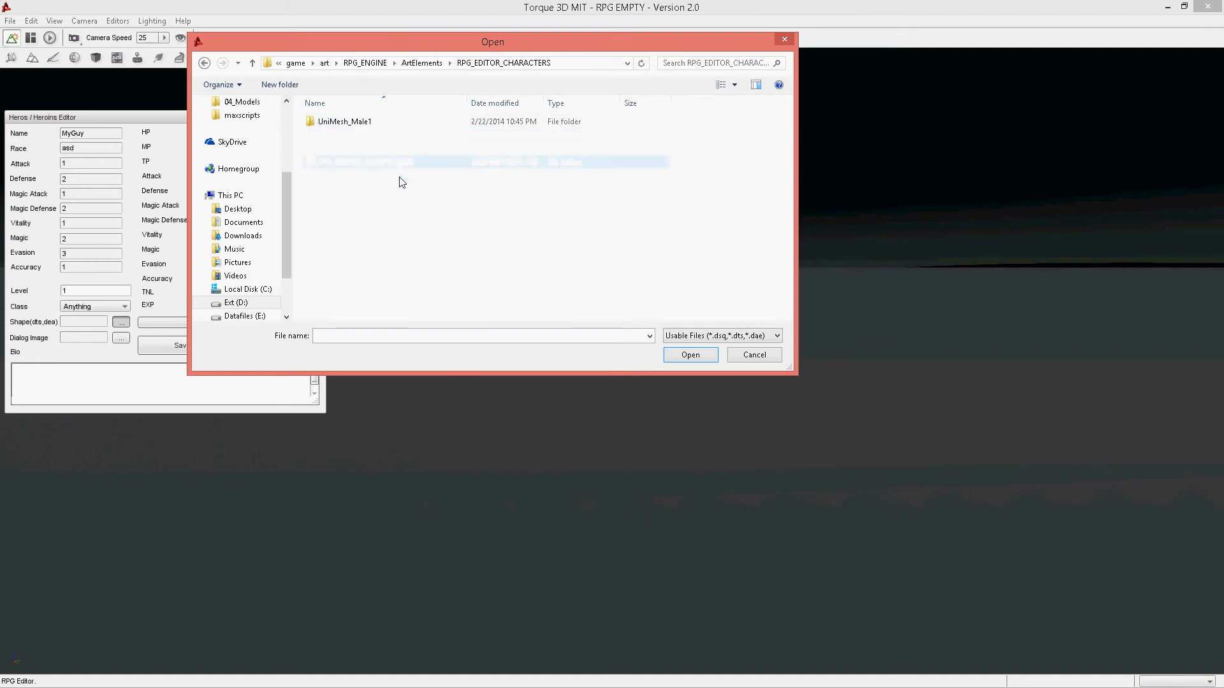
pyautogui.doubleClick(365, 123)
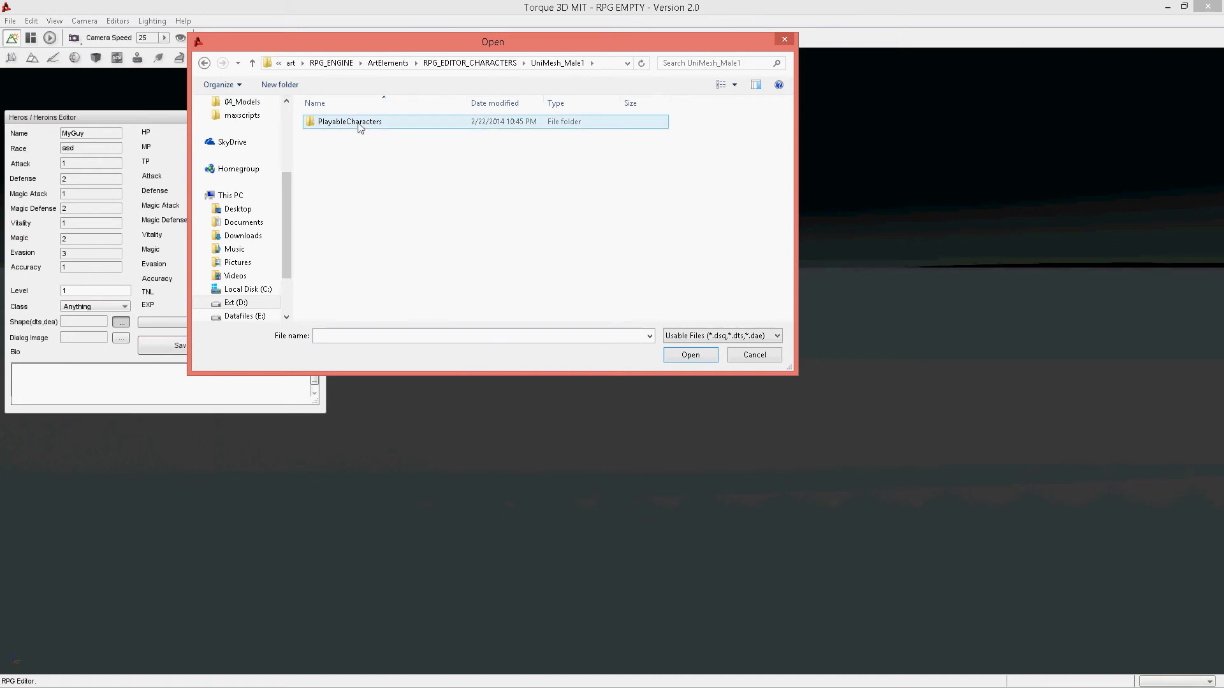
pyautogui.doubleClick(358, 123)
pyautogui.doubleClick(338, 123)
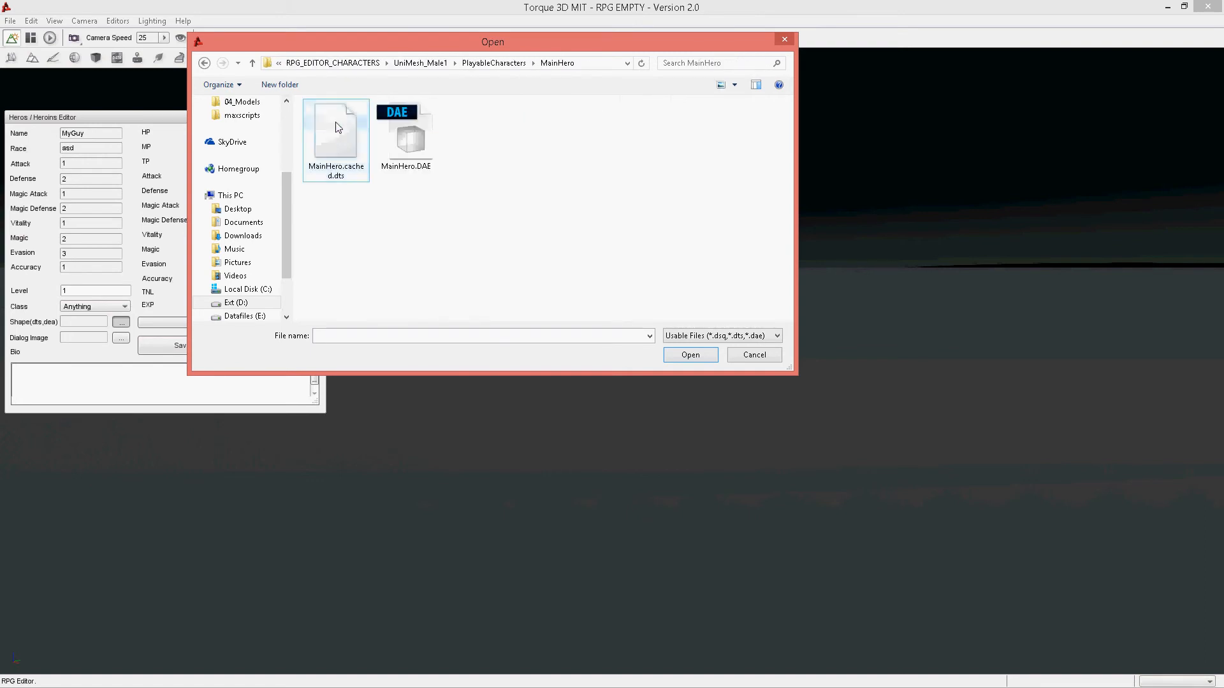
pyautogui.click(412, 146)
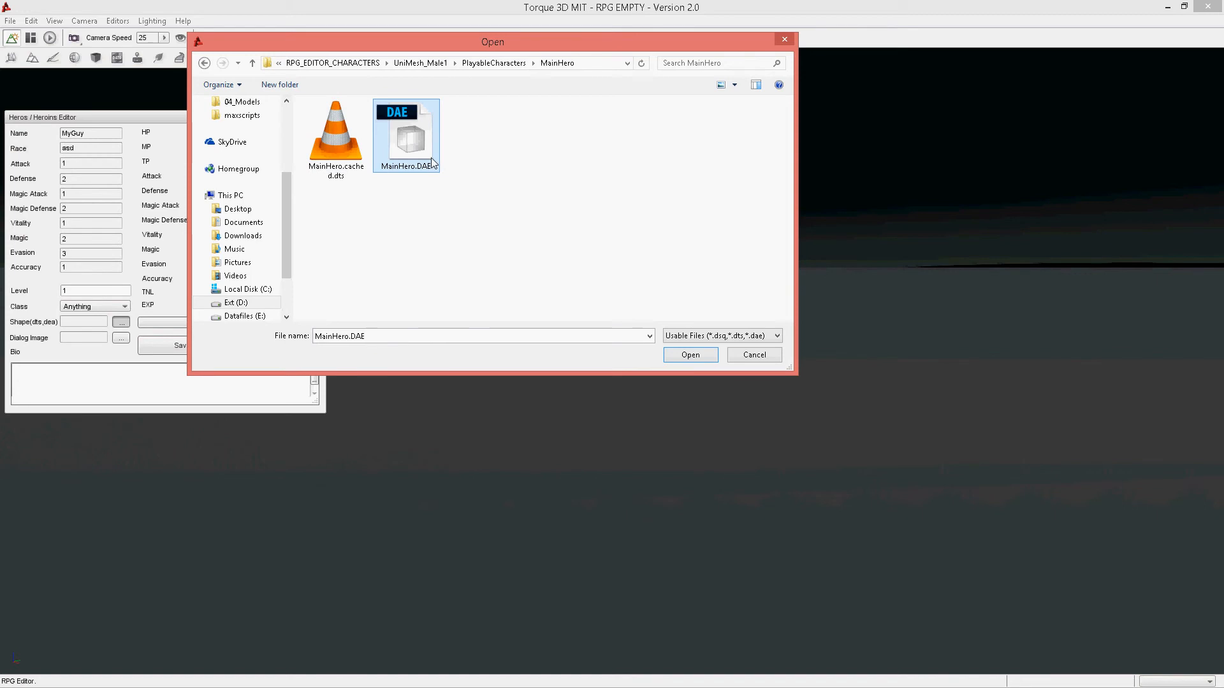
pyautogui.doubleClick(431, 162)
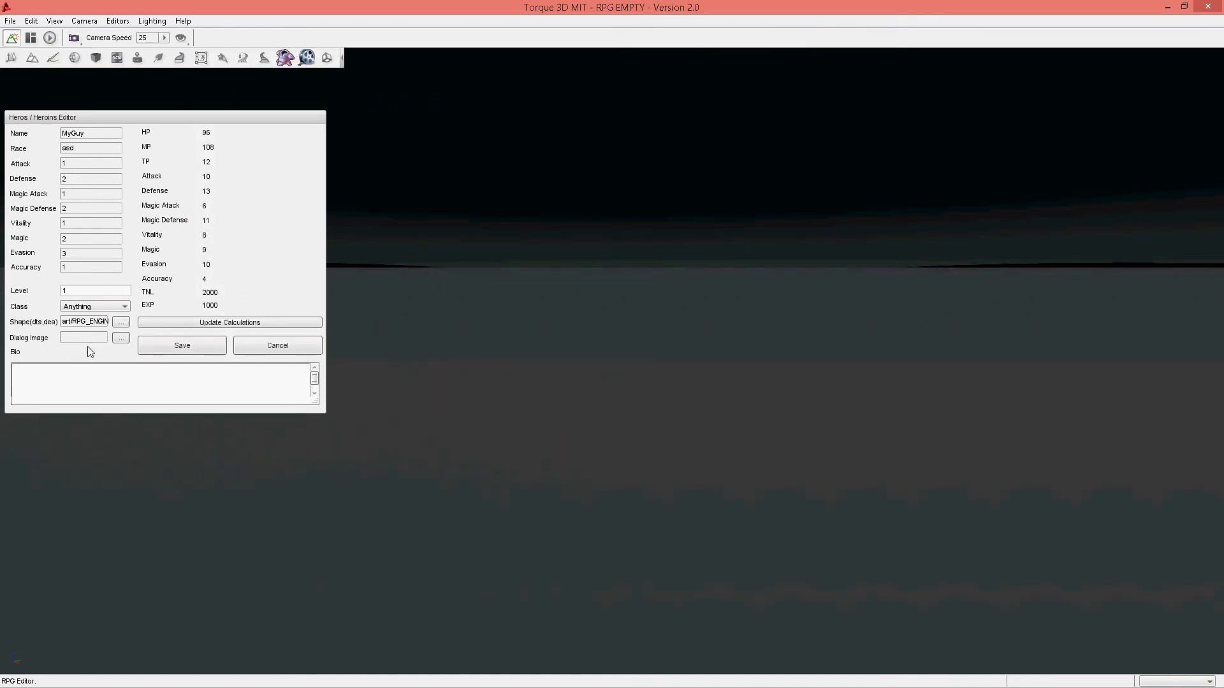
# Fill in the hero's bio with 123 and the dialog image with 321, and save the hero
pyautogui.click(86, 380)
pyautogui.write('123')
pyautogui.click(78, 339)
pyautogui.write('321')
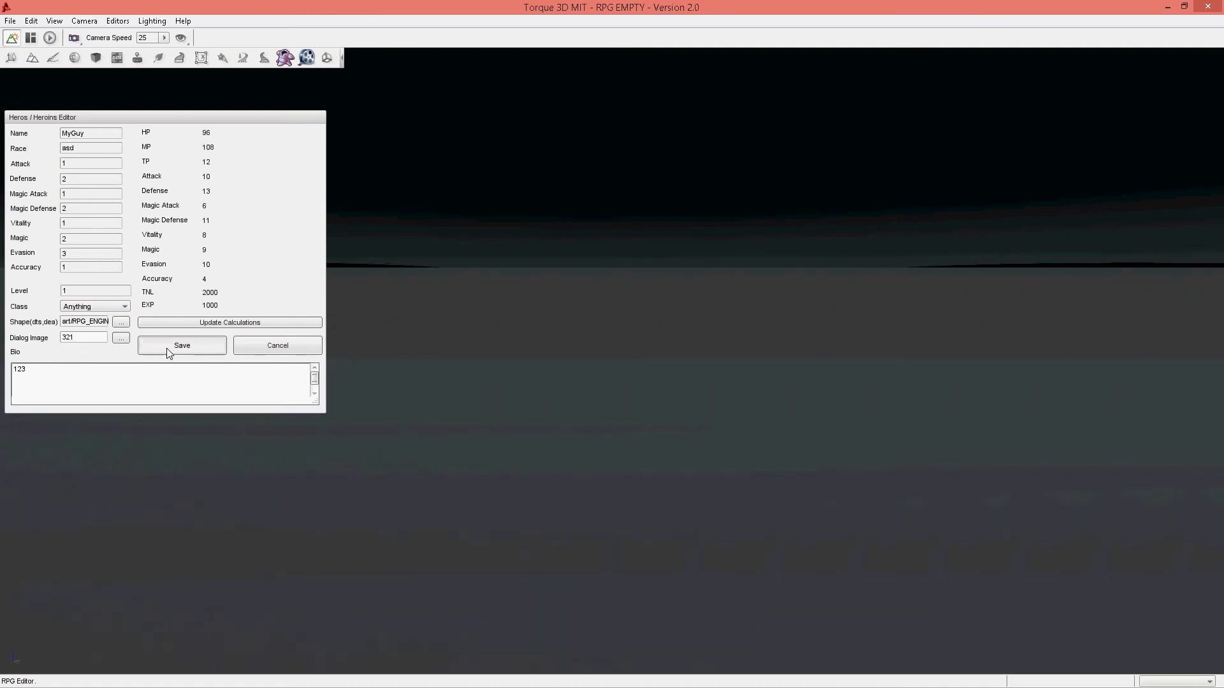
pyautogui.click(98, 388)
pyautogui.click(183, 347)
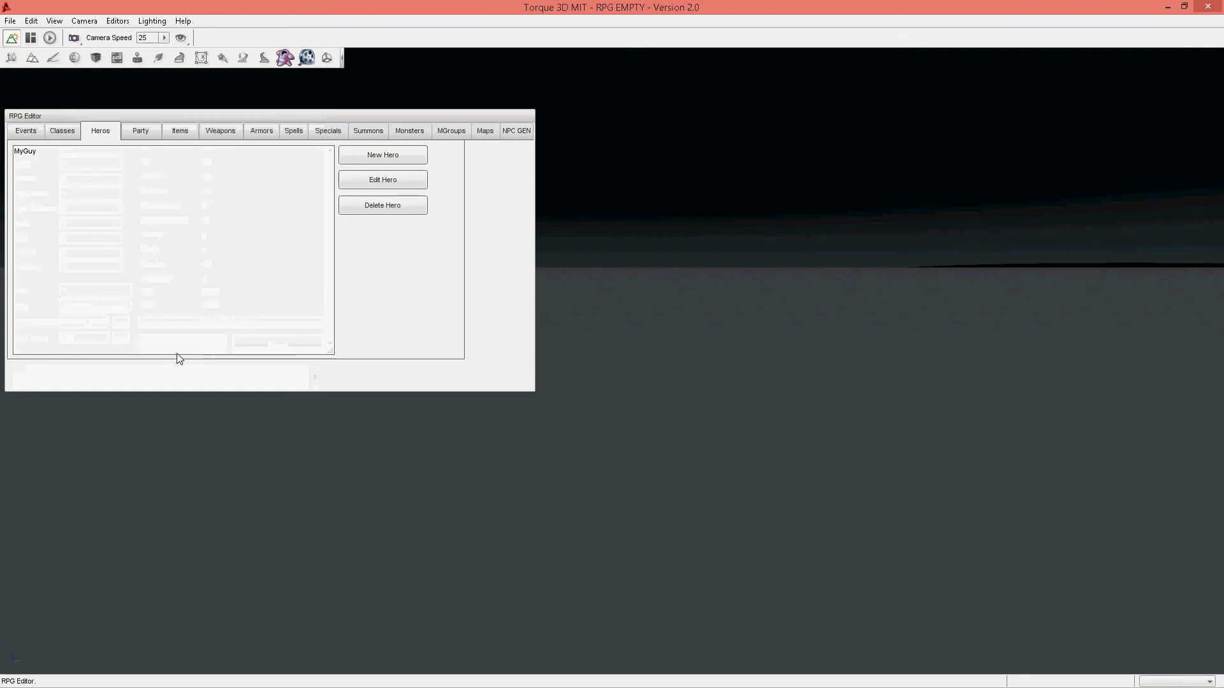
# Move MyGuy from the waiting heroes into the starting party and save the party
pyautogui.click(156, 130)
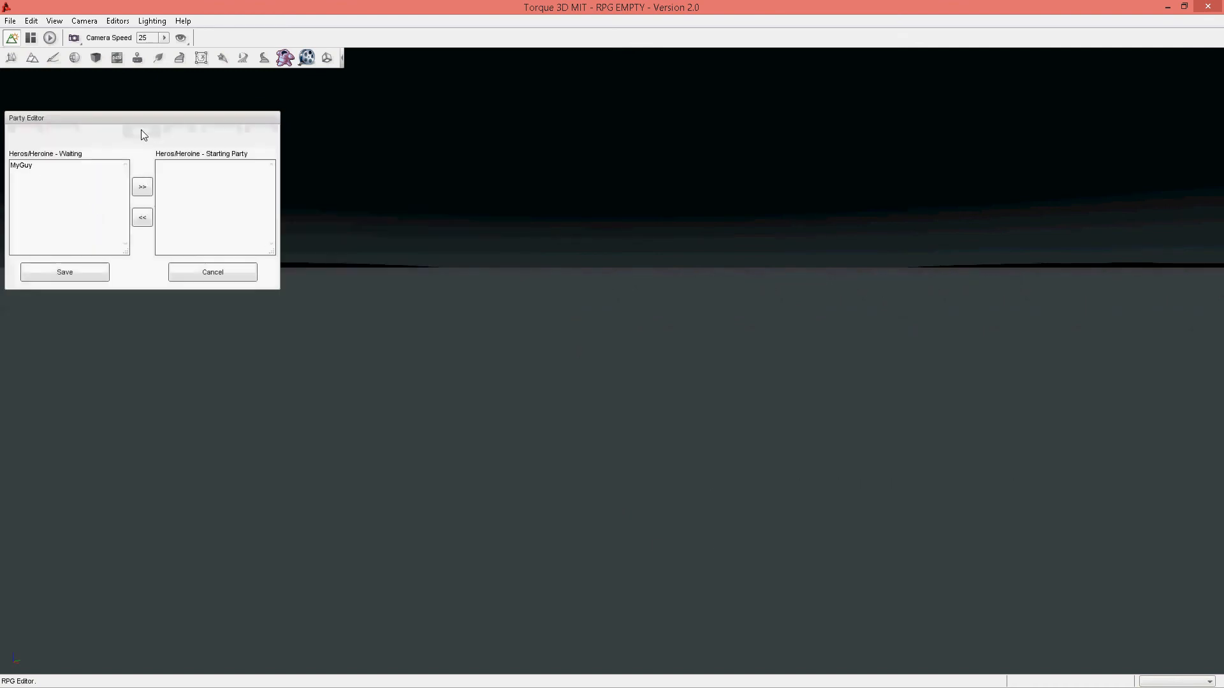
pyautogui.moveTo(82, 117); pyautogui.dragTo(210, 124)
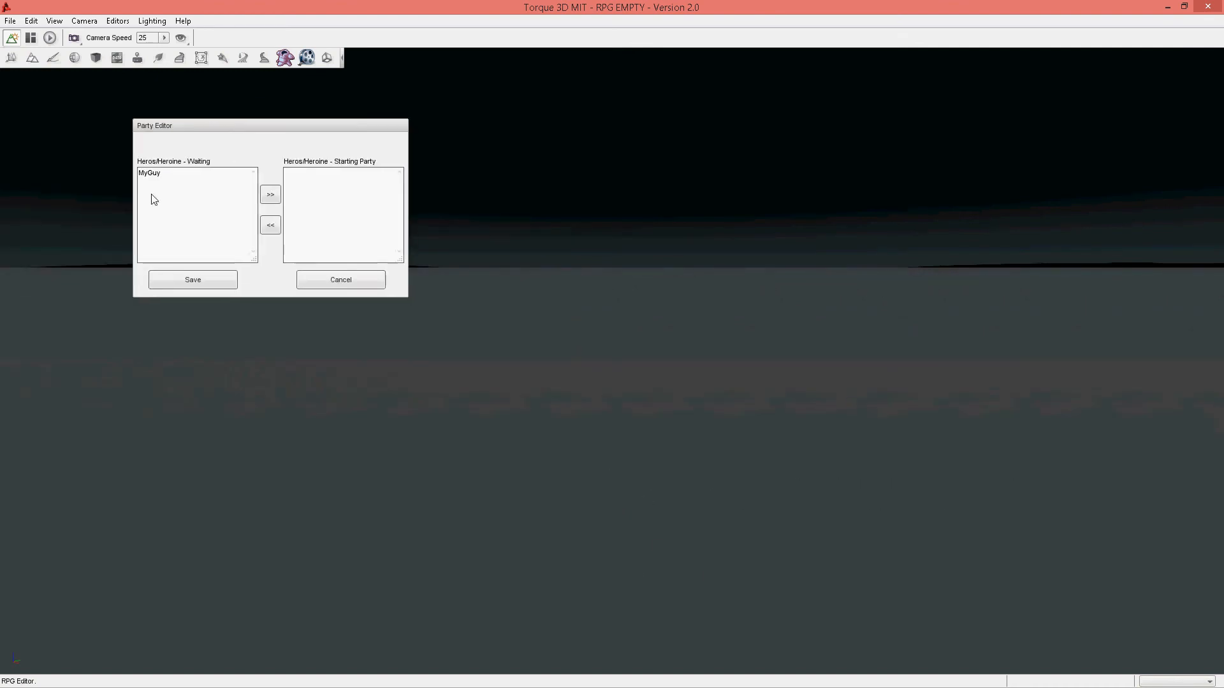
pyautogui.click(153, 174)
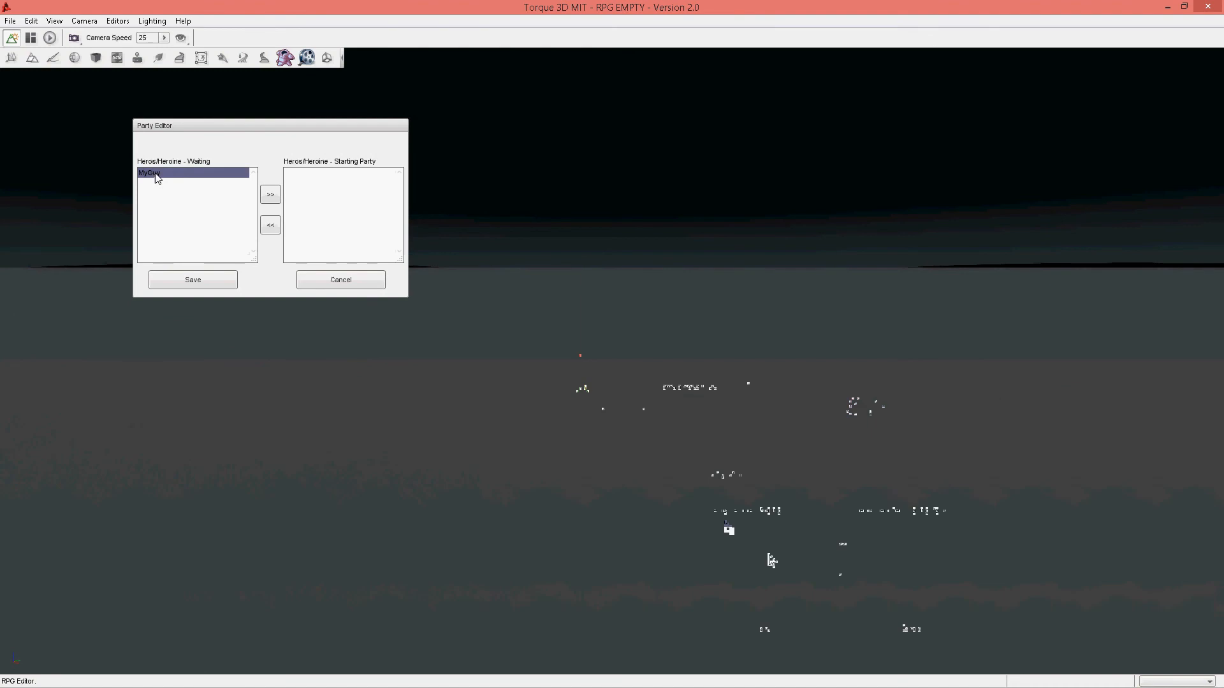
pyautogui.click(271, 195)
pyautogui.click(204, 281)
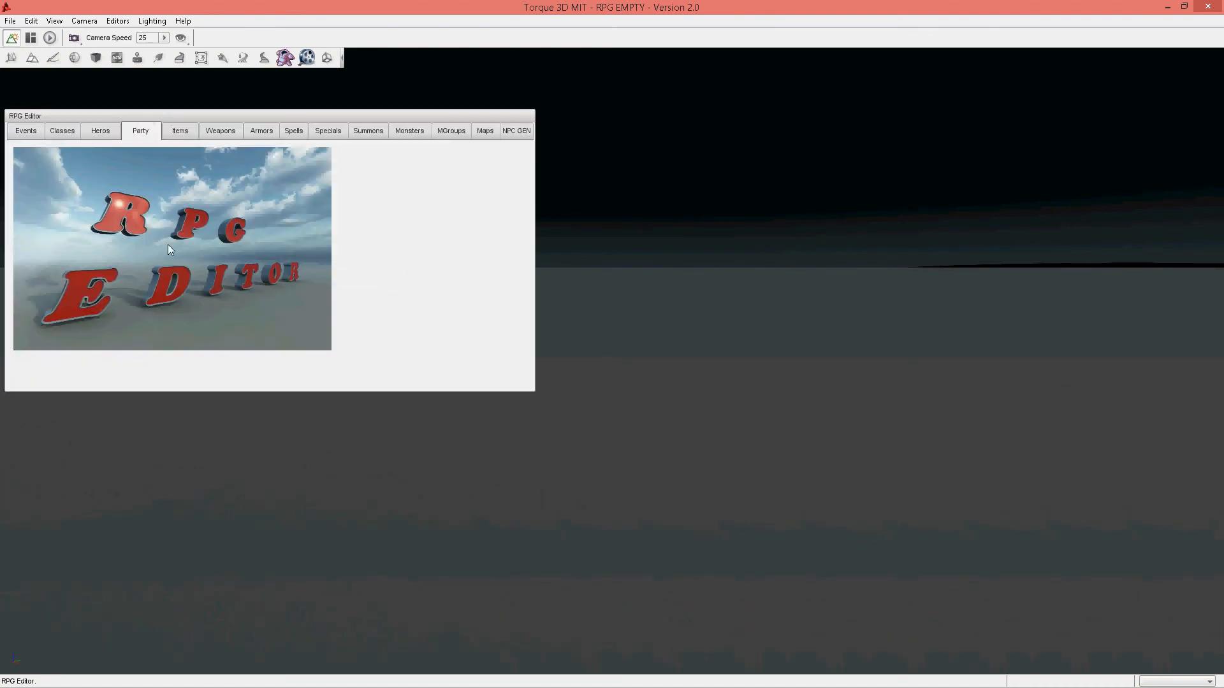
# Exit the level and try to start a new game from the main menu
pyautogui.click(10, 21)
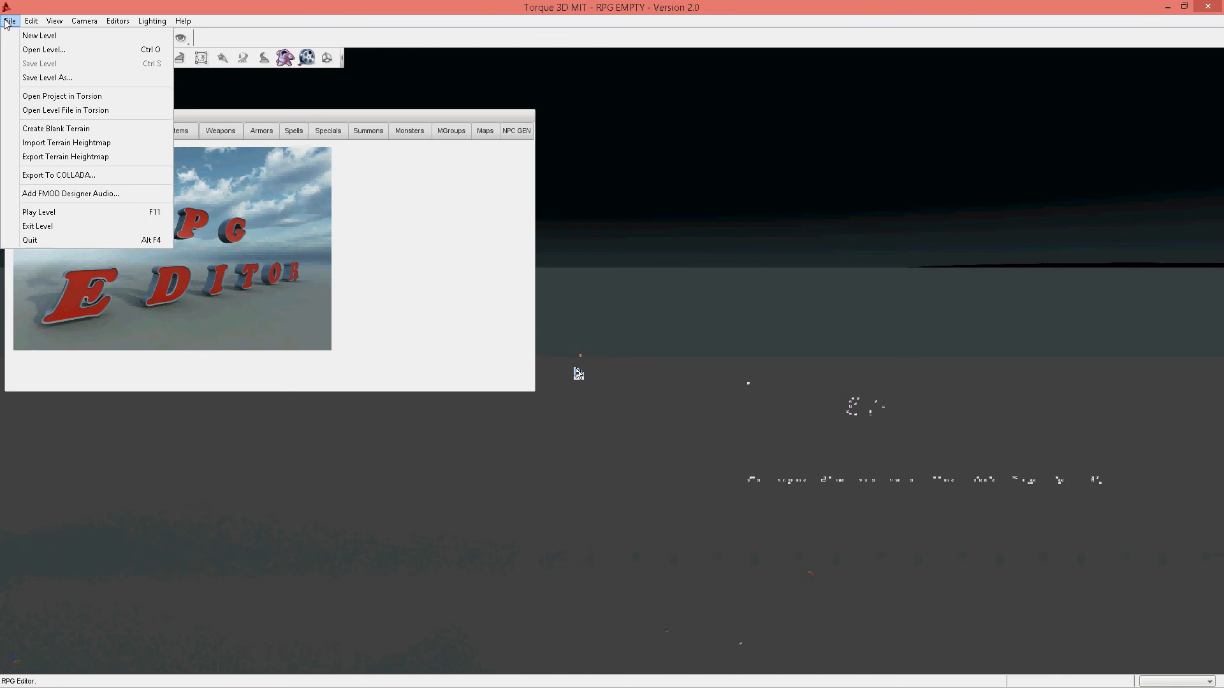
pyautogui.click(38, 227)
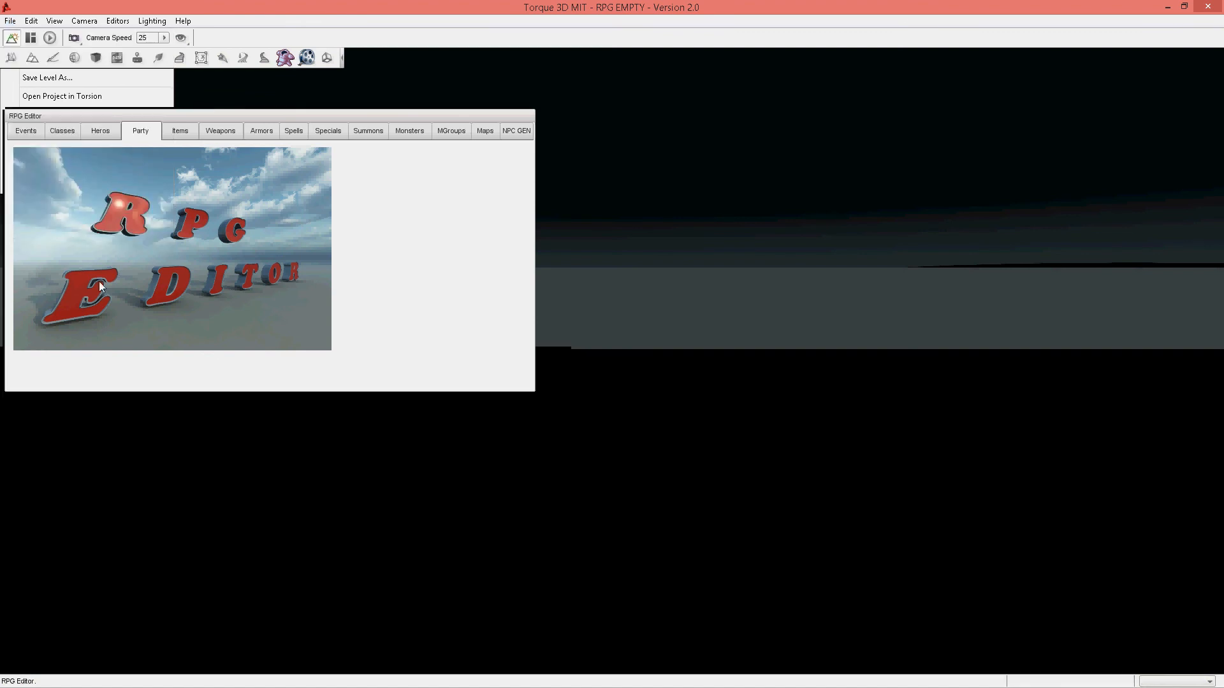
pyautogui.click(851, 93)
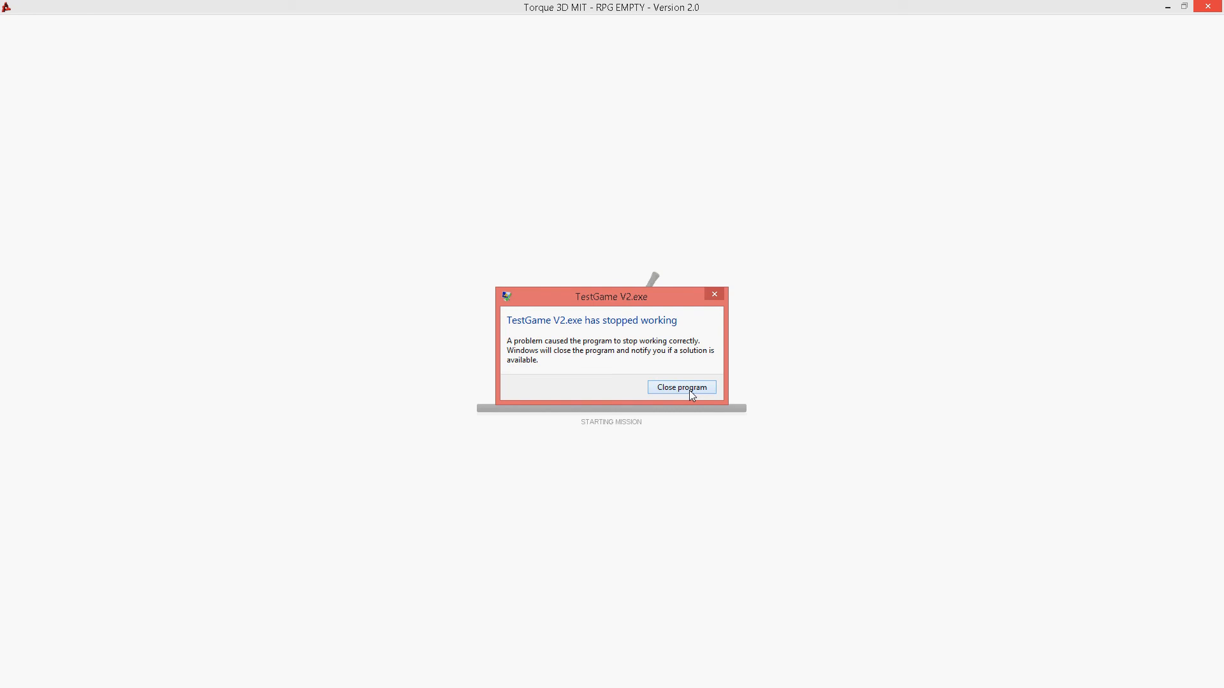
# Close the stopped program, relaunch TestGame V2.exe and start a new game
pyautogui.click(682, 387)
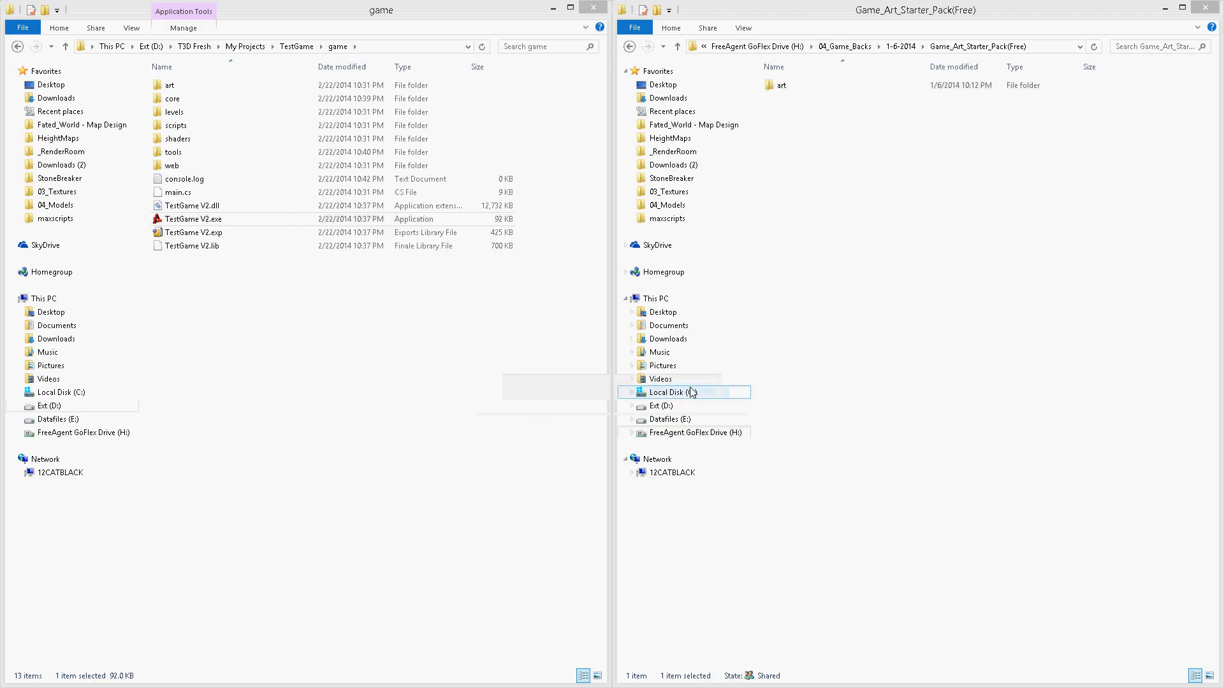
pyautogui.doubleClick(211, 220)
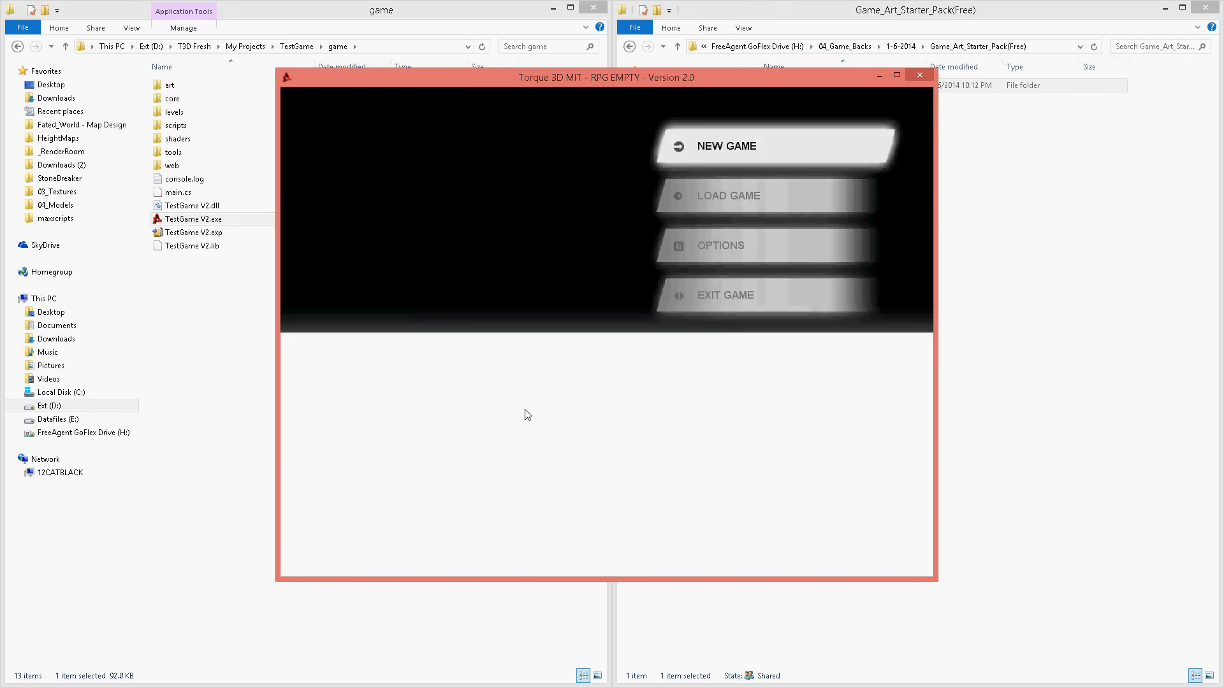
pyautogui.click(729, 150)
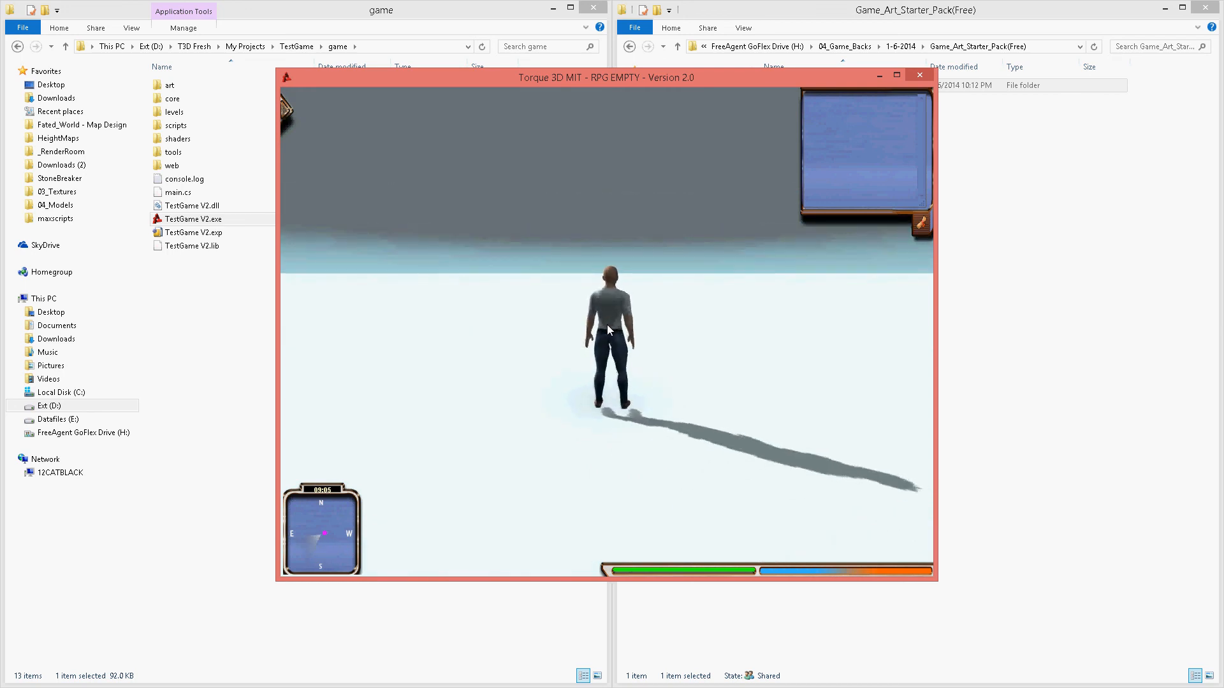
# Test the hero in the running game by walking, turning and jumping around the empty level
pyautogui.press('w')
pyautogui.press('a')
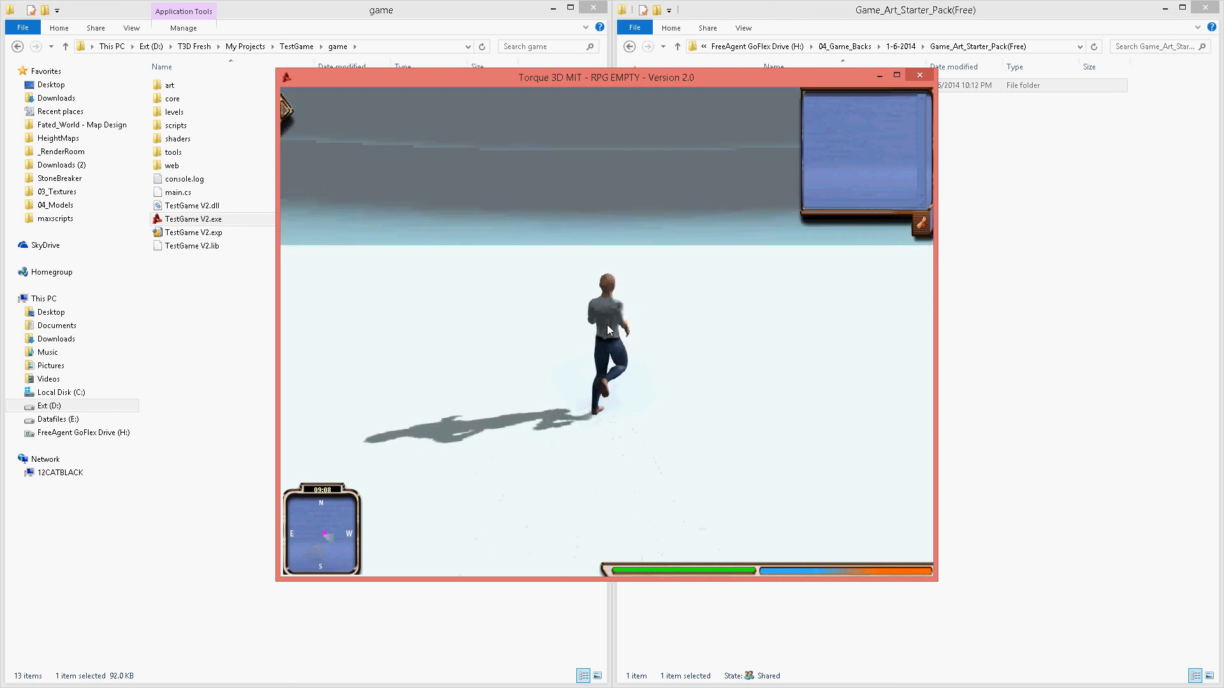
pyautogui.press('space')
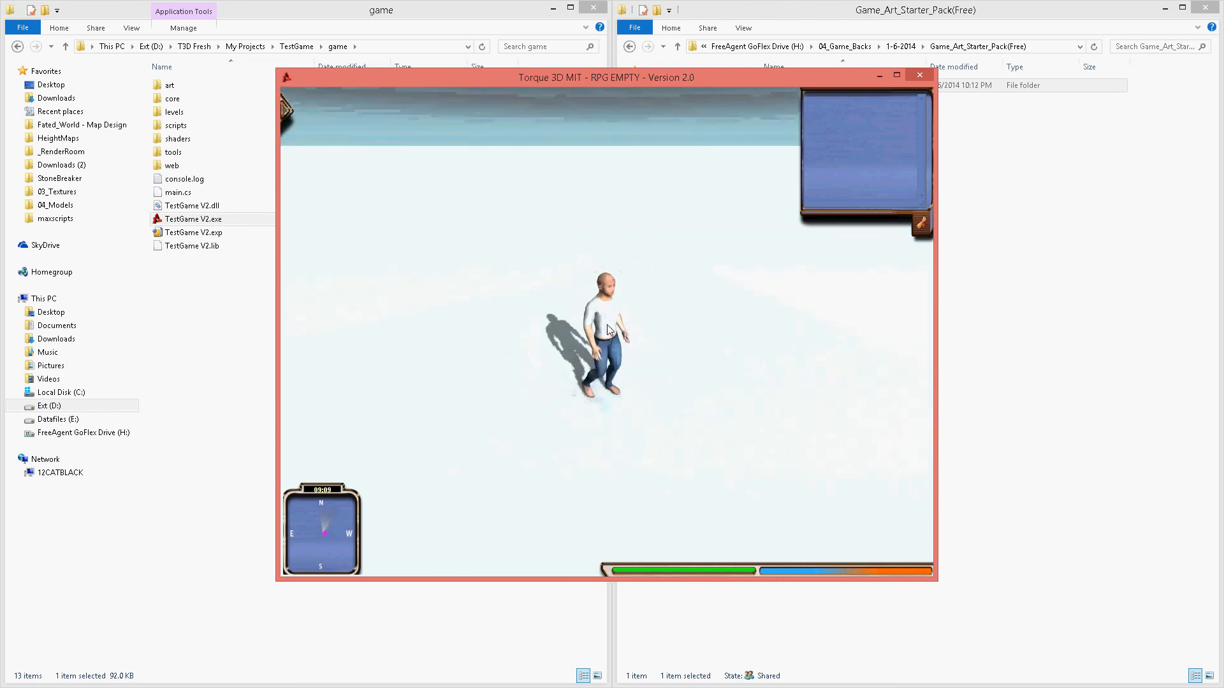
pyautogui.press('space')
pyautogui.press('a')
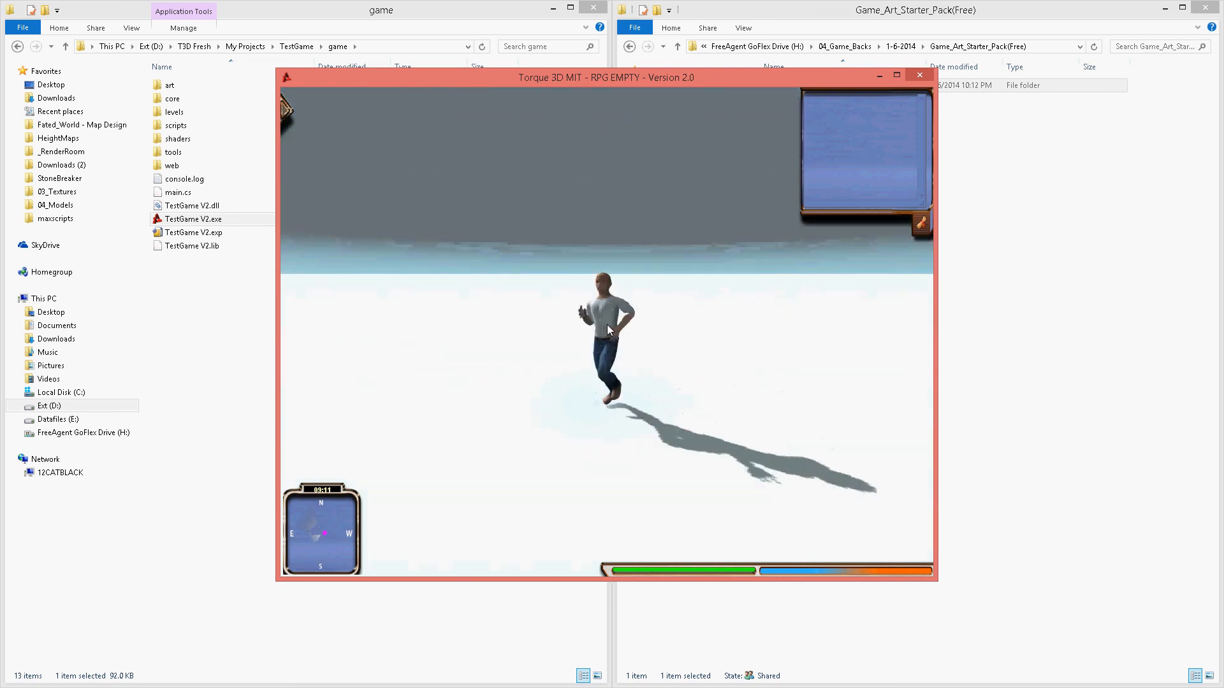
pyautogui.press('d')
pyautogui.press('w')
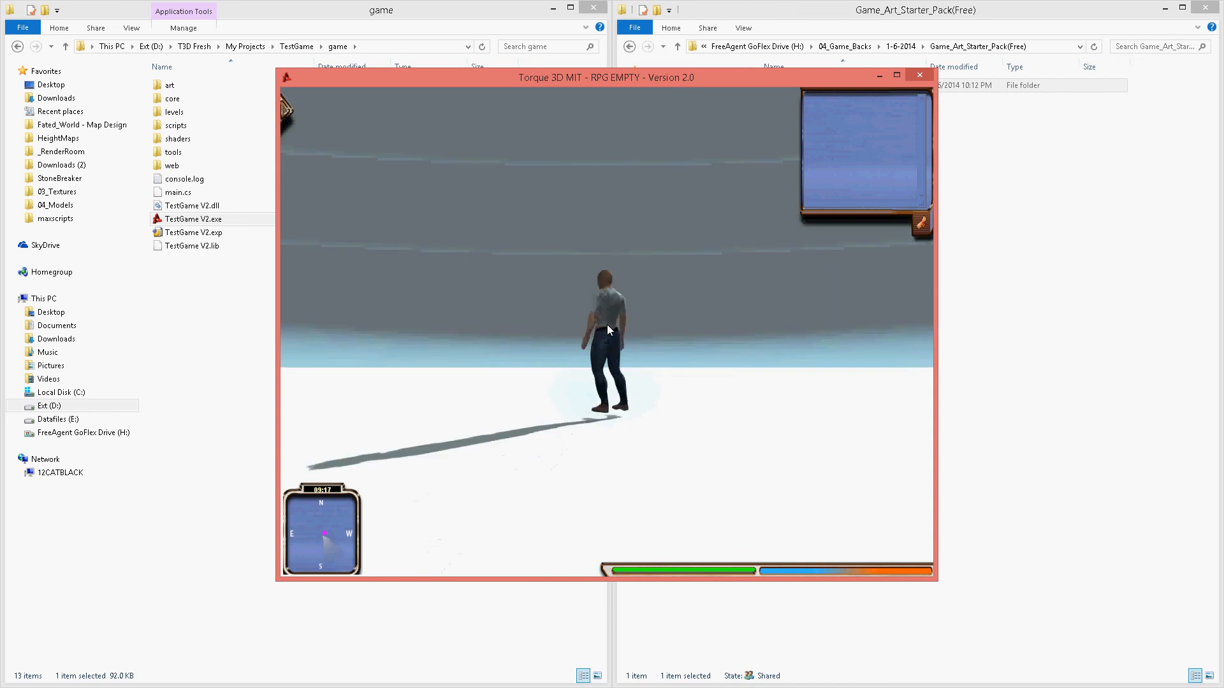
pyautogui.press('a')
pyautogui.press('w')
pyautogui.press('a')
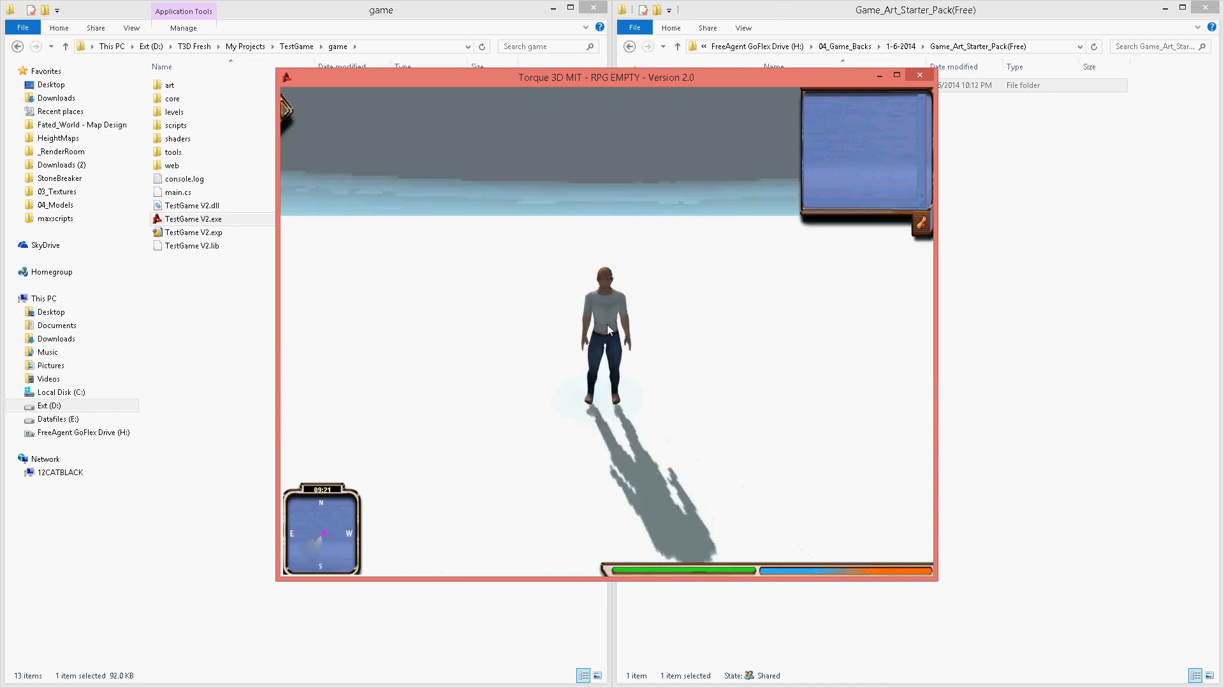
pyautogui.press('d')
pyautogui.press('w')
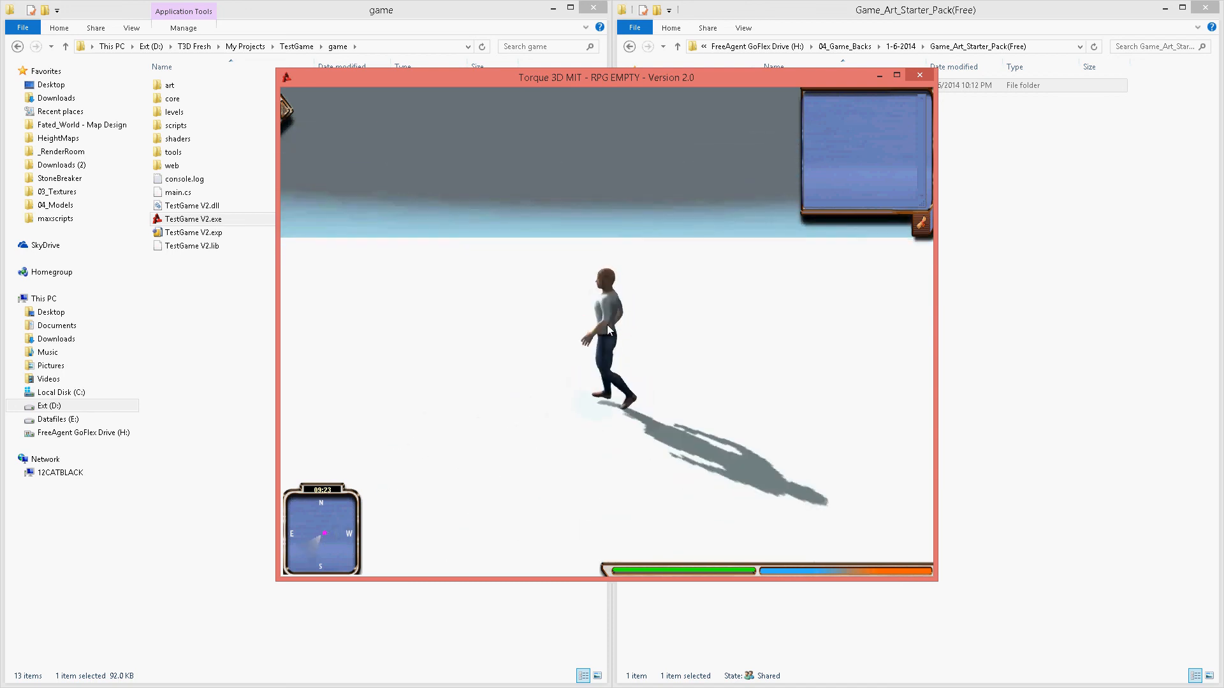
pyautogui.press('d')
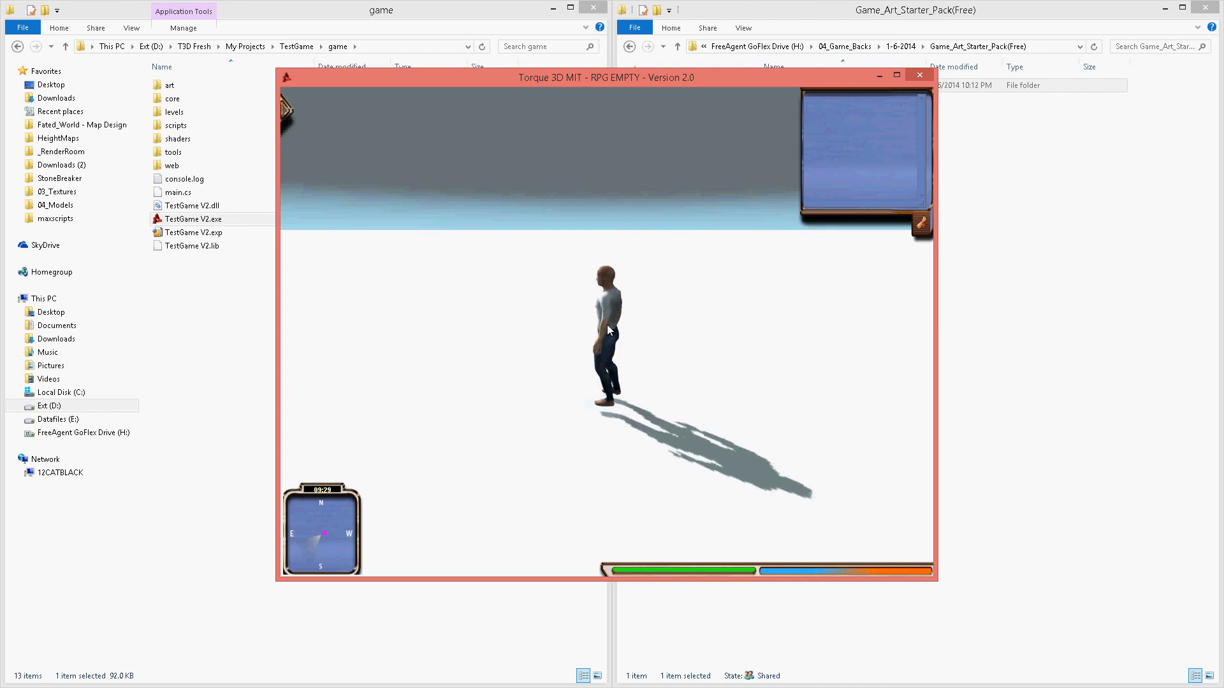
pyautogui.press('p')
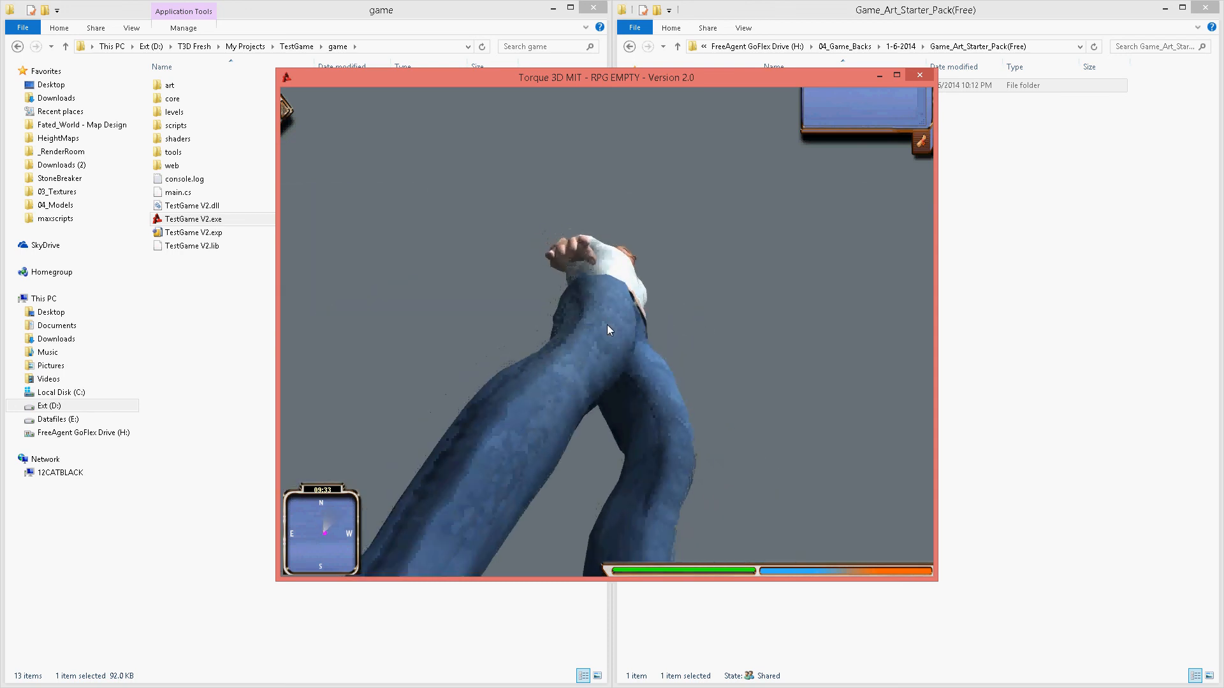
pyautogui.press('super')
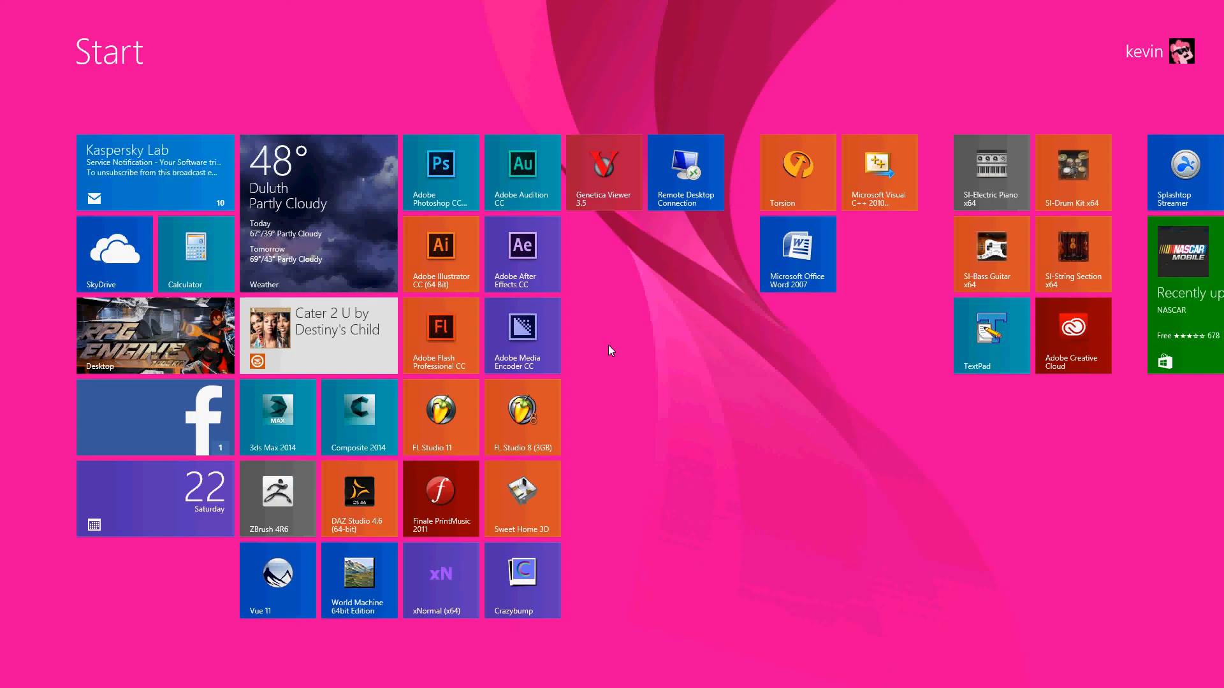
pyautogui.press('super')
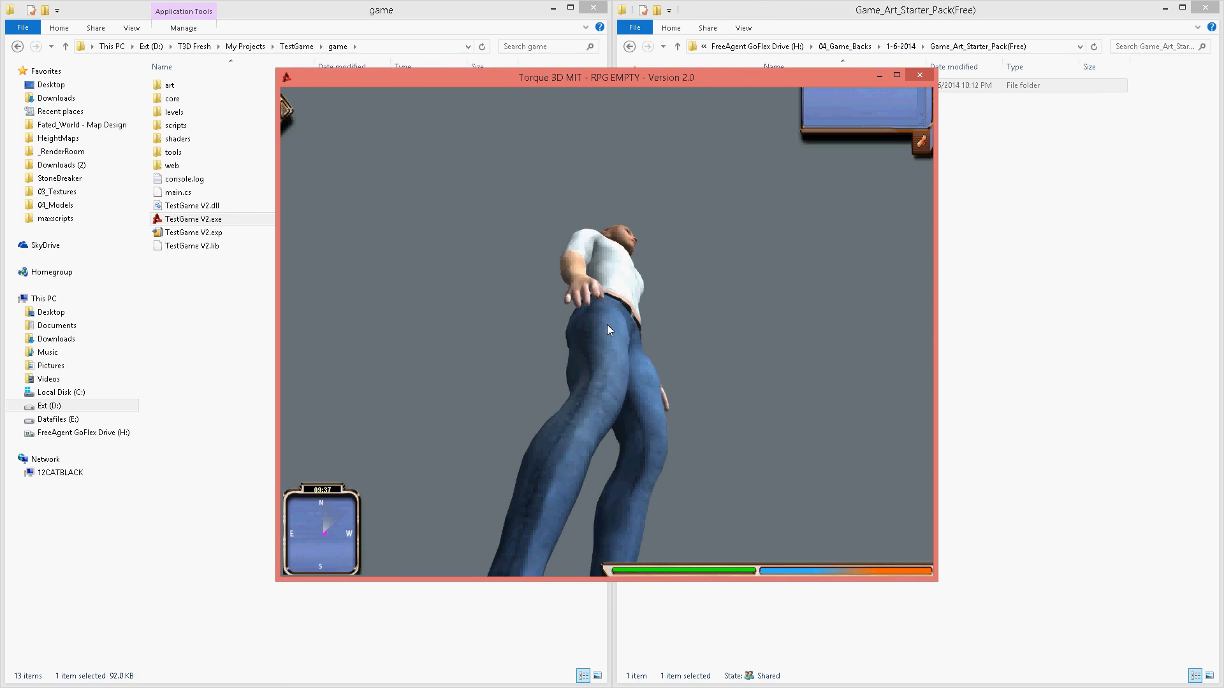